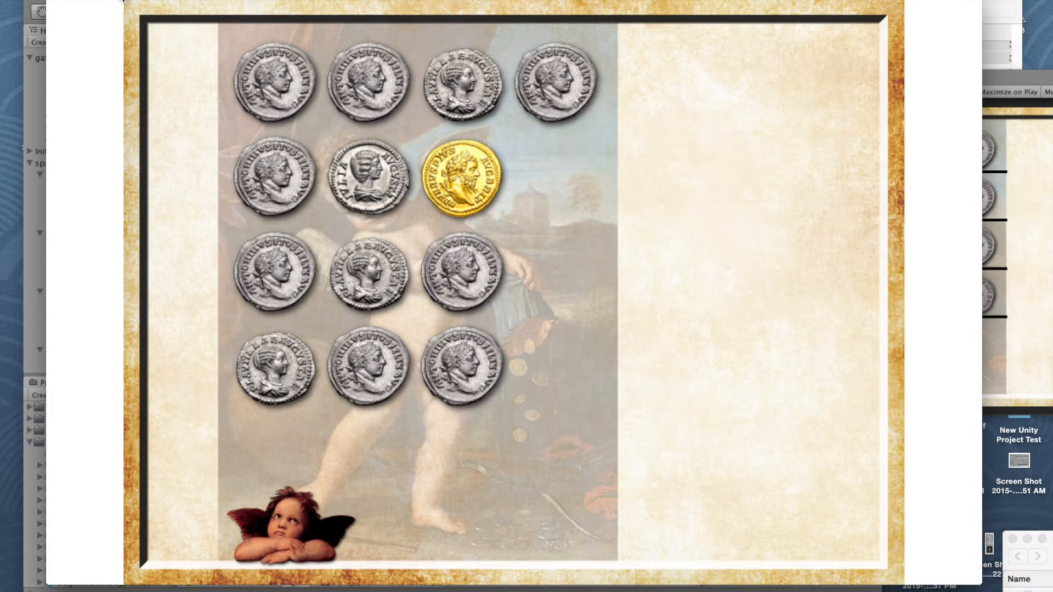
Step: Move the enlarged game picture off the editor and place the floating Game window beside the Scene view
drag(123, 1, 126, 2)
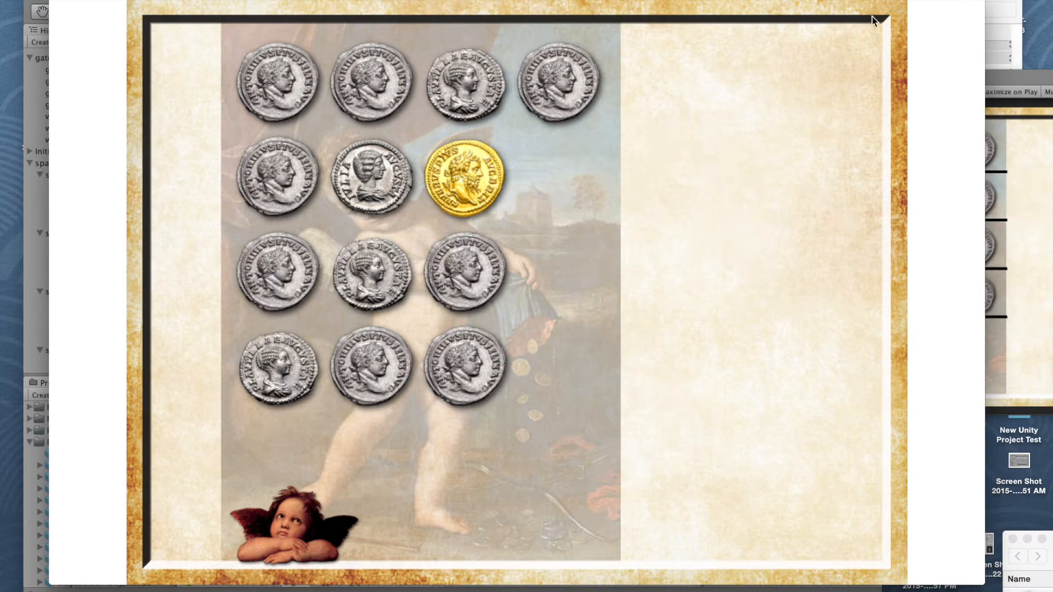
drag(944, 2, 43, 216)
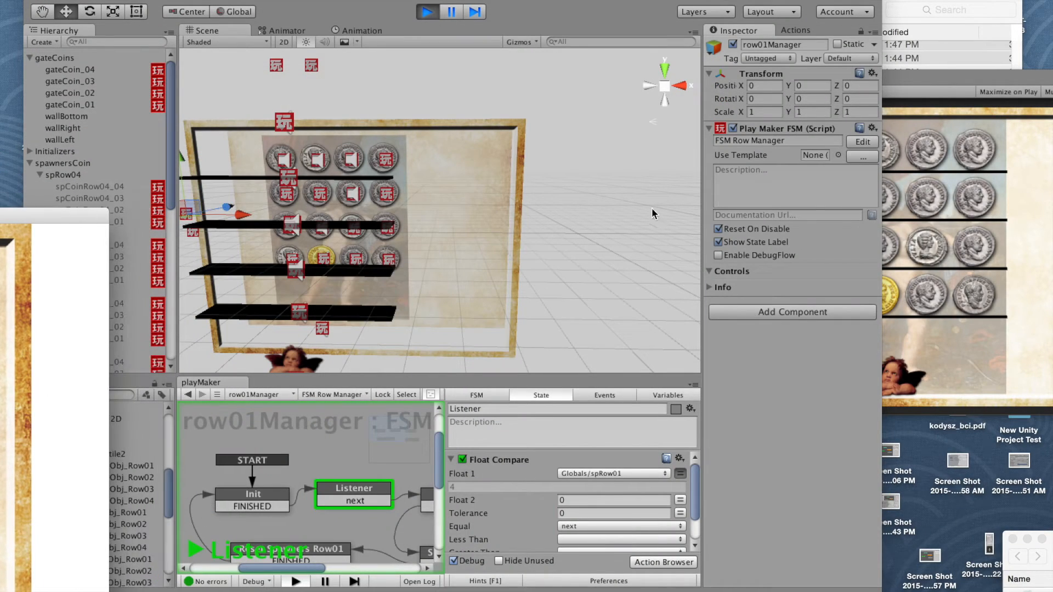
click(936, 88)
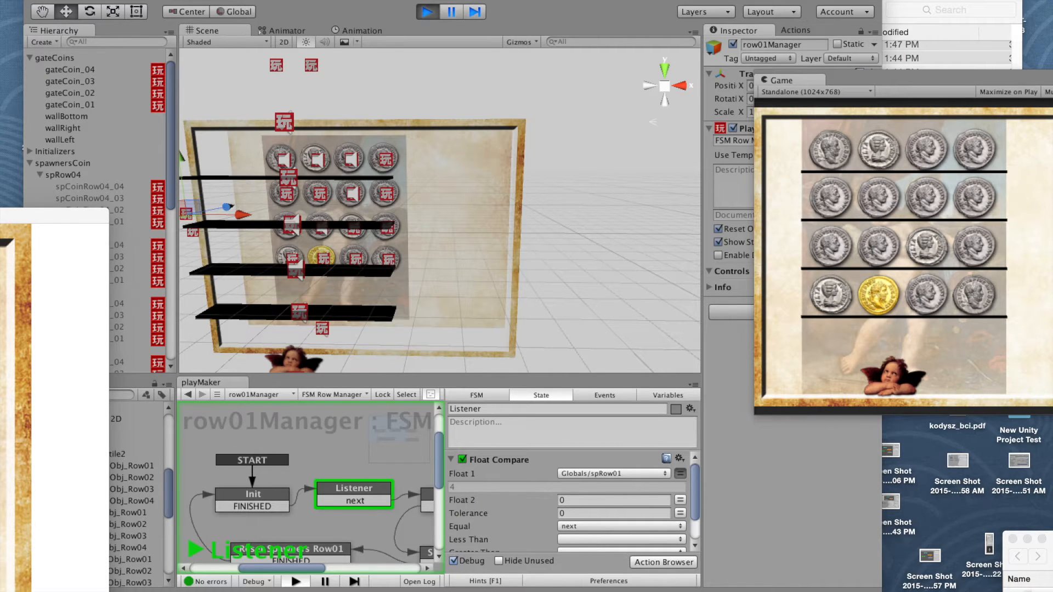
drag(891, 82, 717, 36)
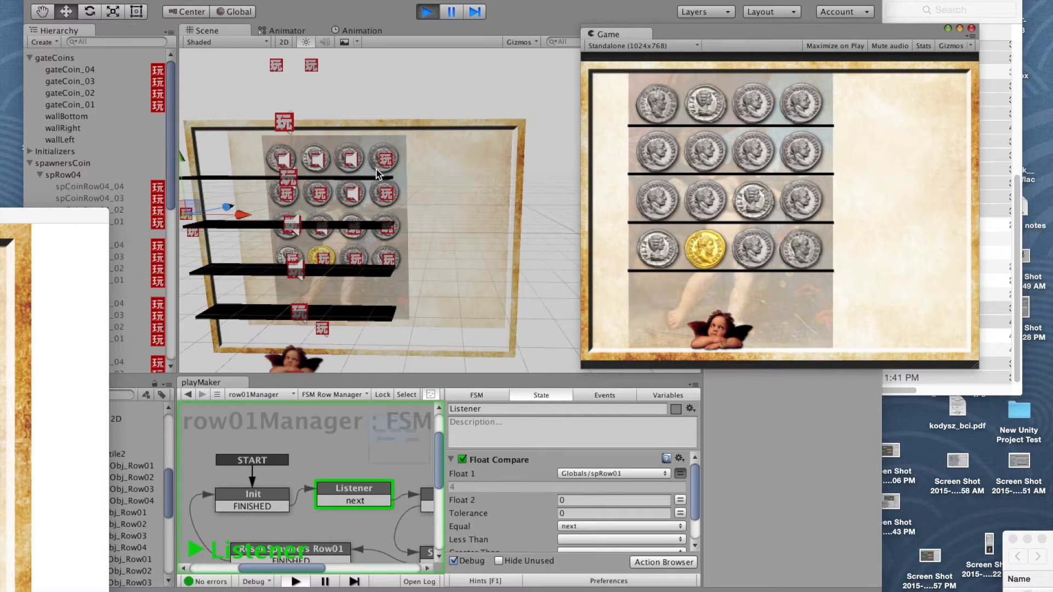
Step: Examine the coin rows and their four black gates from several angles in the Scene view, and bring the Game window forward
click(248, 45)
alt+drag(263, 141, 186, 205)
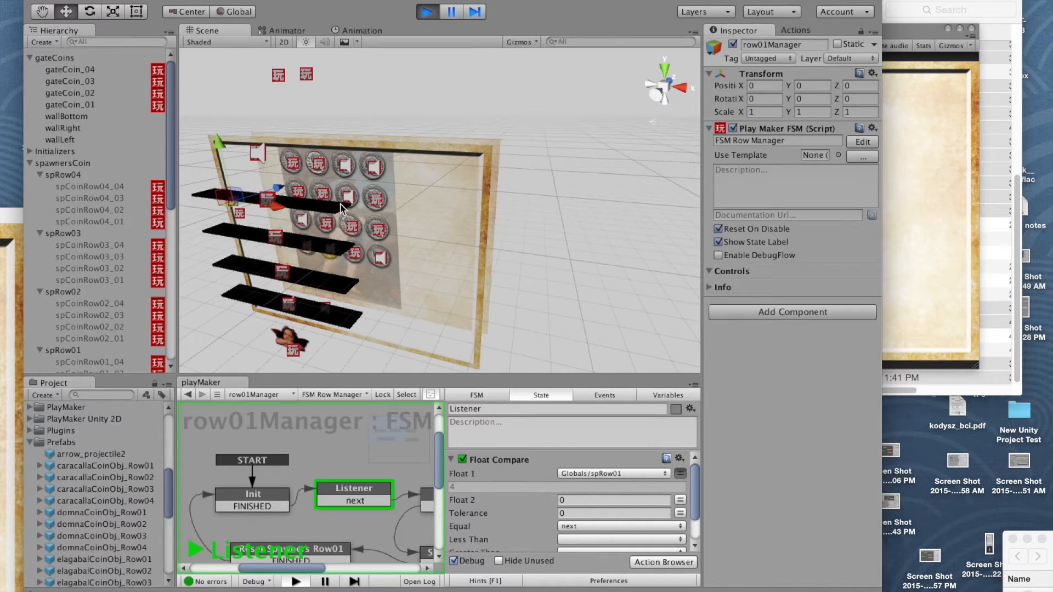
alt+drag(235, 204, 389, 161)
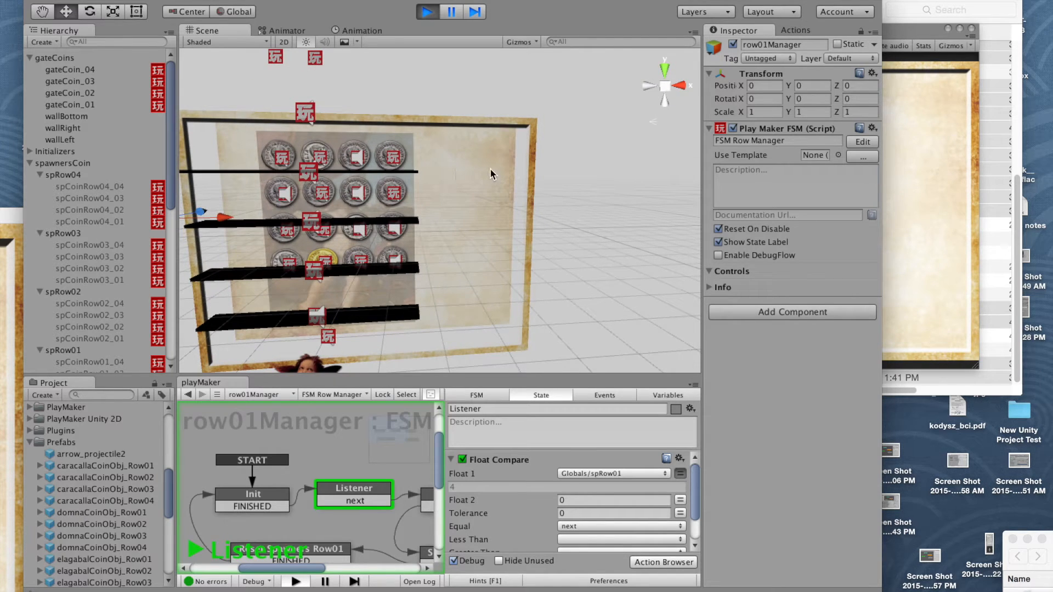
alt+drag(463, 178, 482, 261)
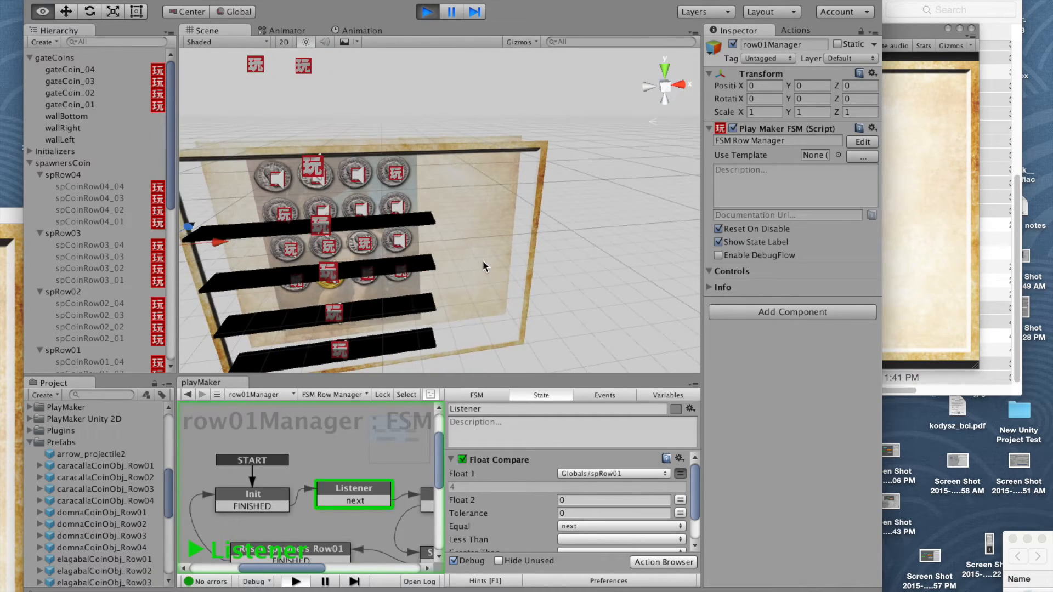
click(901, 31)
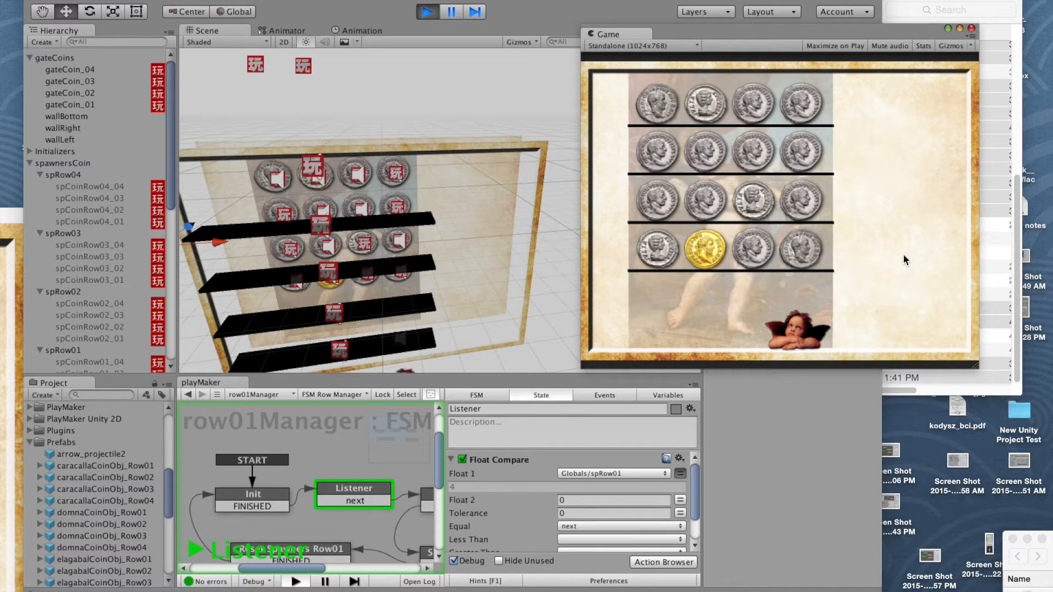
middle_drag(476, 254, 527, 220)
alt+drag(528, 224, 458, 241)
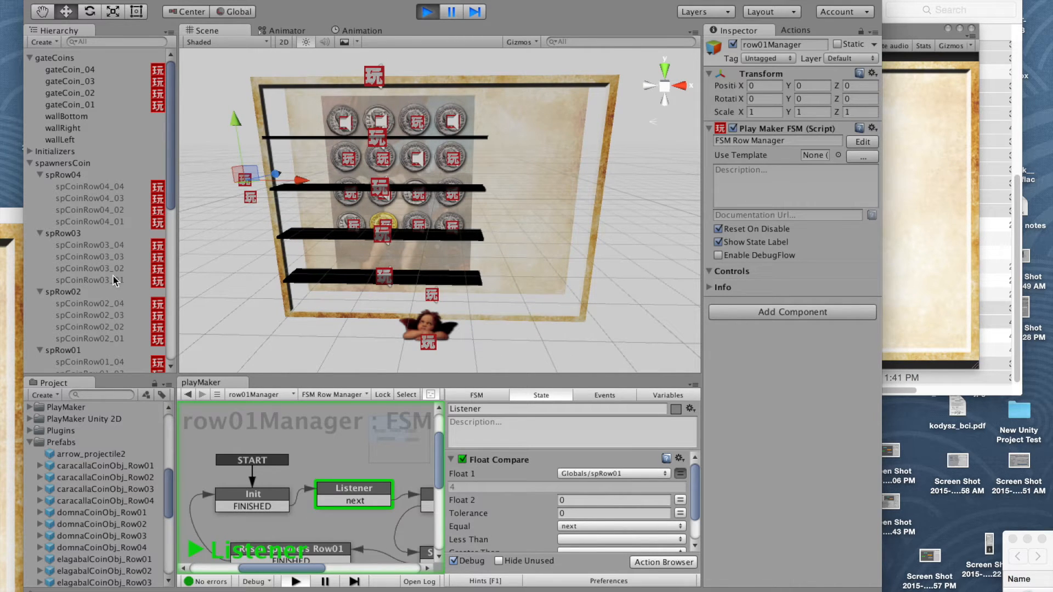
click(906, 37)
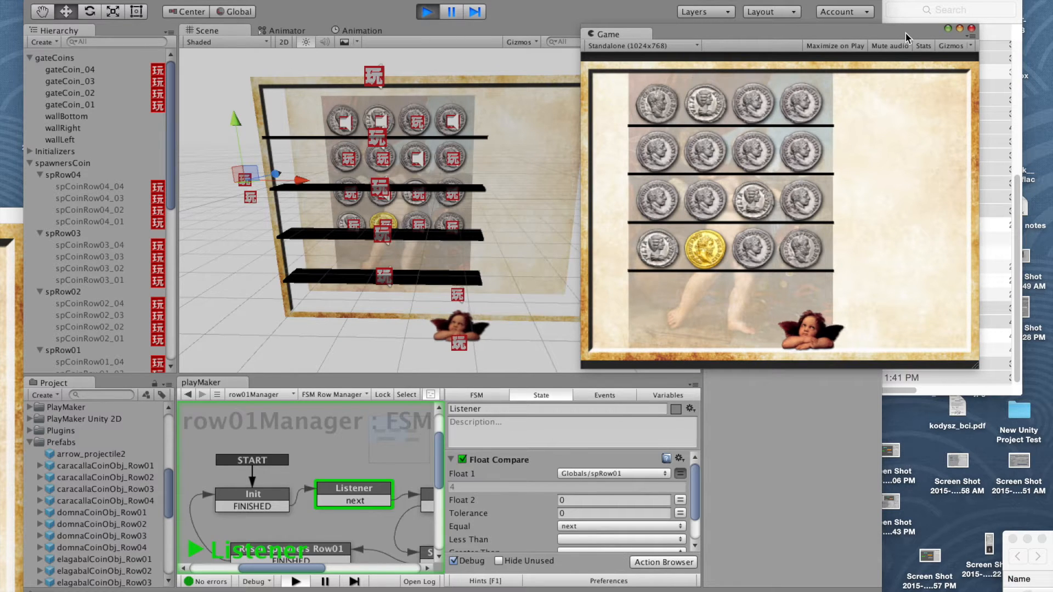
Step: Playtest the running game by moving the cupid left while shooting coins out of the lowest row
key(Left)
key(space)
key(space)
key(Left)
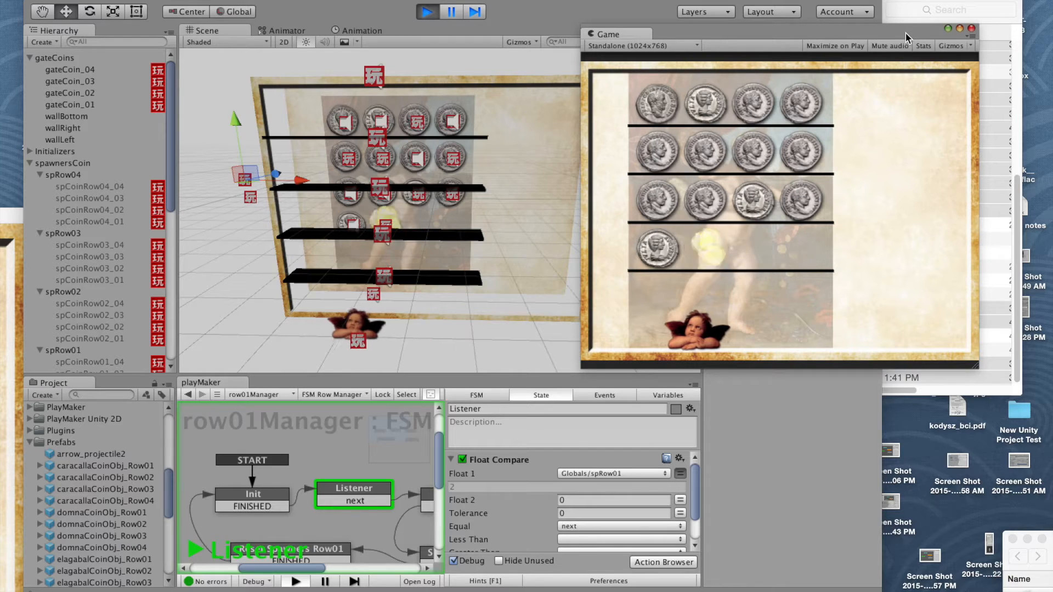
key(Left)
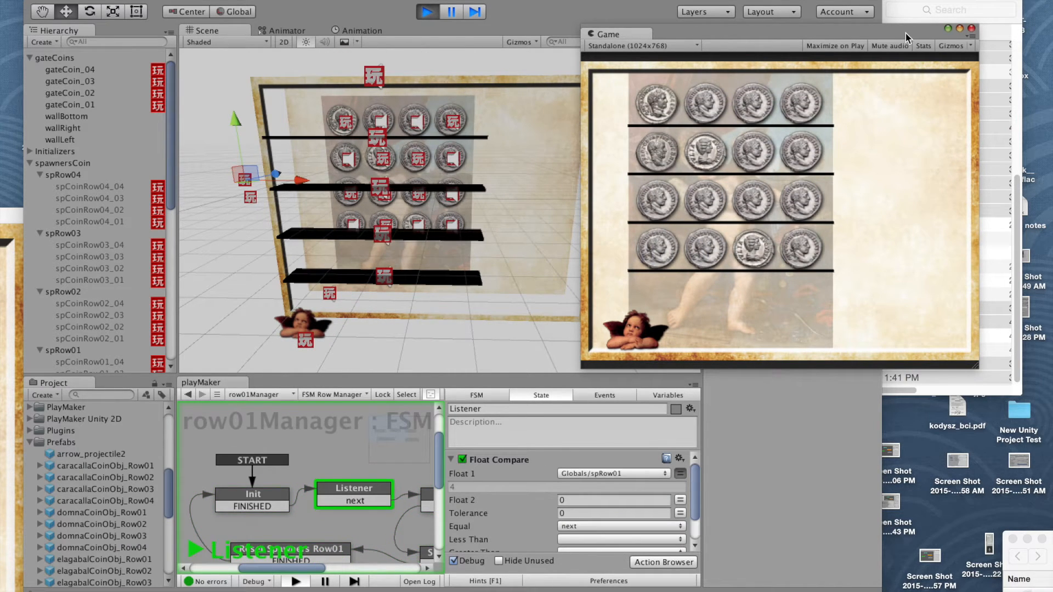
Step: Move the cupid back to the right and keep shooting at the coin columns to test the row refill
key(Right)
key(Right)
key(Right)
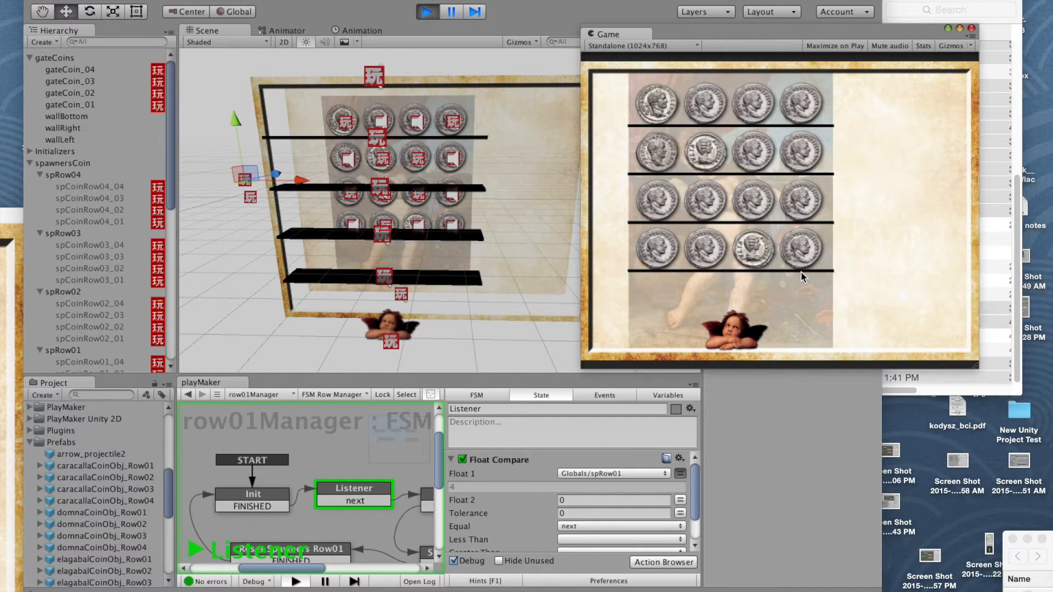
key(Right)
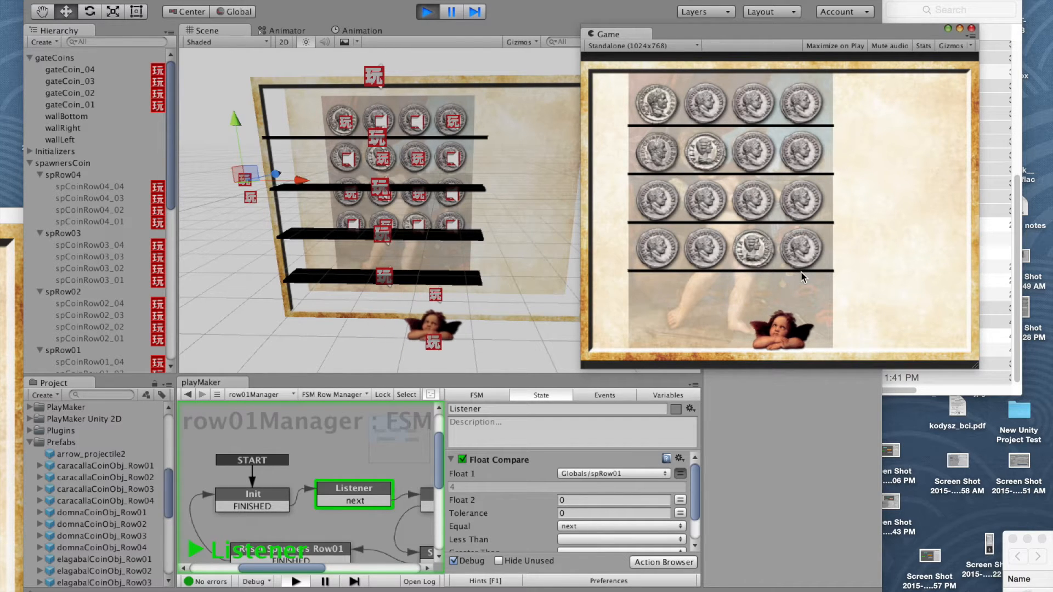
key(space)
key(Left)
key(space)
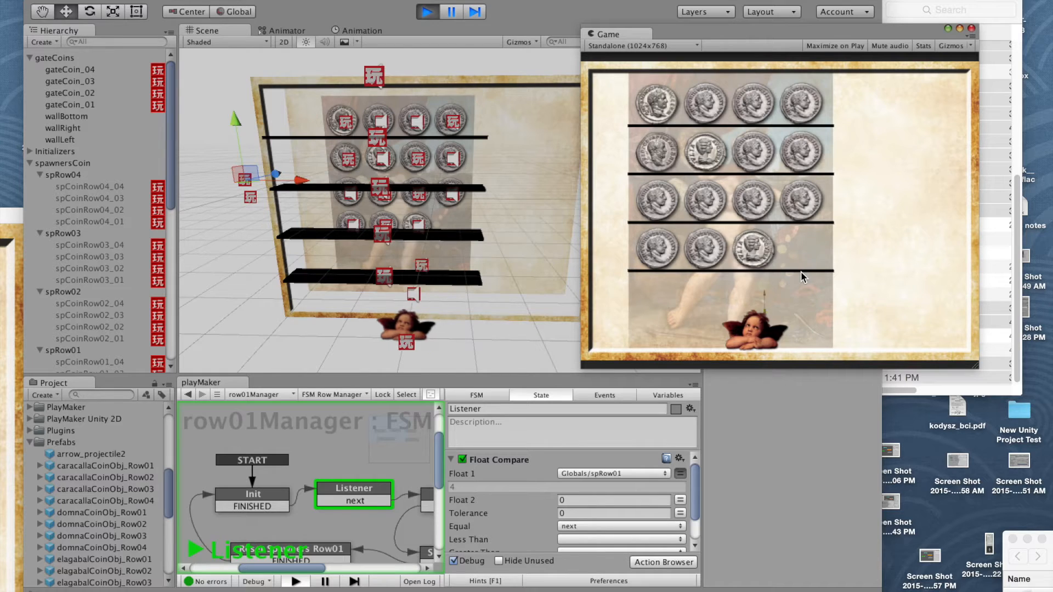
key(space)
key(space)
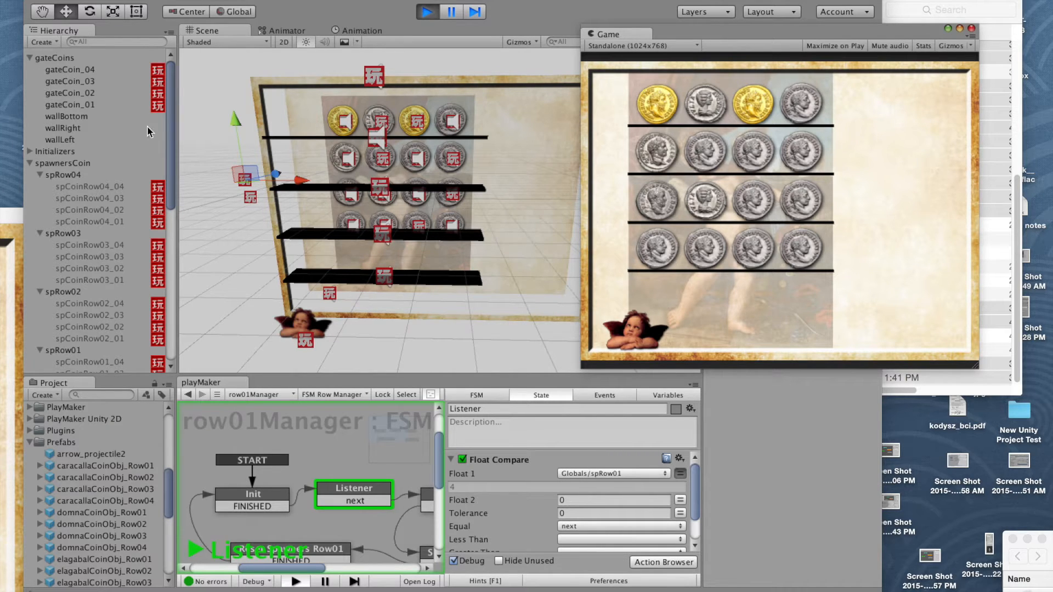
Step: Review the coin spawners and gameManagers objects in the Hierarchy, and enlarge the playMaker editor to show managerRow01's whole FSM
click(669, 231)
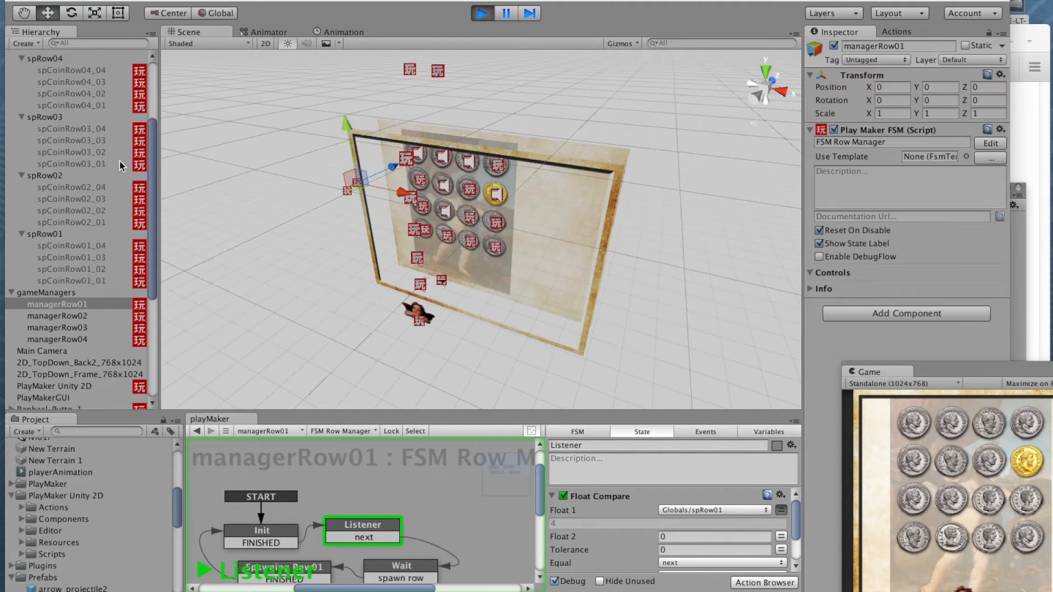
alt+drag(294, 202, 309, 192)
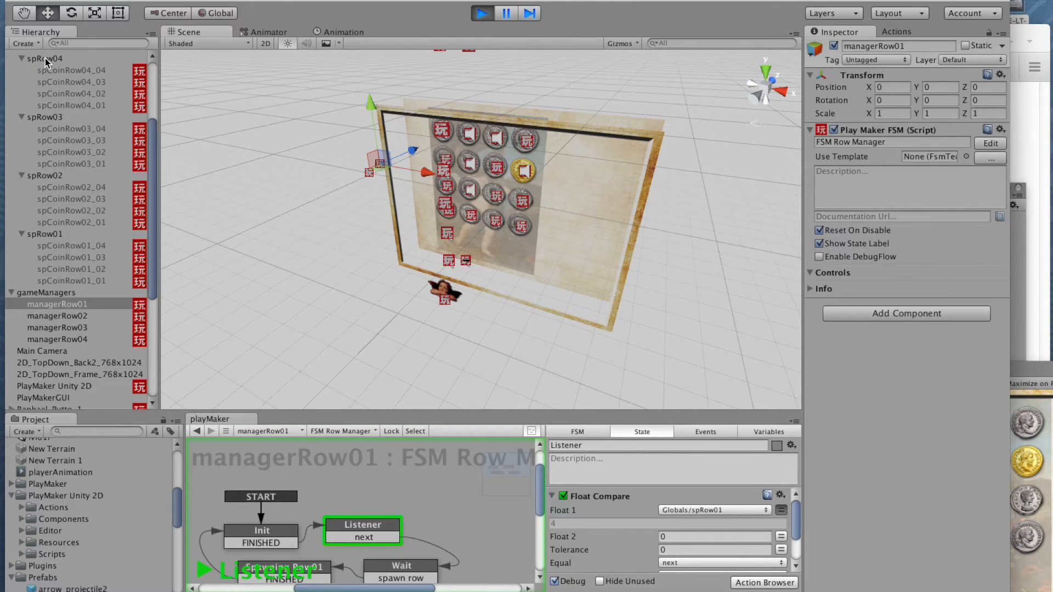
scroll(33, 109, up, 2)
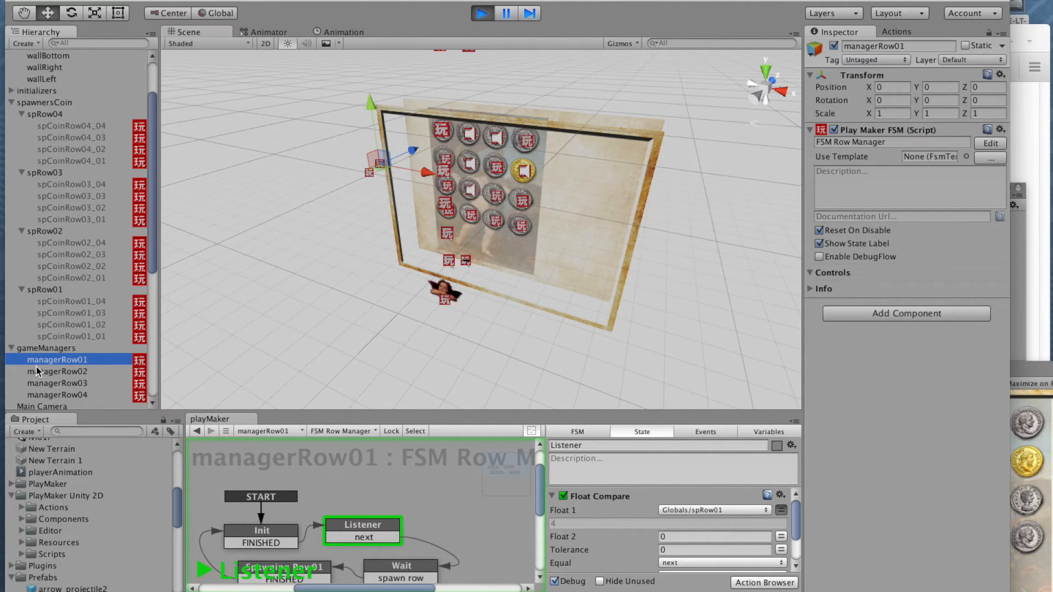
drag(154, 237, 154, 278)
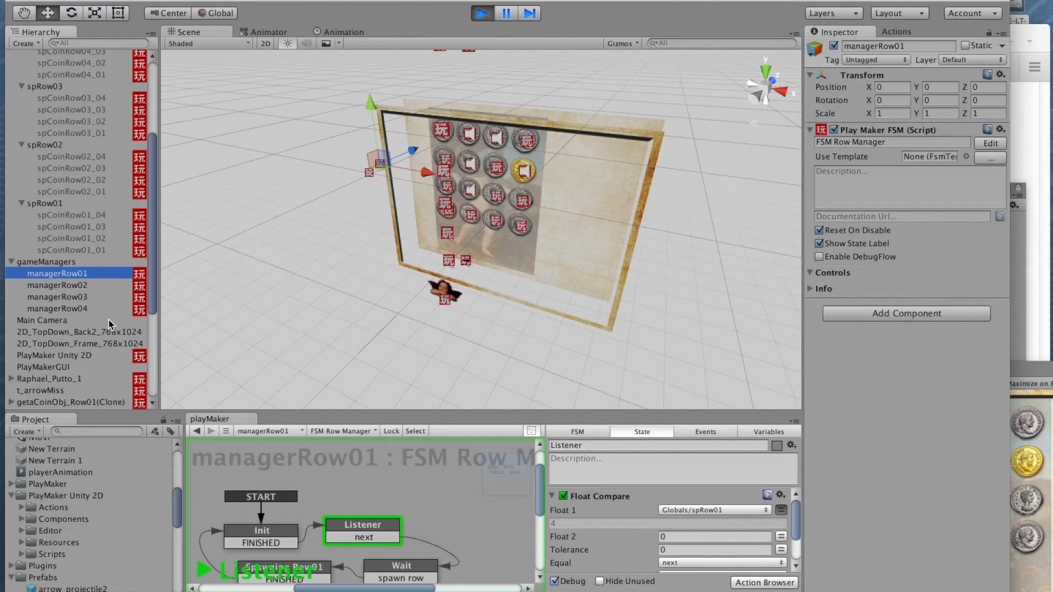
drag(153, 290, 155, 302)
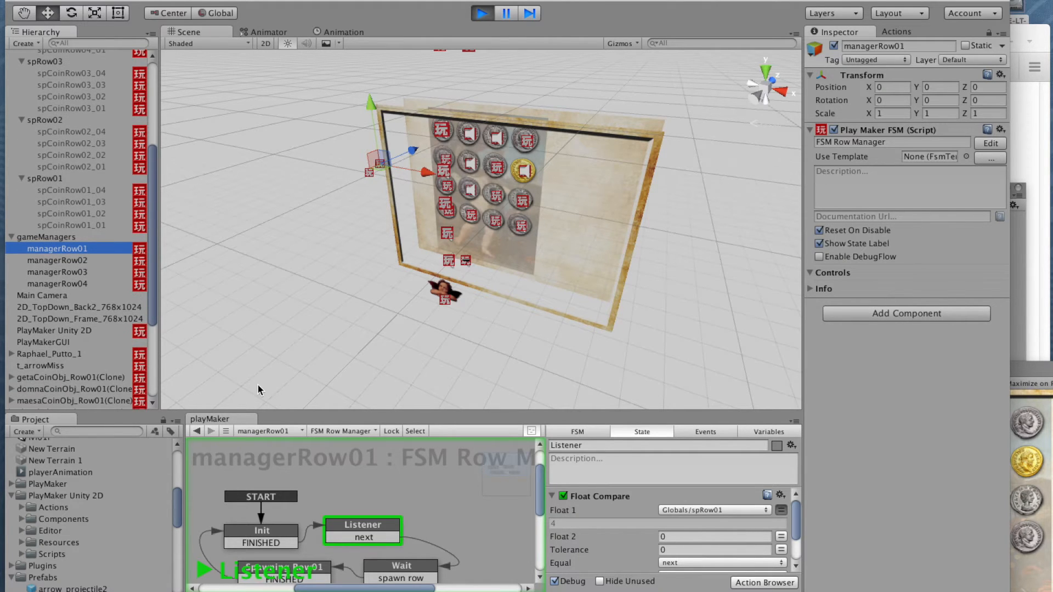
drag(317, 413, 317, 363)
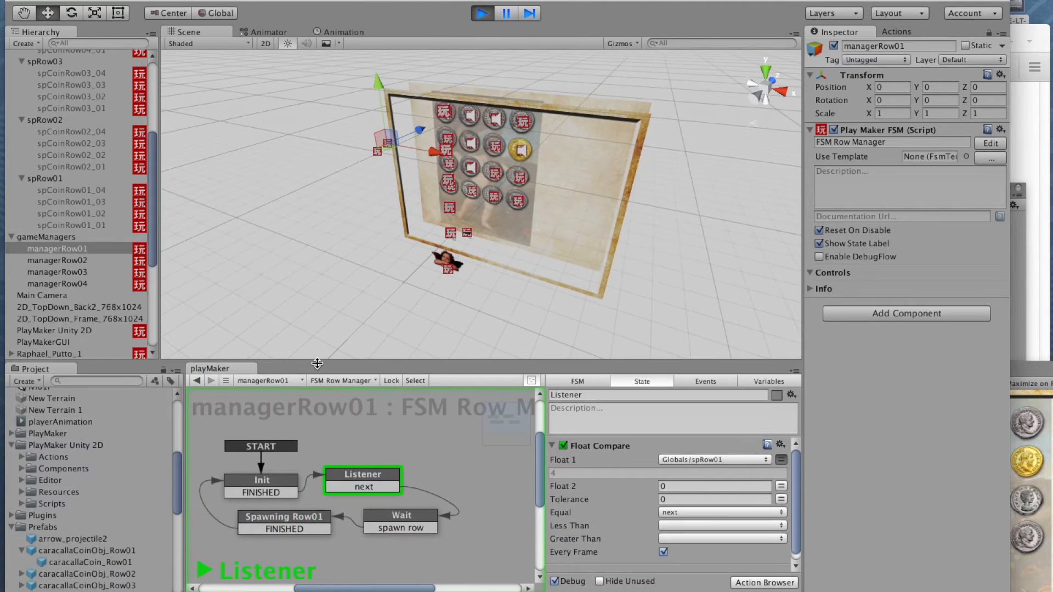
Step: Inspect managerRow01's Init, Listener, Wait and Spawning Row01 states, including the Activate Game Object actions for the row's coin spawners
click(287, 485)
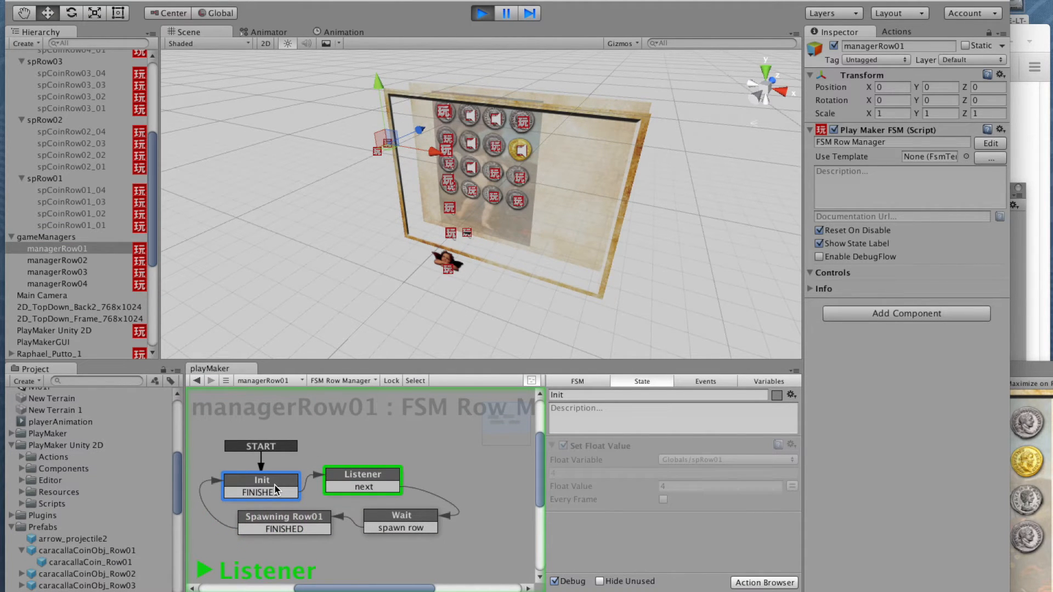
click(353, 478)
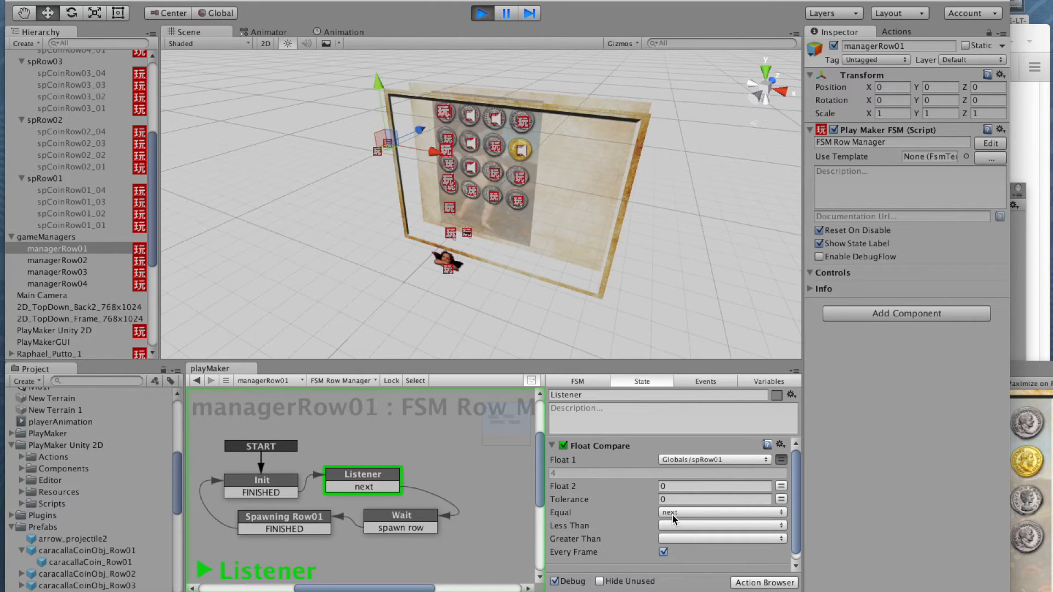
click(407, 519)
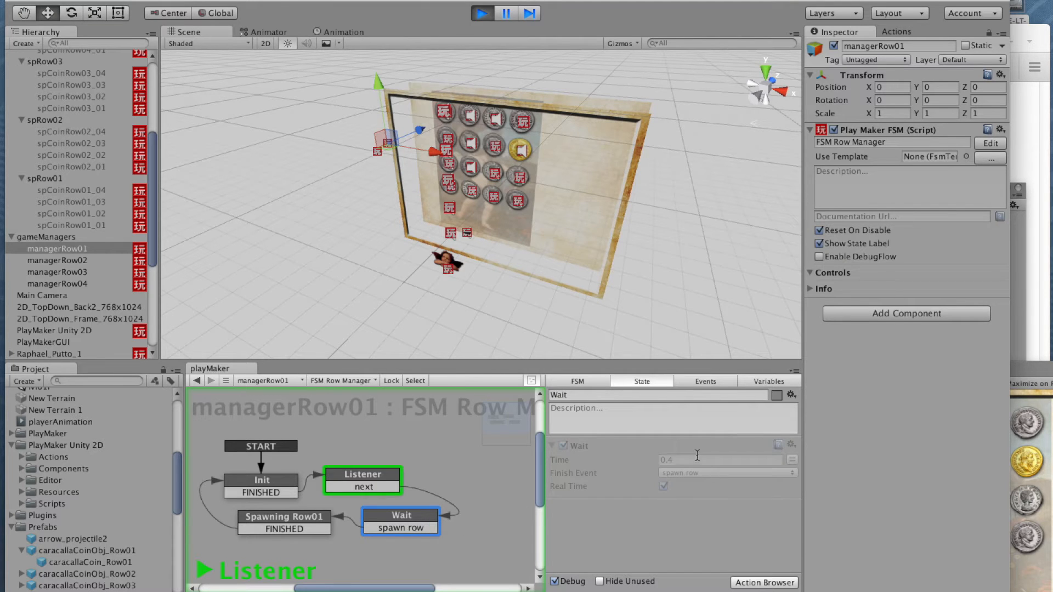
click(315, 521)
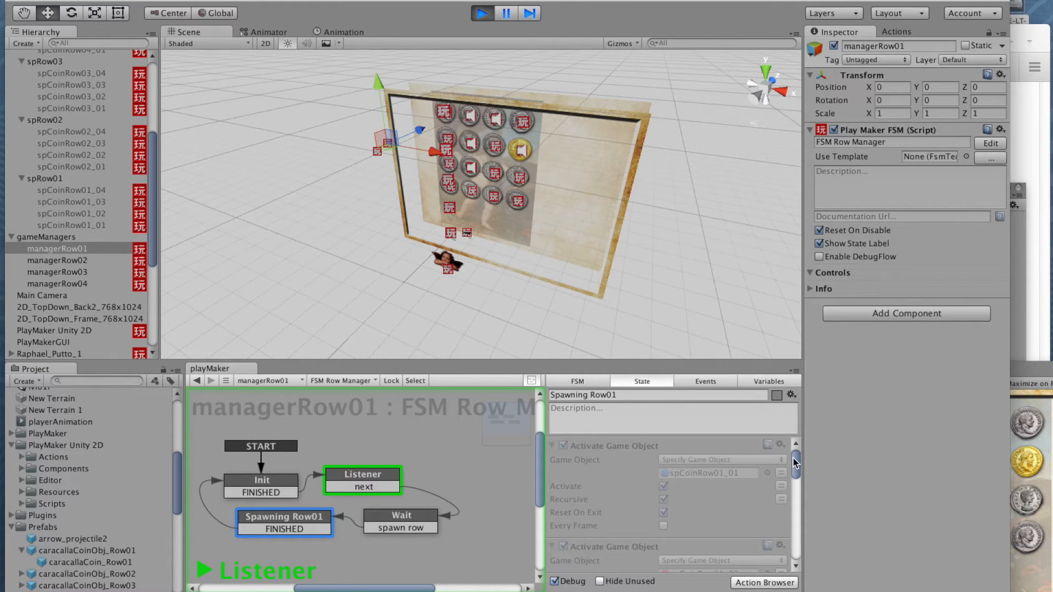
drag(794, 463, 795, 465)
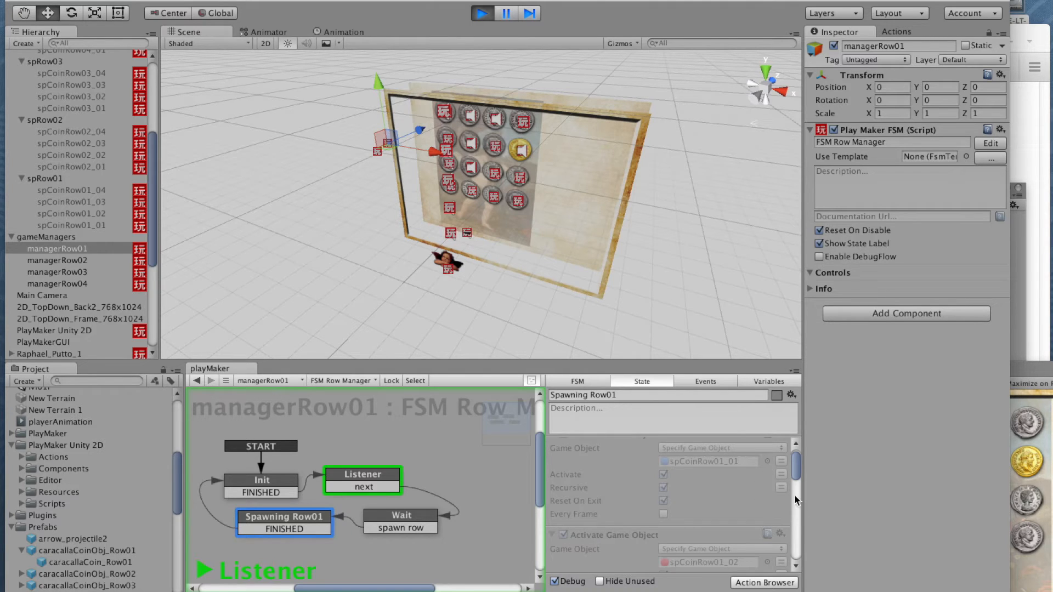
drag(796, 467, 798, 478)
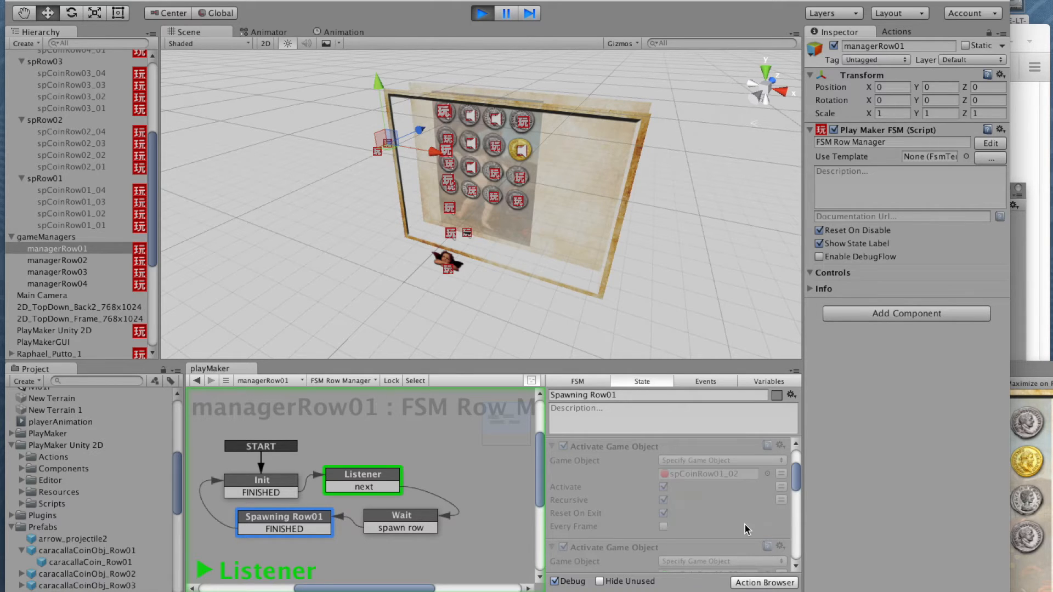
drag(796, 481, 797, 527)
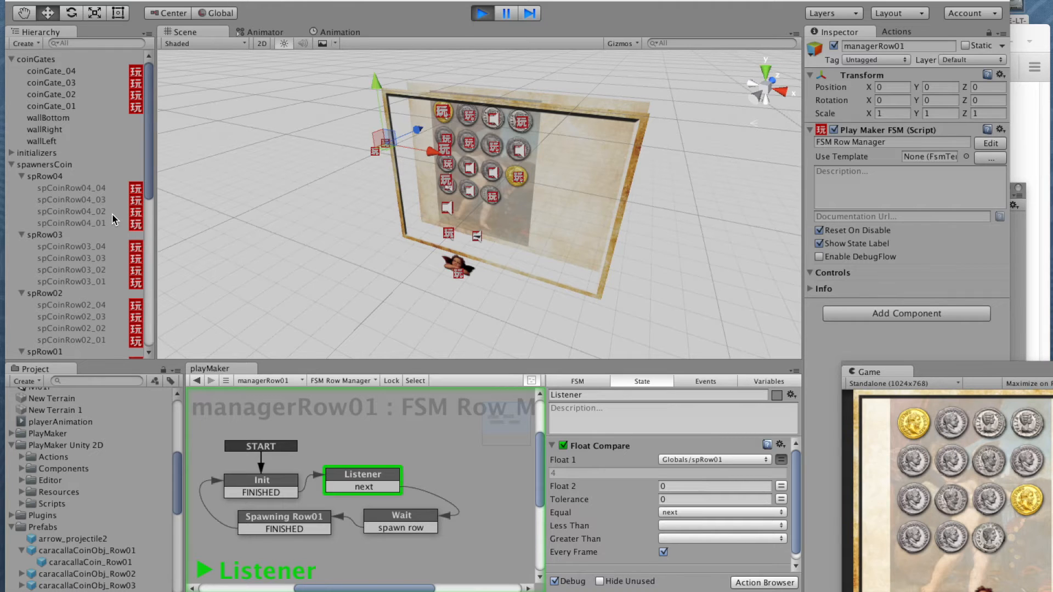
Step: Show managerRow02's row manager FSM, and return to the spawnersCoin group in the Hierarchy
drag(149, 181, 145, 256)
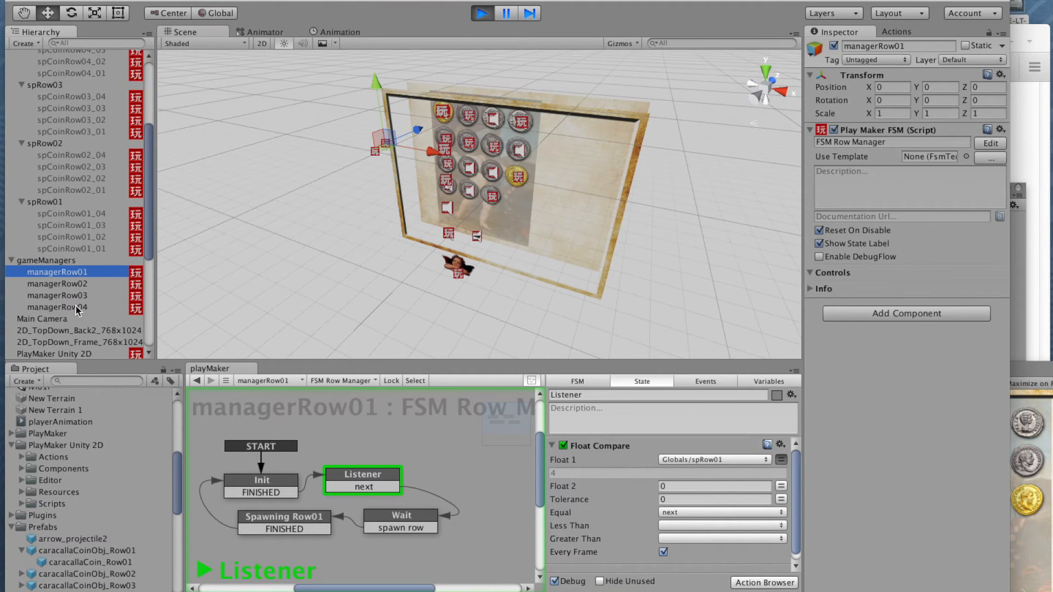
click(50, 284)
drag(144, 253, 149, 192)
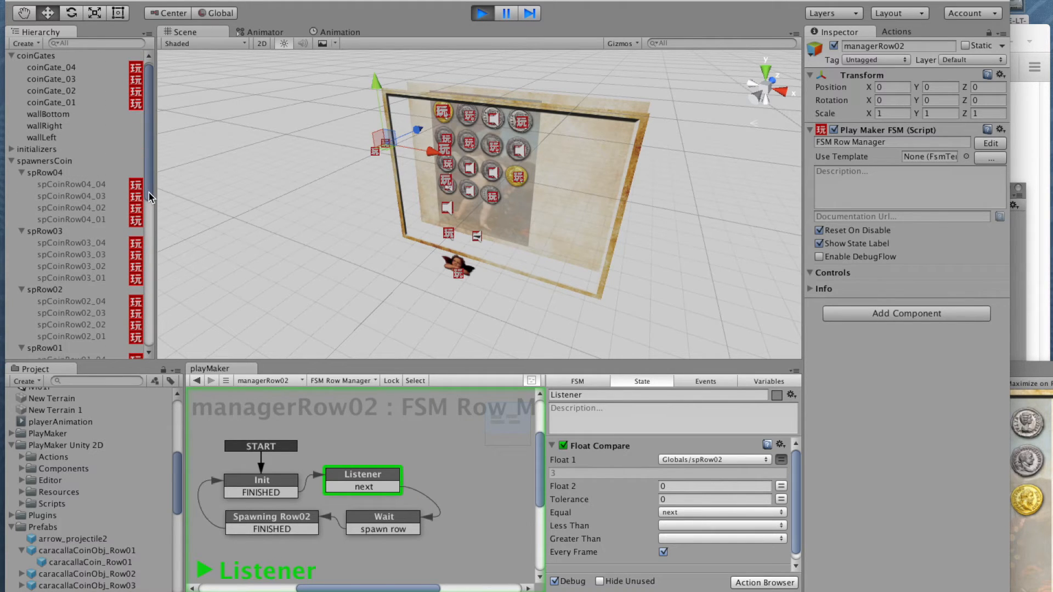
Step: Check the running game against the Scene view, and examine the spawned coin clones listed in the Hierarchy
click(1030, 369)
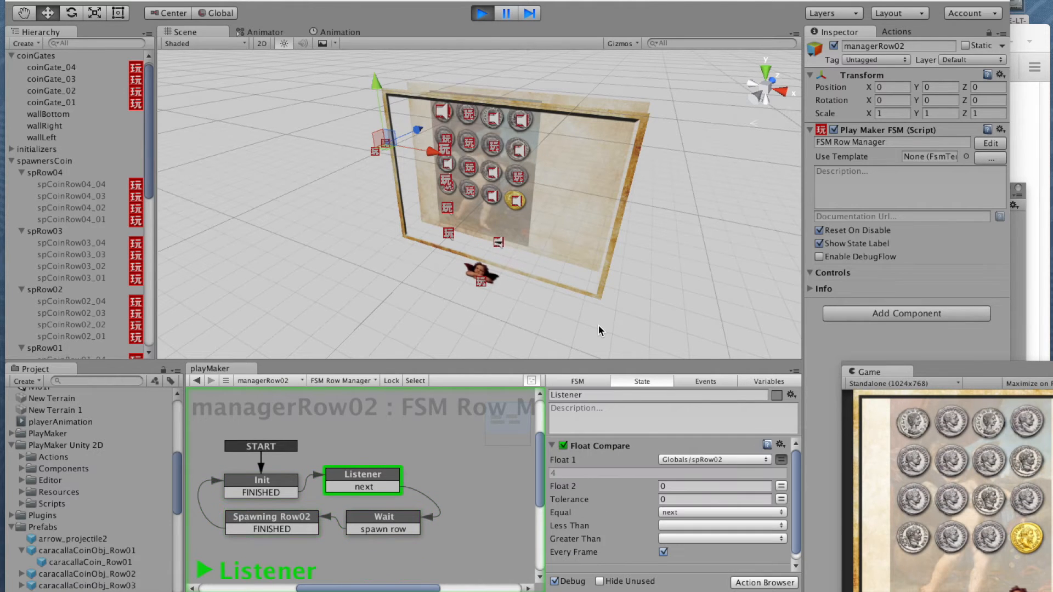
middle_drag(511, 200, 507, 236)
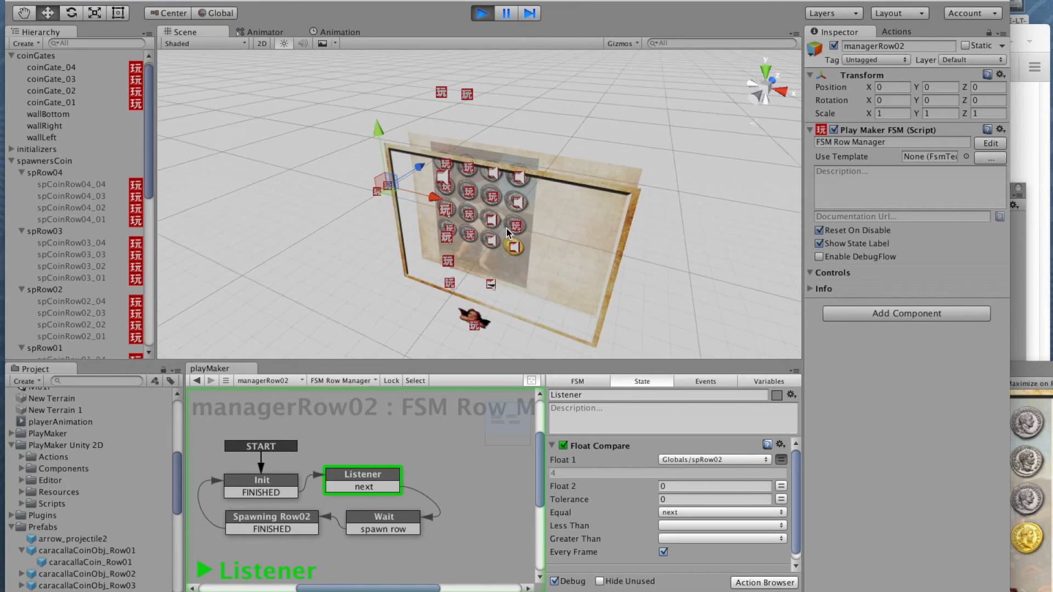
click(1017, 380)
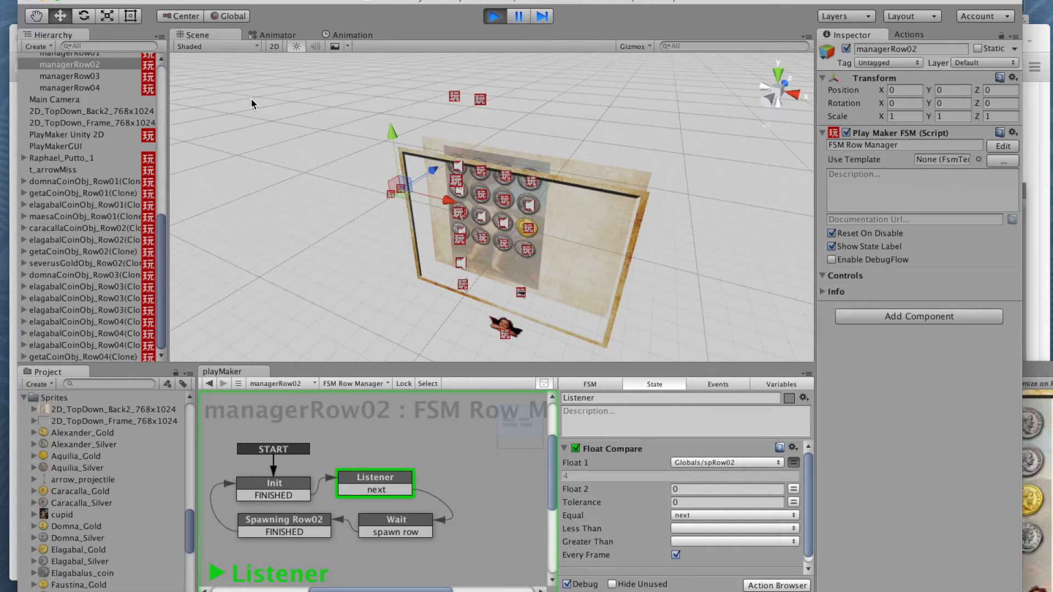
click(162, 272)
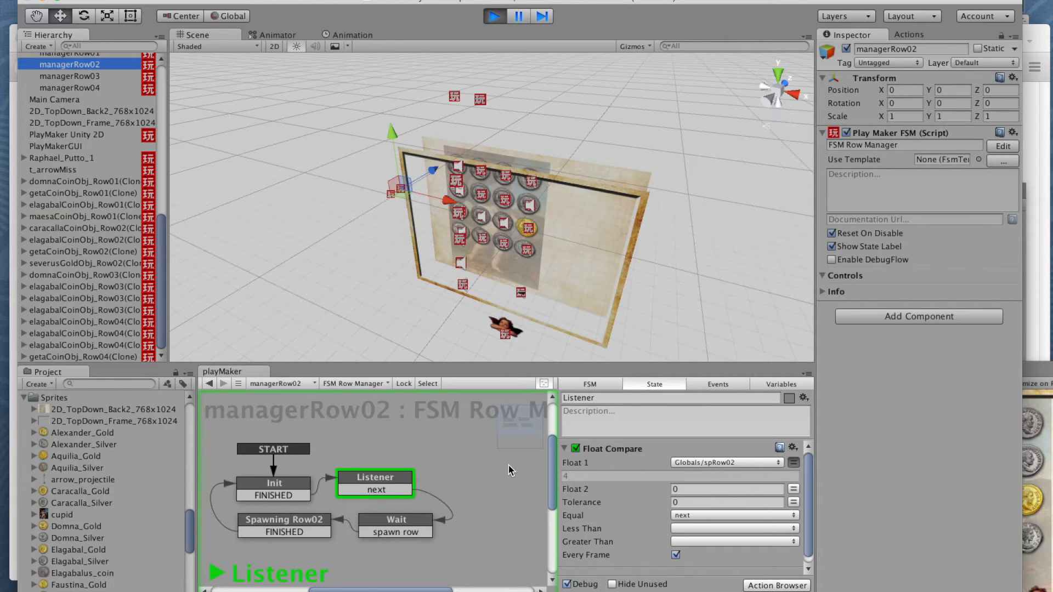
Step: Stop the running game and show the coin object prefabs in the Project's Prefabs folder, with caracallaCoinObj_Row01 collapsed
key(super+p)
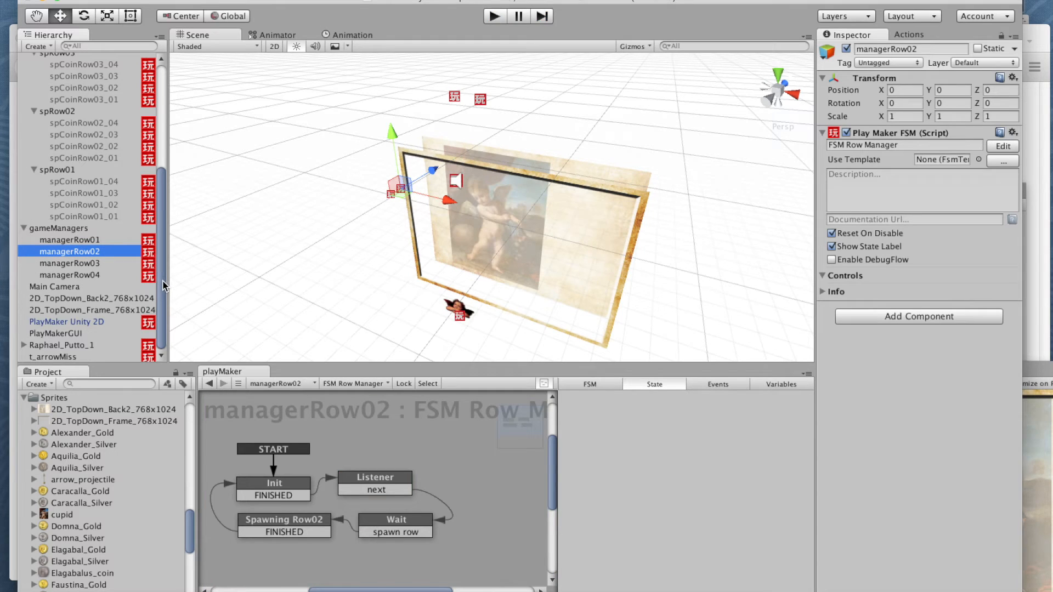
drag(192, 524, 186, 468)
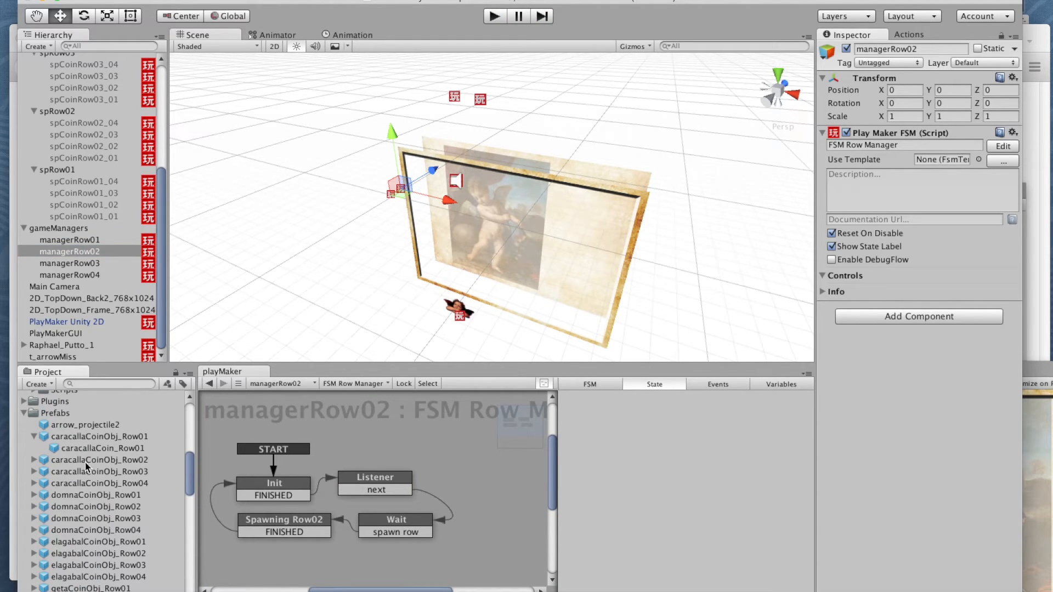
click(35, 437)
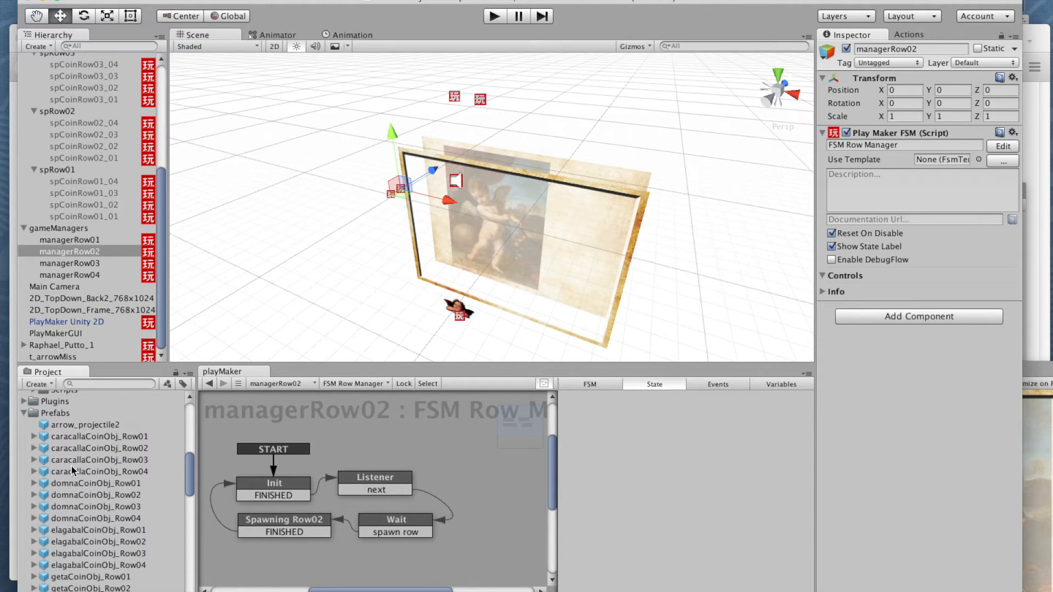
Step: Place an instance of the caracallaCoinObj_Row01 prefab in the scene beside the framed background
drag(46, 439, 284, 188)
mouse_move(291, 236)
middle_down()
mouse_move(364, 230)
mouse_move(336, 241)
middle_up()
mouse_move(318, 282)
alt+mouse_down()
mouse_move(329, 296)
mouse_move(390, 223)
mouse_move(455, 193)
mouse_move(500, 188)
mouse_move(362, 175)
alt+mouse_up()
alt+drag(351, 242, 441, 273)
alt+drag(421, 296, 231, 157)
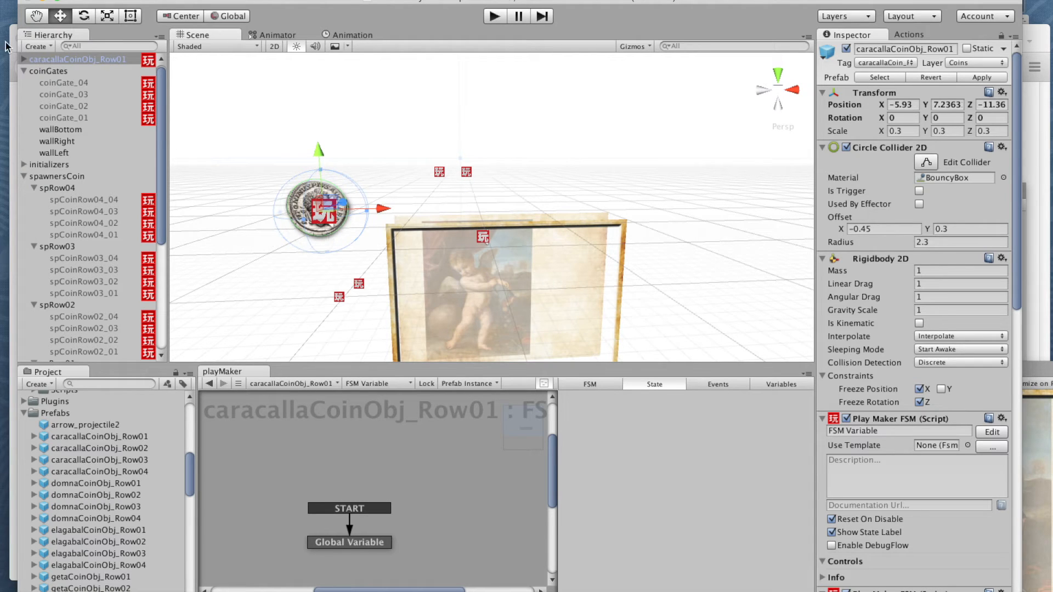
Step: Examine the coin's child caracallaCoin_Row01 and its Sprite Renderer, switching it off and on, and return to the parent's components
click(24, 59)
click(71, 71)
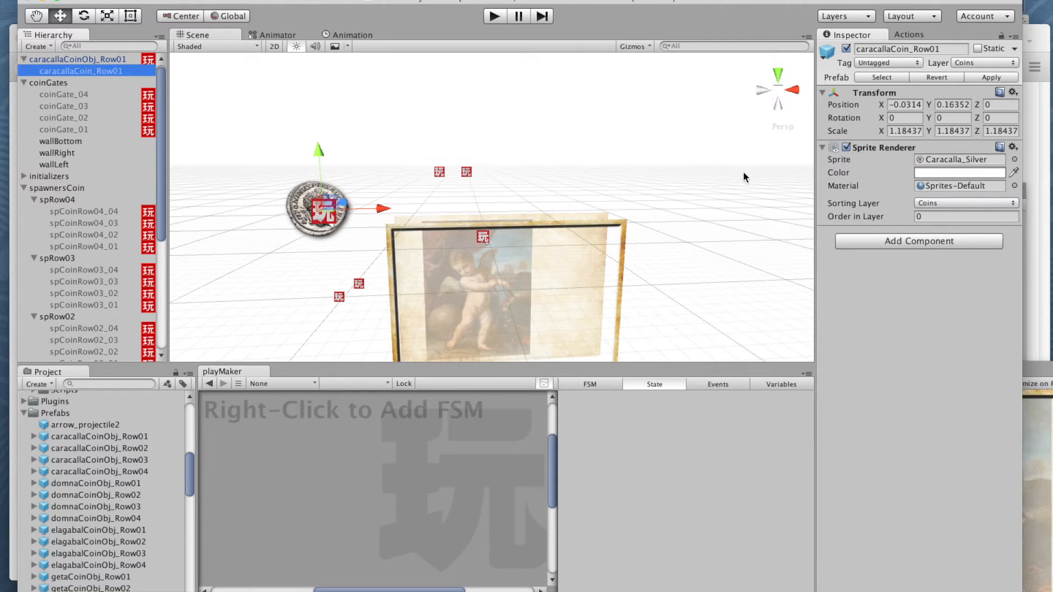
click(846, 49)
click(846, 49)
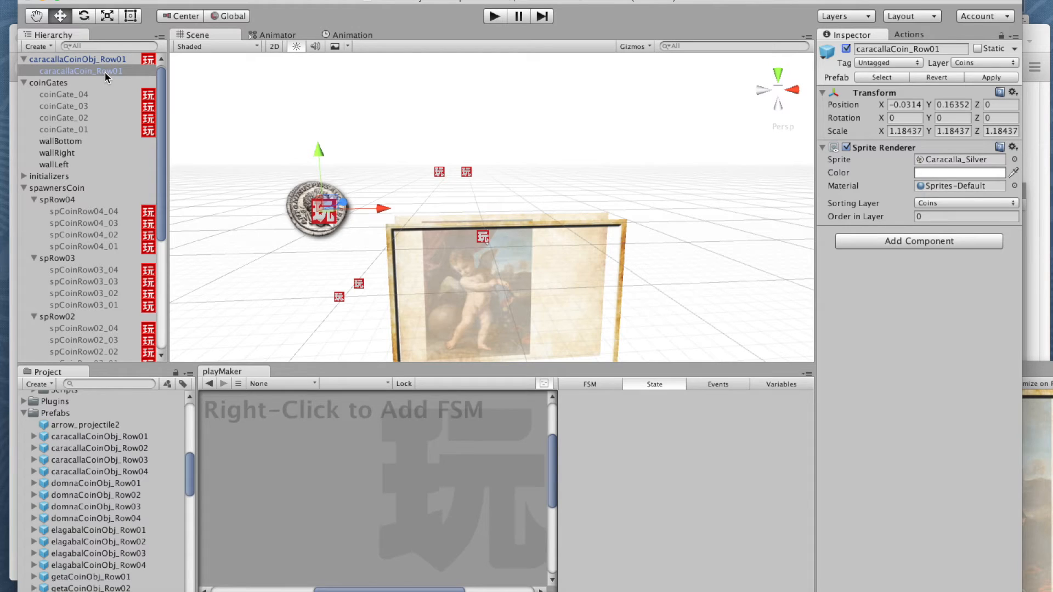
click(82, 59)
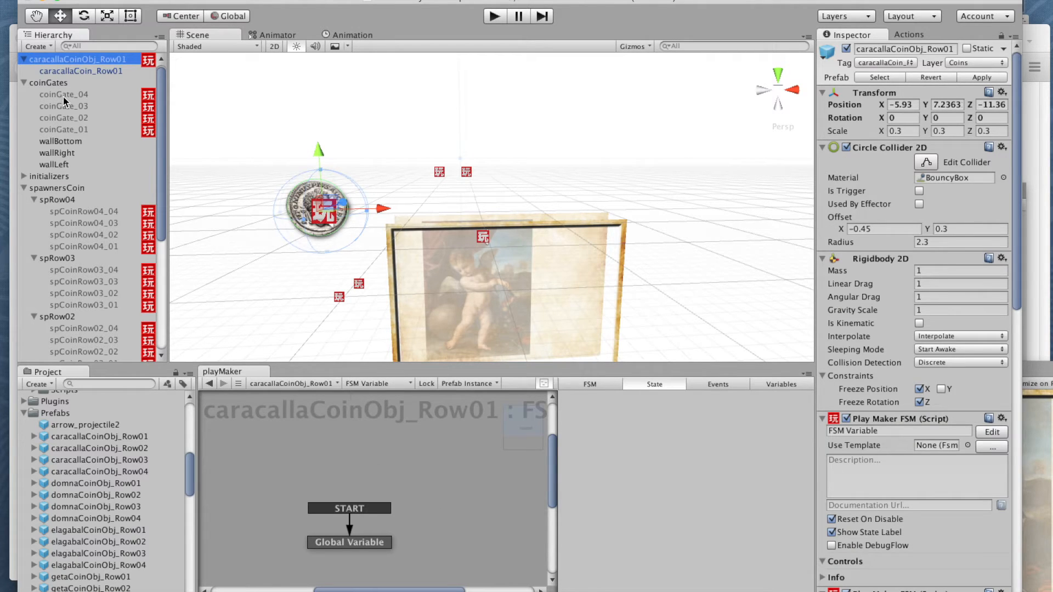
Step: Inspect the coin's FSM Projectile Collision in an enlarged playMaker editor, reviewing the actions of the Idle and Projectile Collides states
click(369, 384)
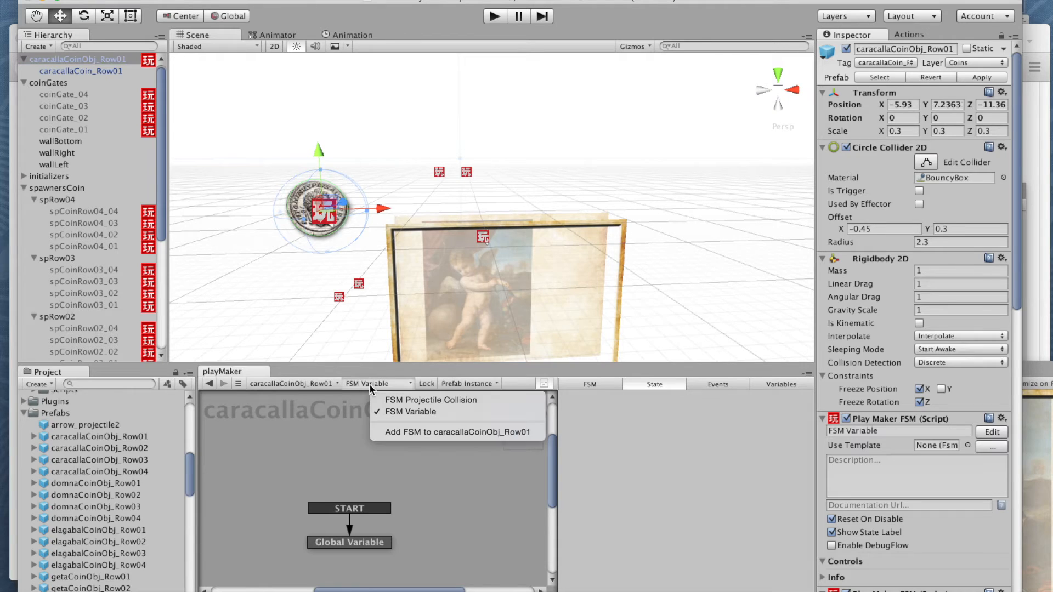
click(395, 401)
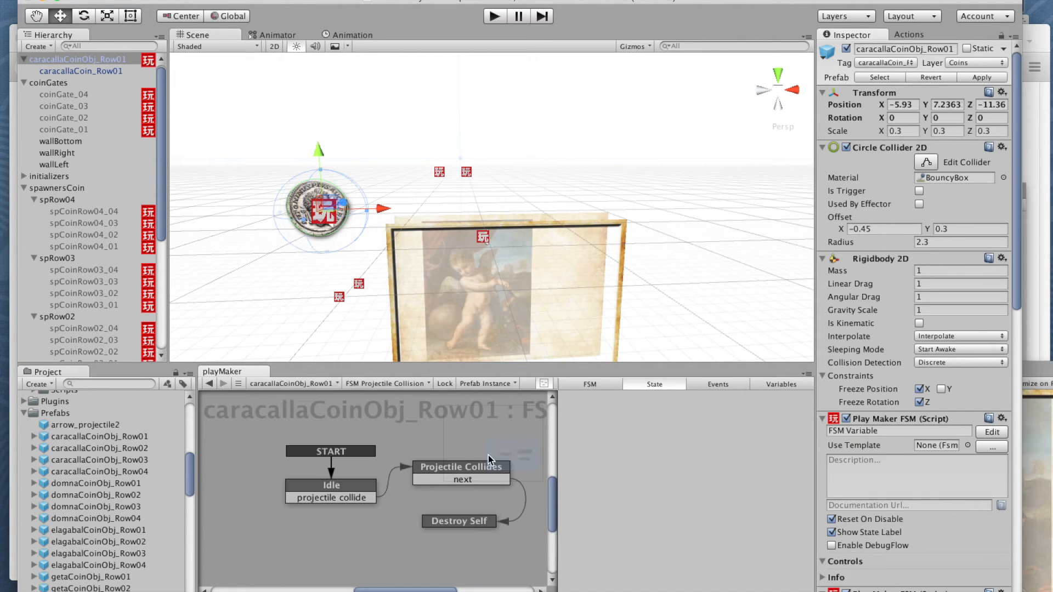
drag(355, 372, 354, 205)
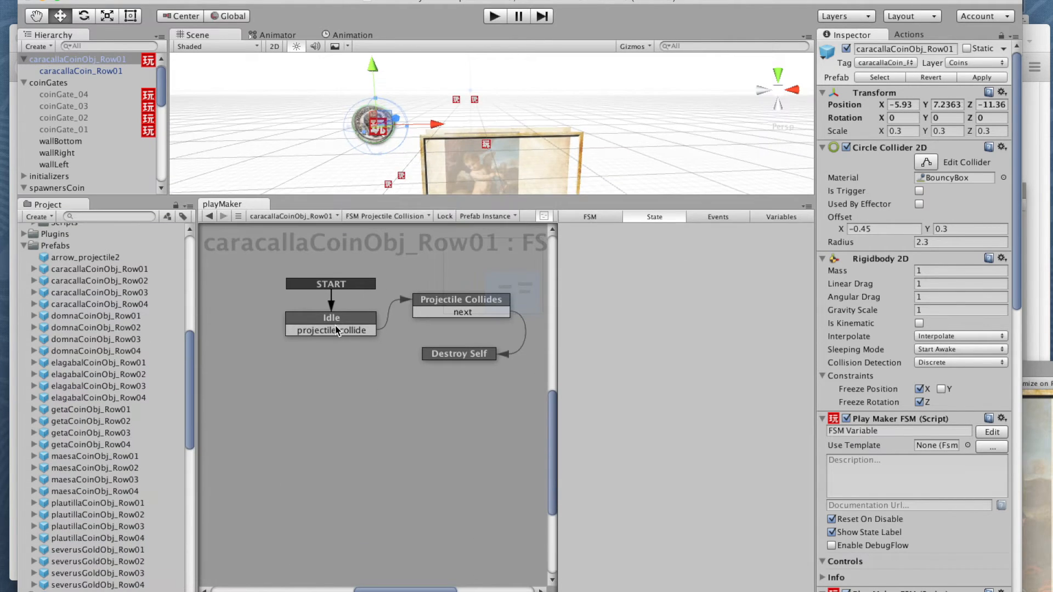
click(362, 327)
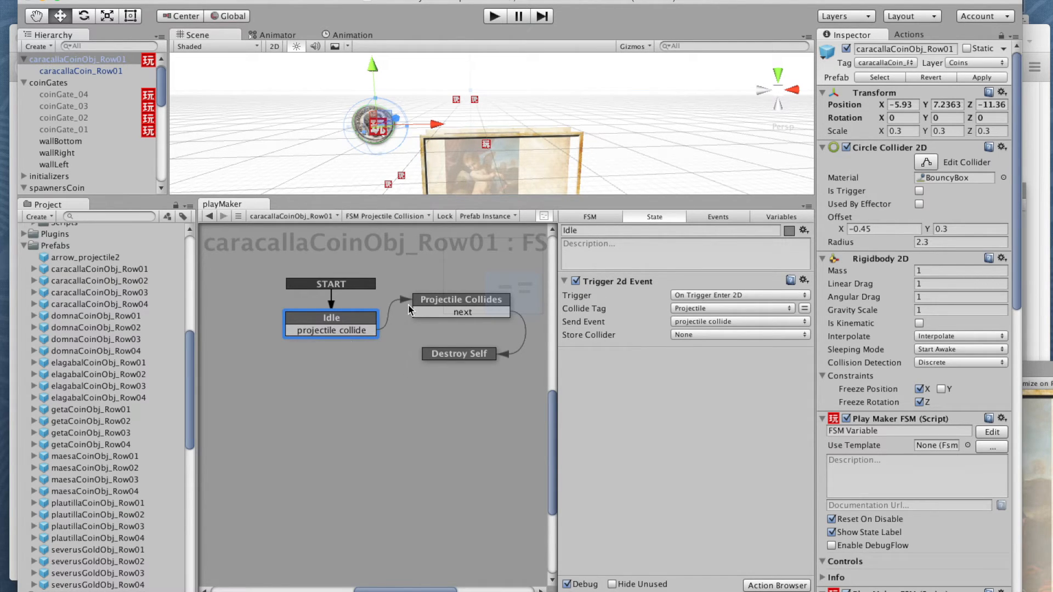
click(423, 304)
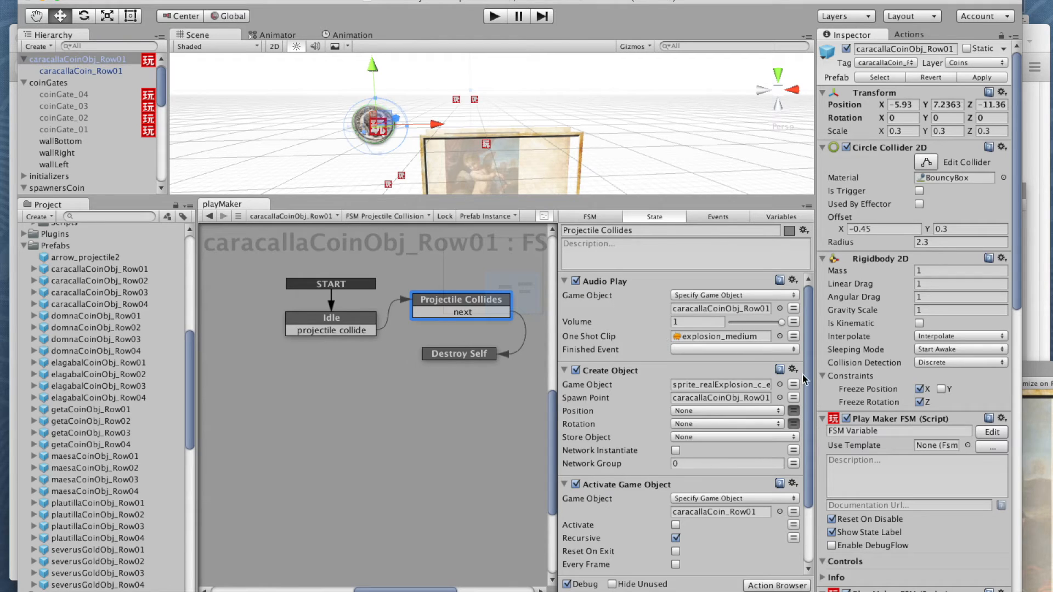
scroll(810, 392, down, 2)
scroll(811, 392, down, 3)
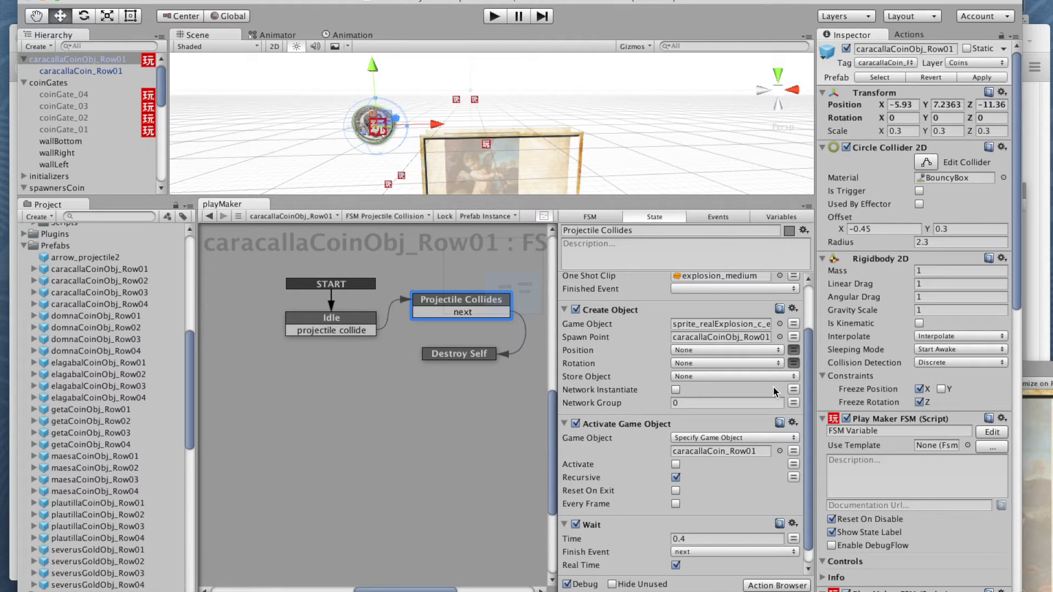
scroll(800, 384, down, 1)
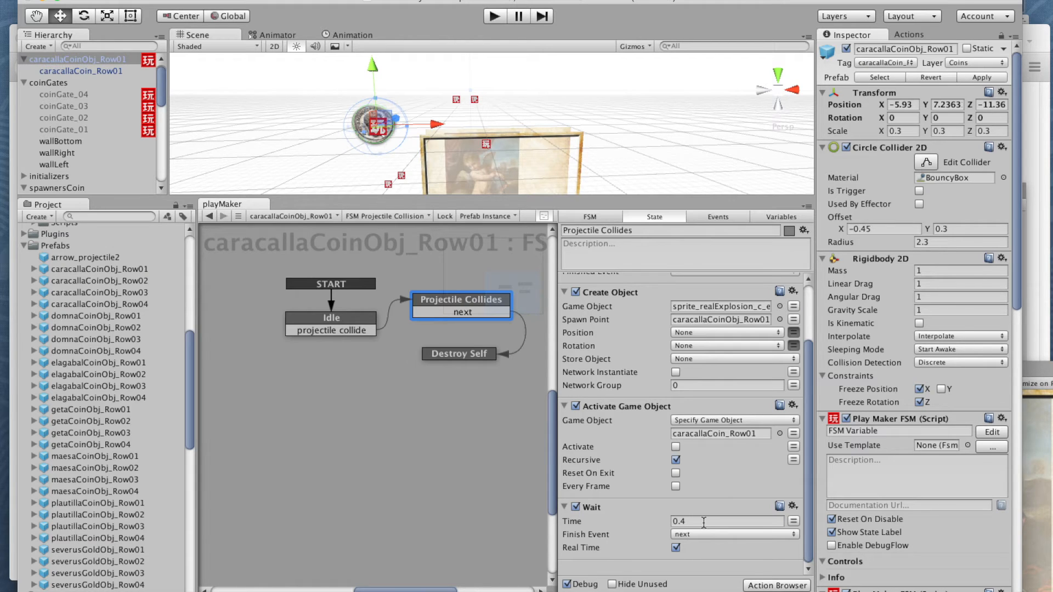
Step: Enlarge the Scene view and move the Caracalla coin along the X axis to -7.036
scroll(307, 165, up, 3)
middle_drag(295, 158, 370, 147)
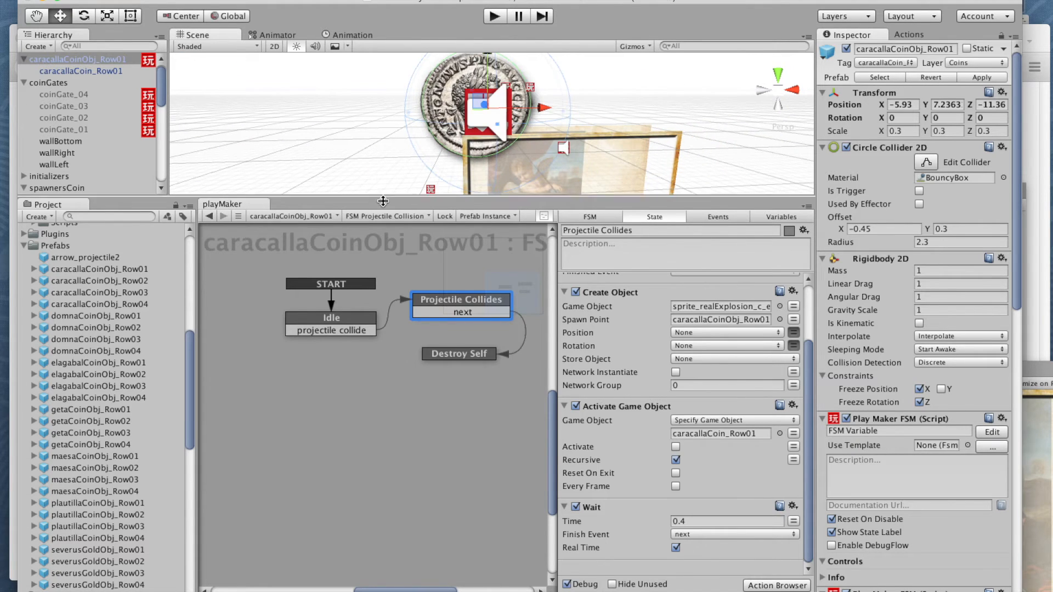
drag(384, 196, 385, 397)
drag(543, 204, 408, 203)
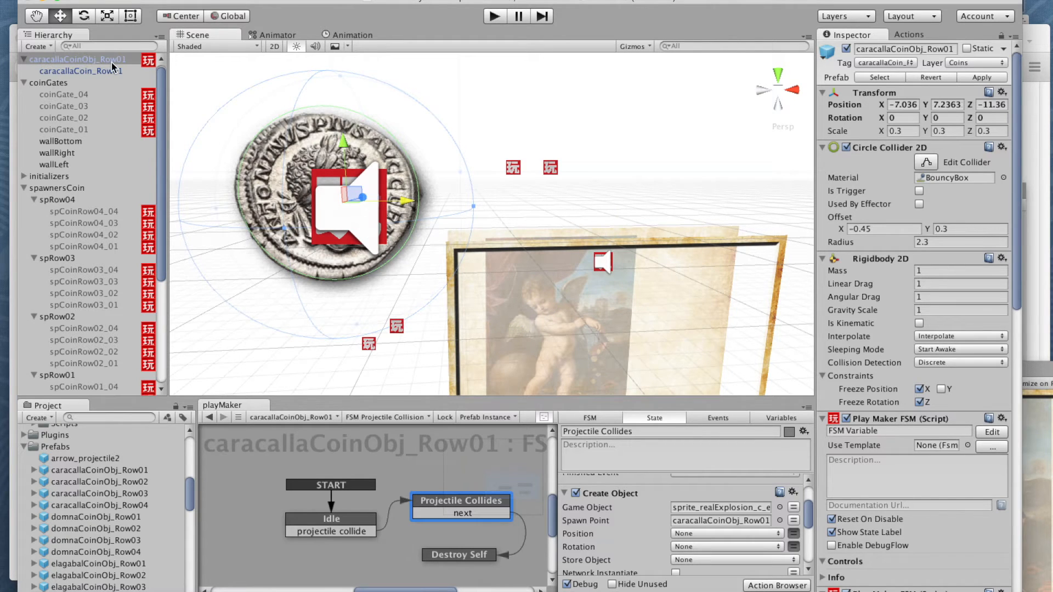
Step: Compare the child's Sprite Renderer with the parent coin object's collider, Rigidbody 2D and FSM components
click(77, 72)
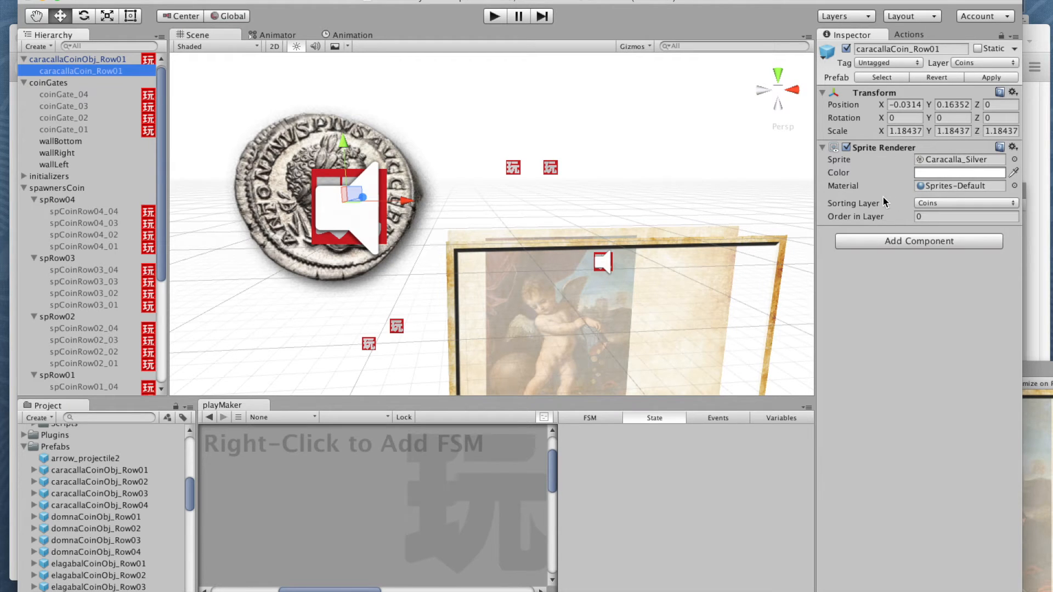
click(68, 60)
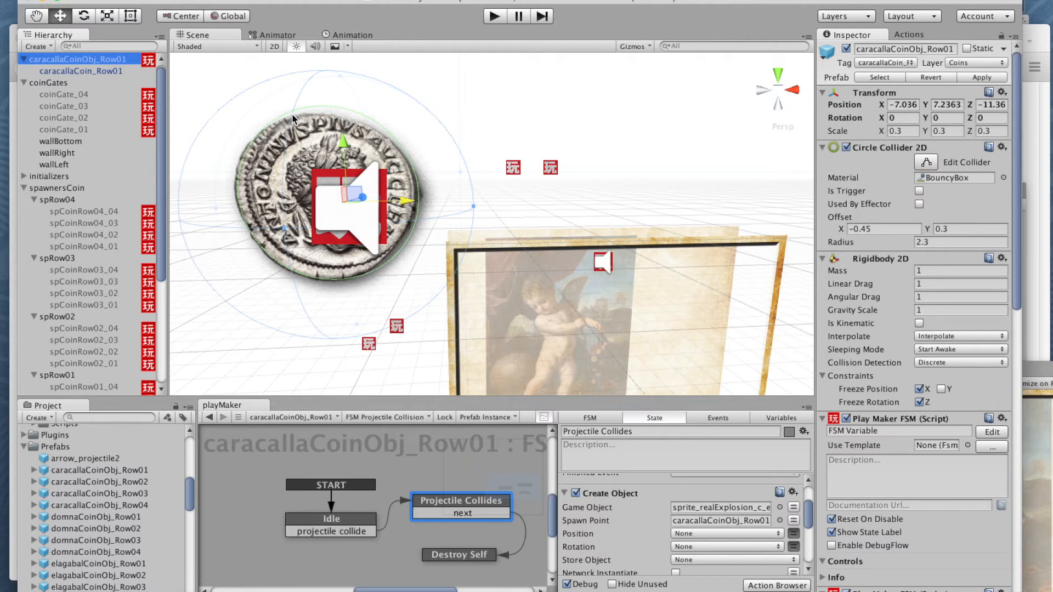
alt+drag(302, 148, 314, 212)
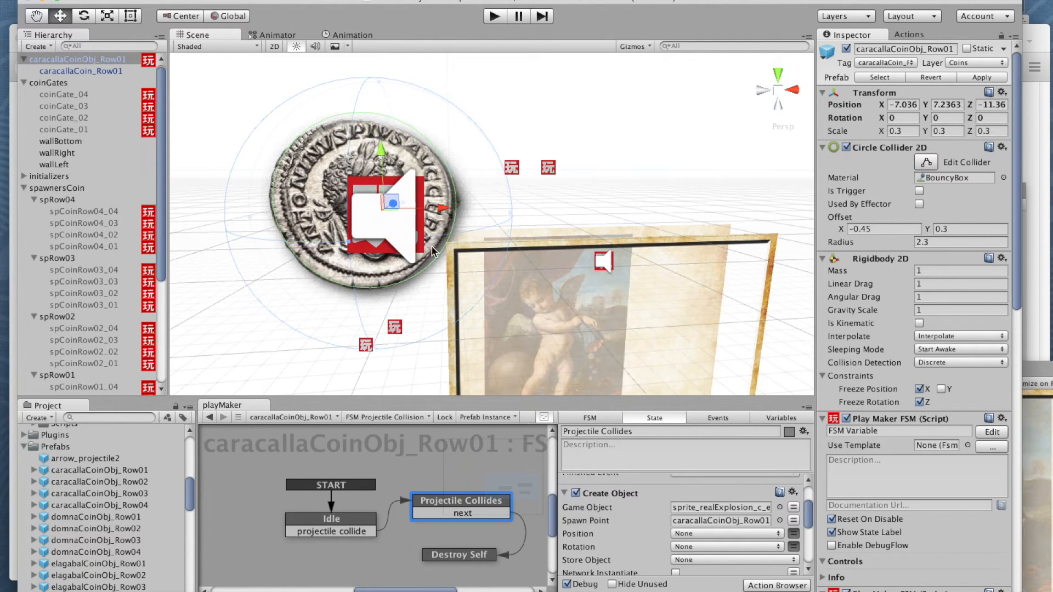
scroll(362, 141, down, 1)
scroll(362, 140, up, 1)
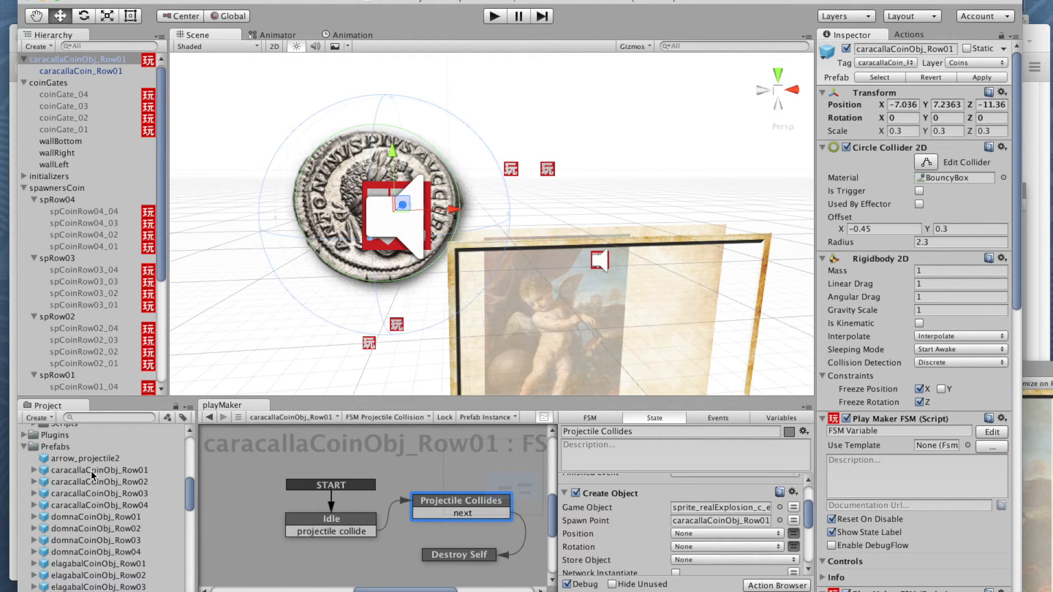
Step: Delete caracallaCoinObj_Row01 from the Hierarchy, then place a fresh instance of its prefab there and frame it in the Scene view
click(79, 58)
right_click(79, 58)
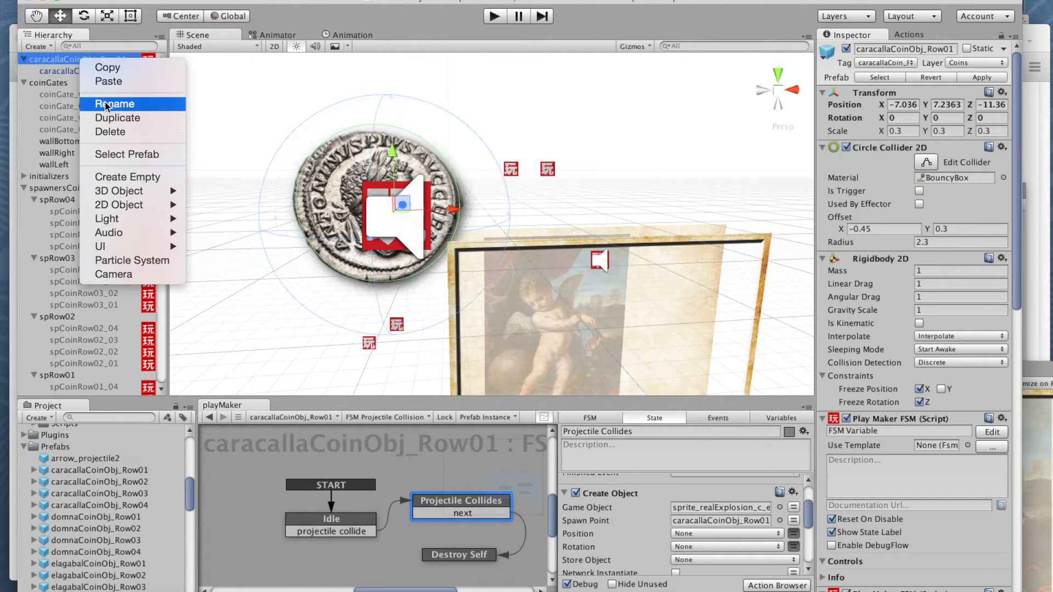
click(110, 132)
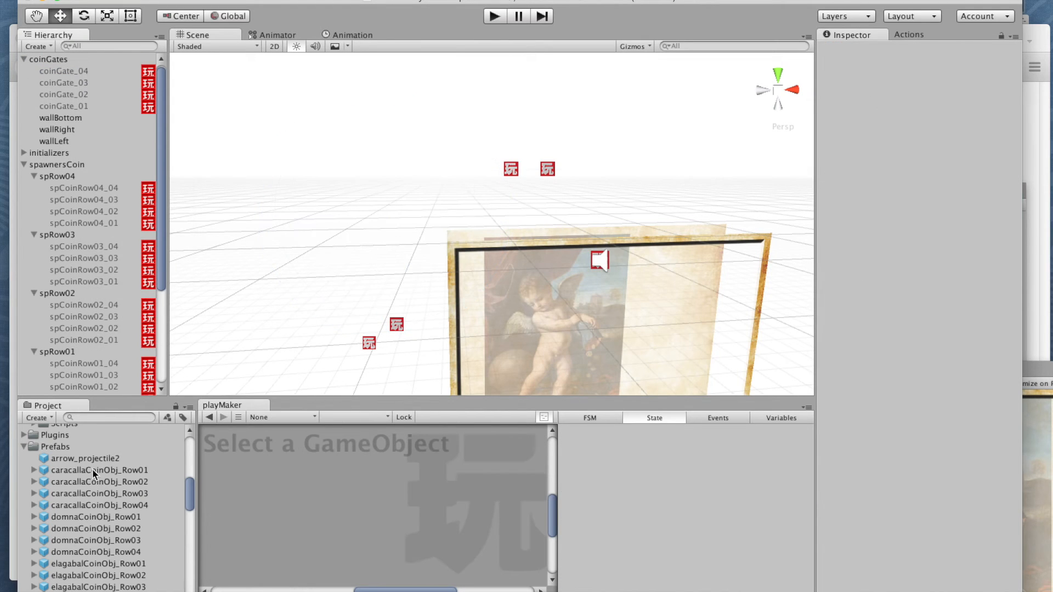
drag(59, 475, 65, 62)
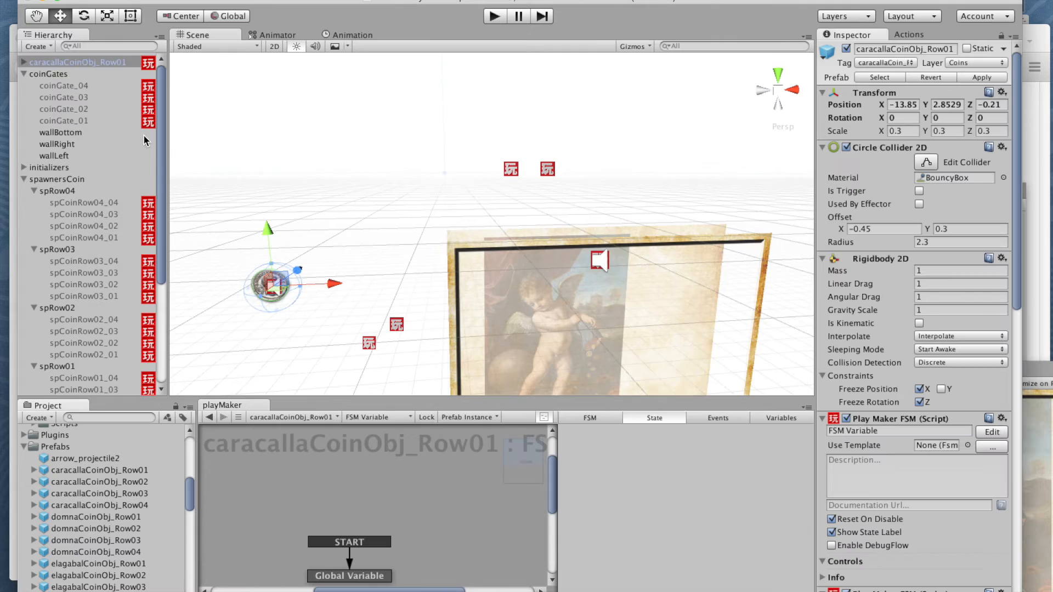
double_click(54, 64)
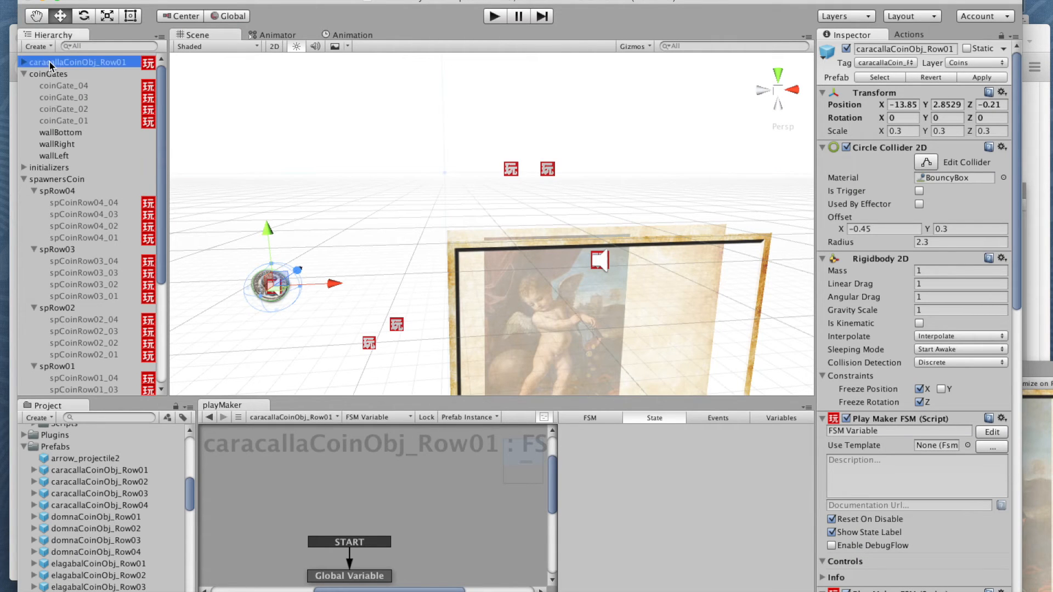
Step: Expand the new coin instance and rename the parent object as alexanderCoinObj_Row01
click(24, 63)
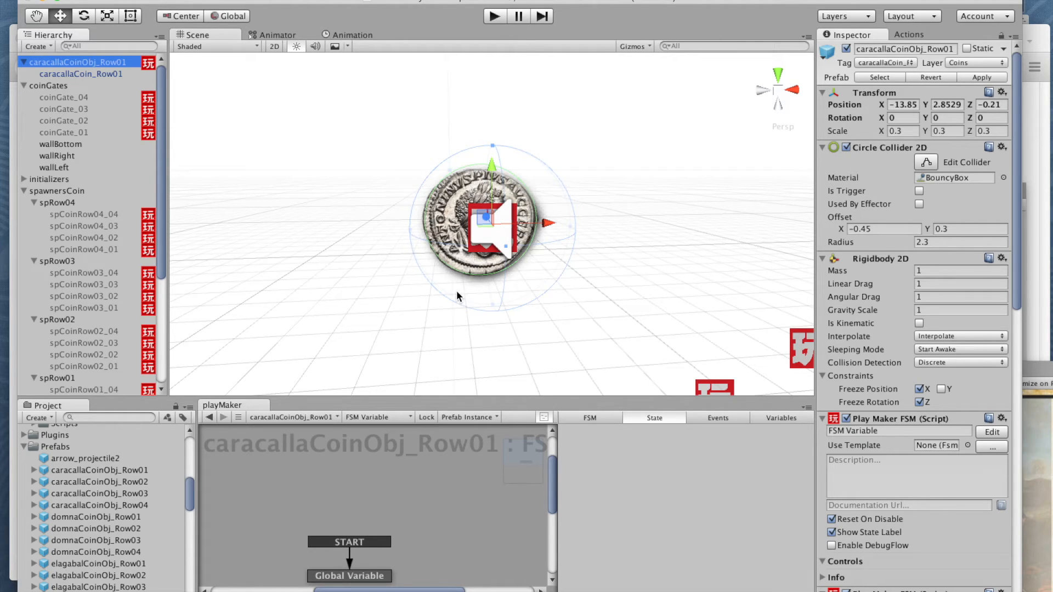
click(63, 63)
click(63, 65)
drag(63, 63, 28, 63)
text(alexander)
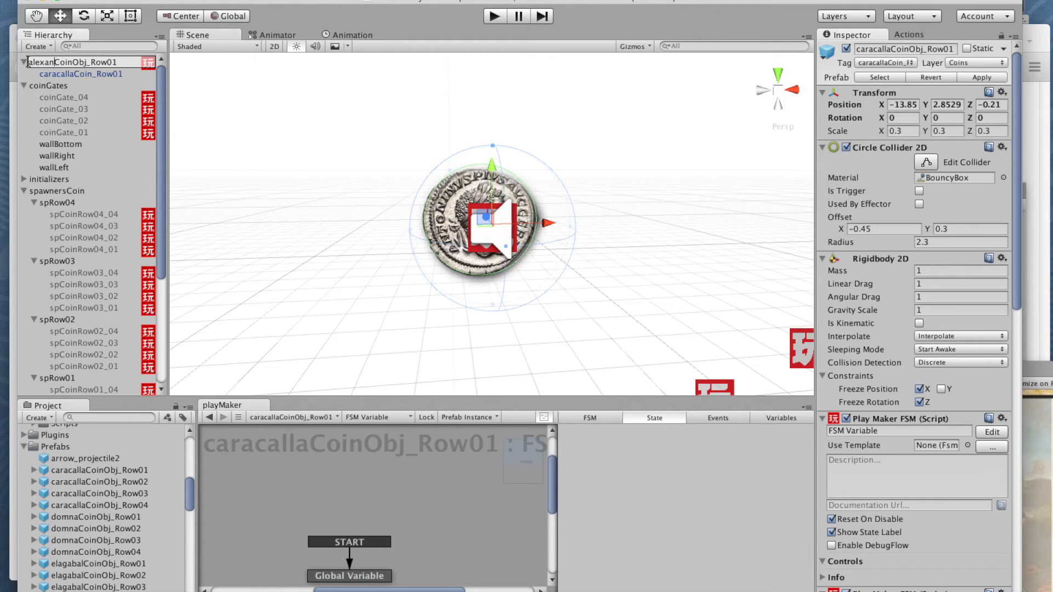
Step: Rename the child sprite object as alexanderCoin_Row01
click(84, 74)
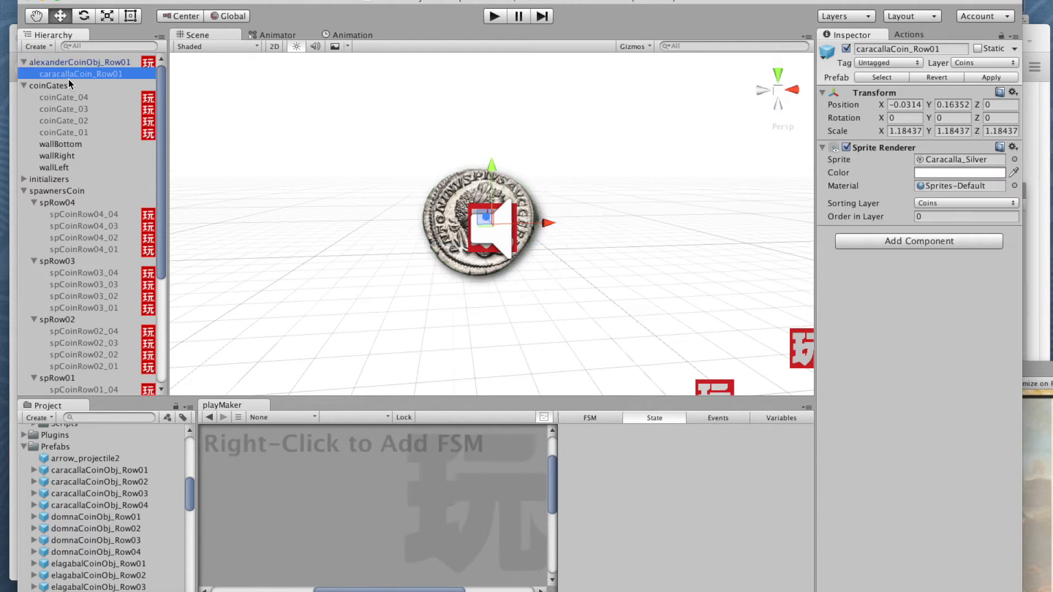
click(65, 78)
drag(75, 74, 32, 76)
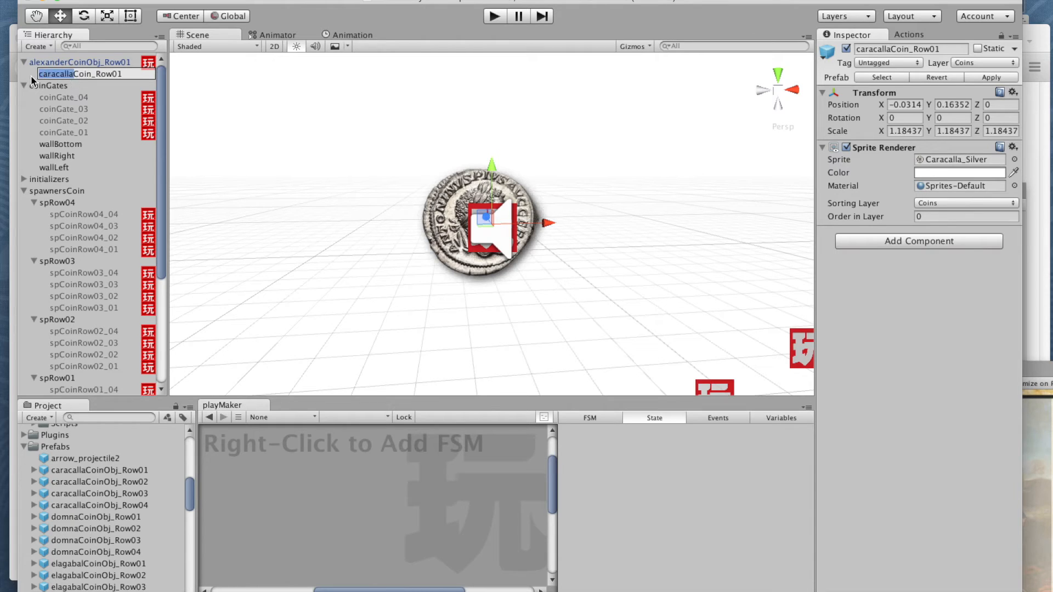
text(alexander)
click(74, 65)
click(73, 73)
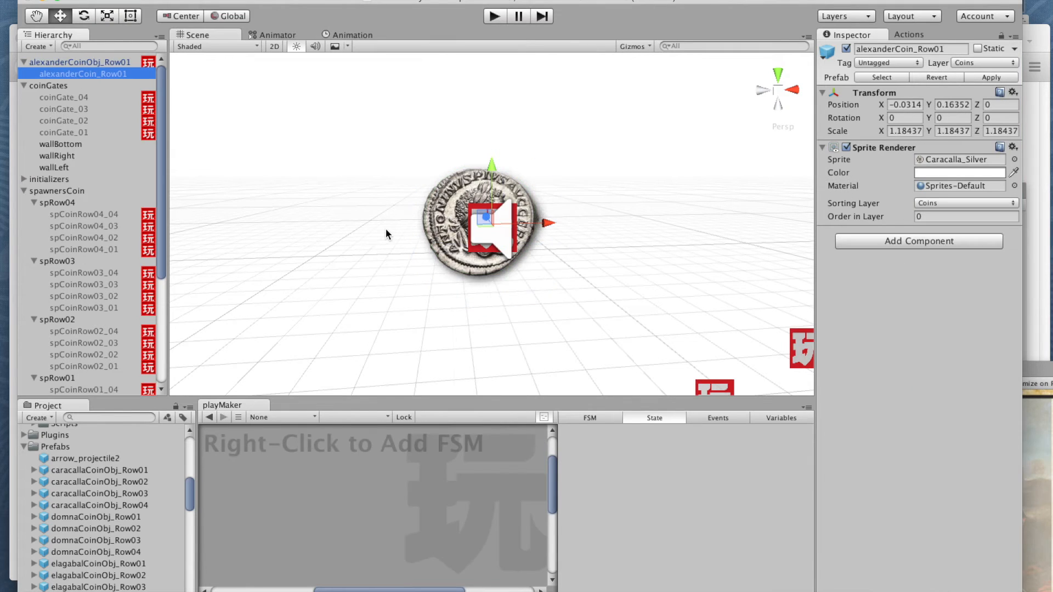
Step: Replace the sprite in alexanderCoin_Row01's Sprite Renderer with Alexander_Silver
click(72, 71)
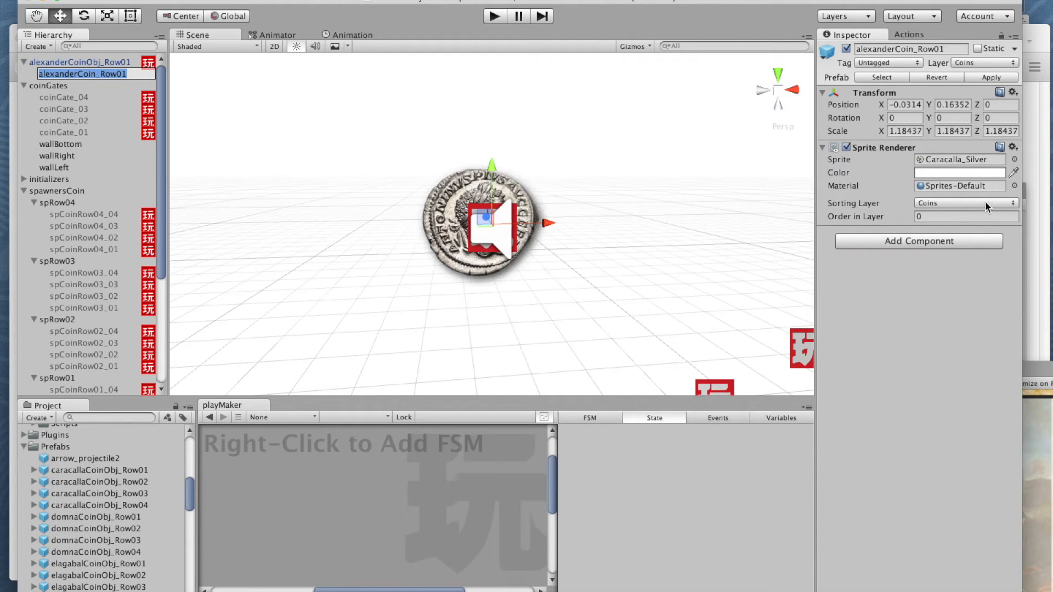
click(1015, 159)
text(al)
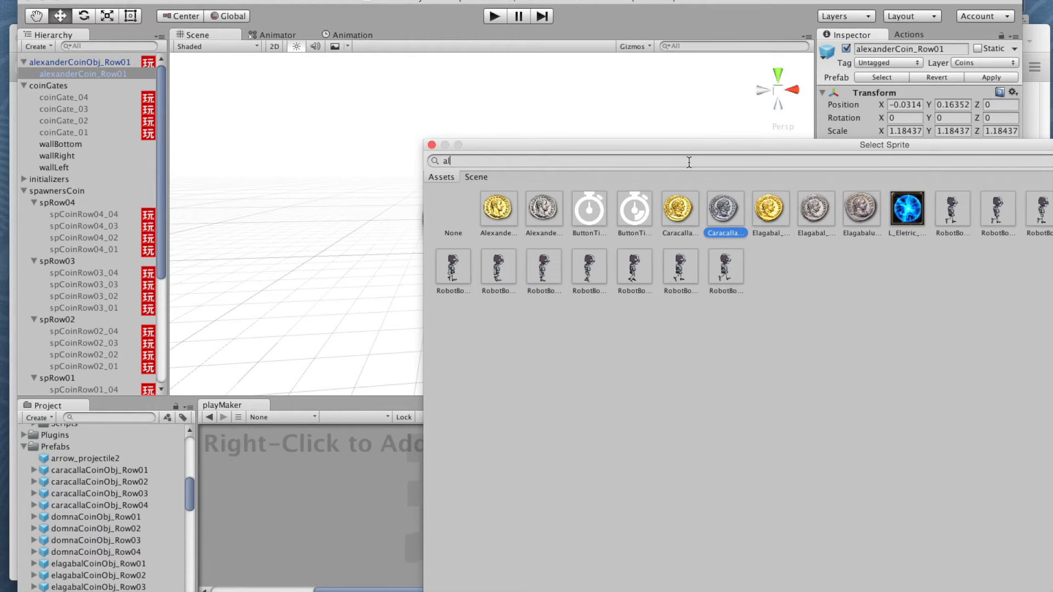
double_click(541, 210)
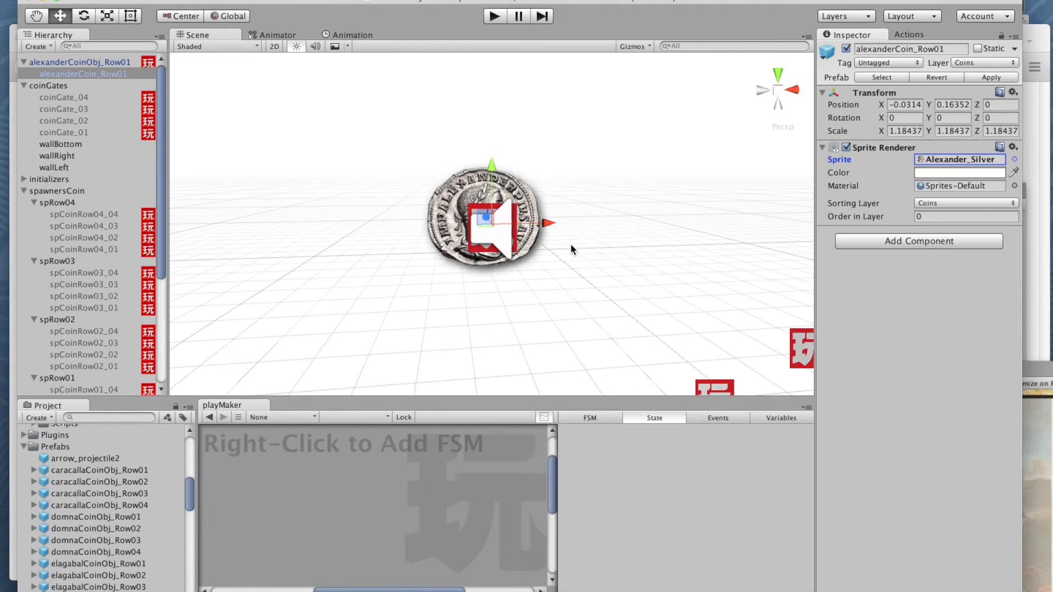
scroll(515, 204, up, 3)
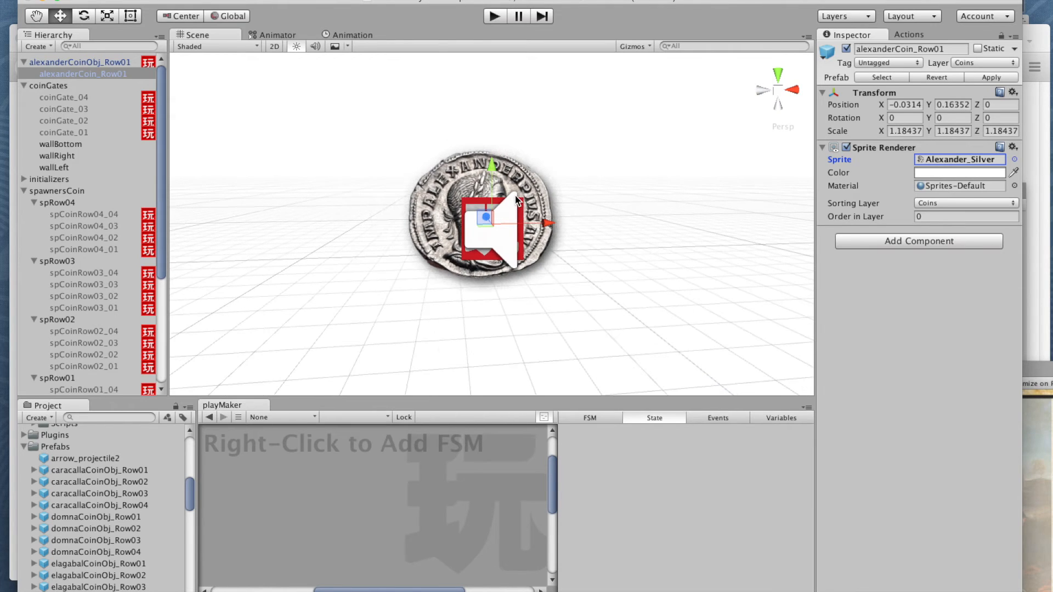
Step: Examine how the circle collider of alexanderCoinObj_Row01 fits around the new coin sprite
click(63, 64)
scroll(496, 229, up, 3)
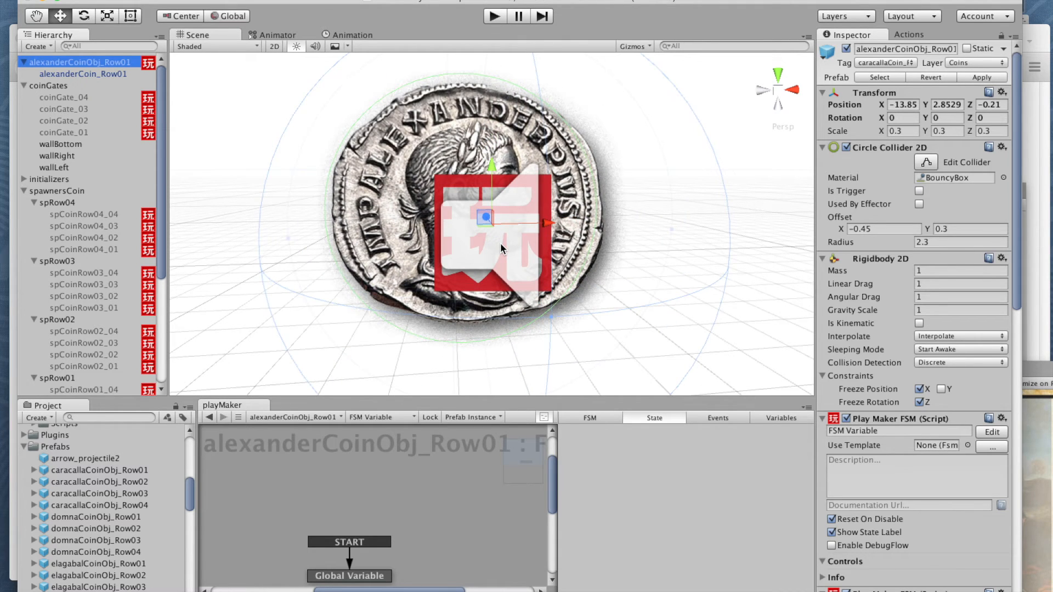
scroll(500, 245, down, 2)
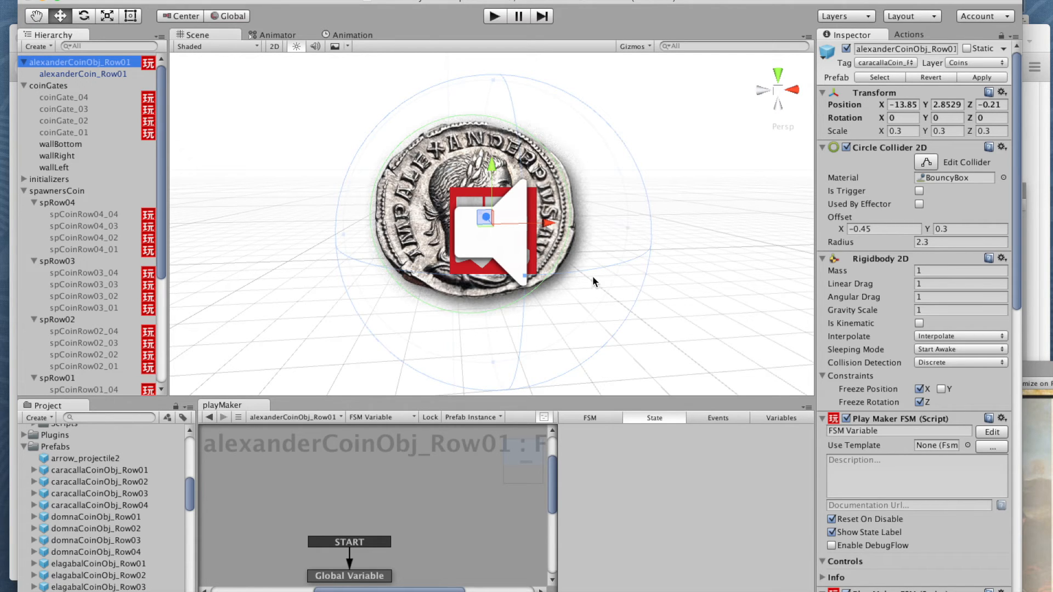
Step: Set the Circle Collider 2D offset of alexanderCoinObj_Row01 to X -0.34 and Y 0.63 so it fits the coin sprite
alt+drag(549, 329, 533, 313)
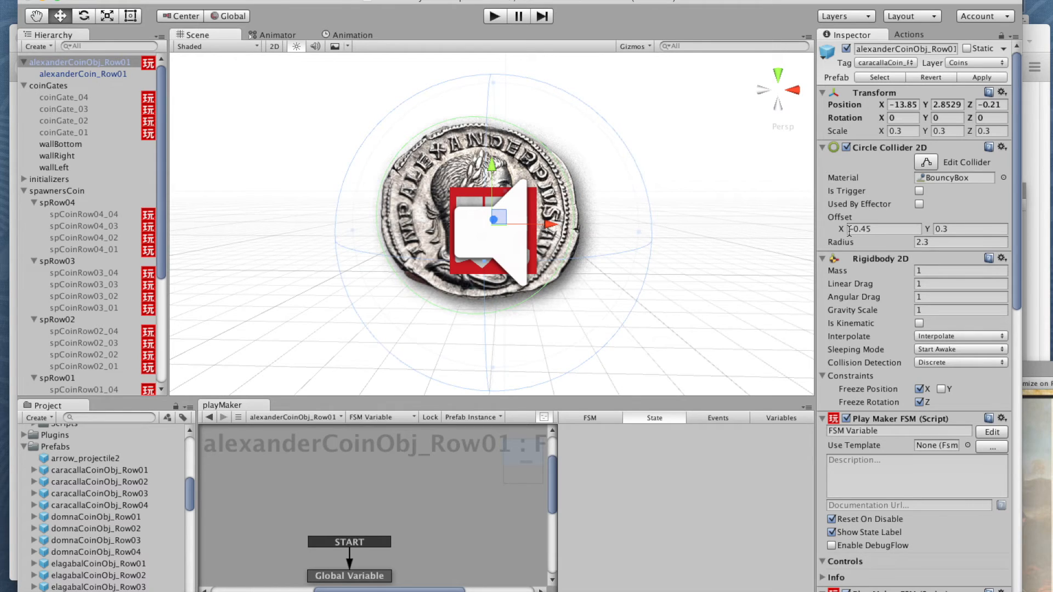
drag(925, 230, 943, 230)
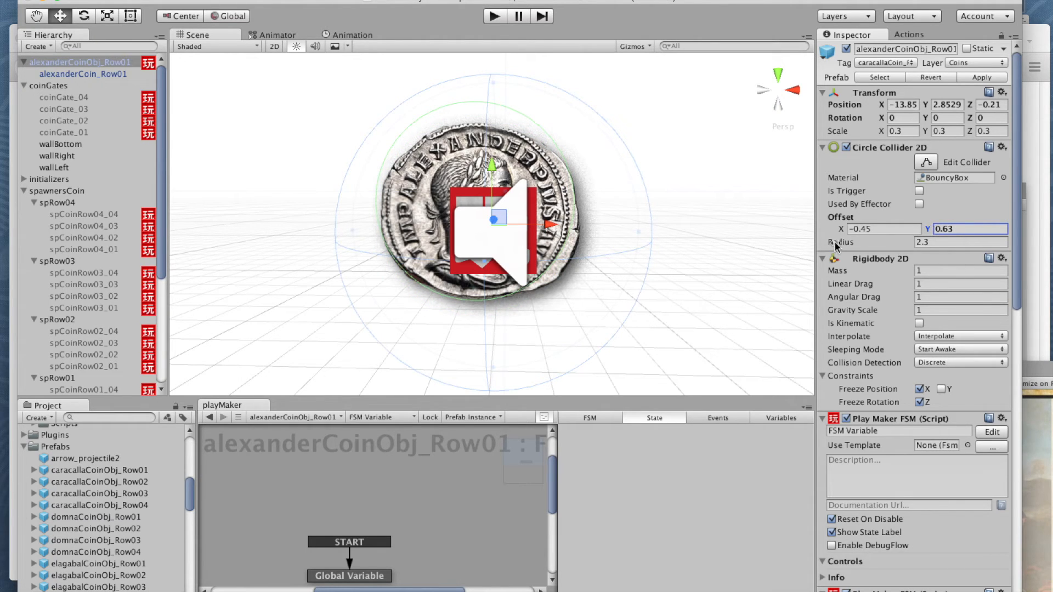
click(851, 230)
text(-0.3)
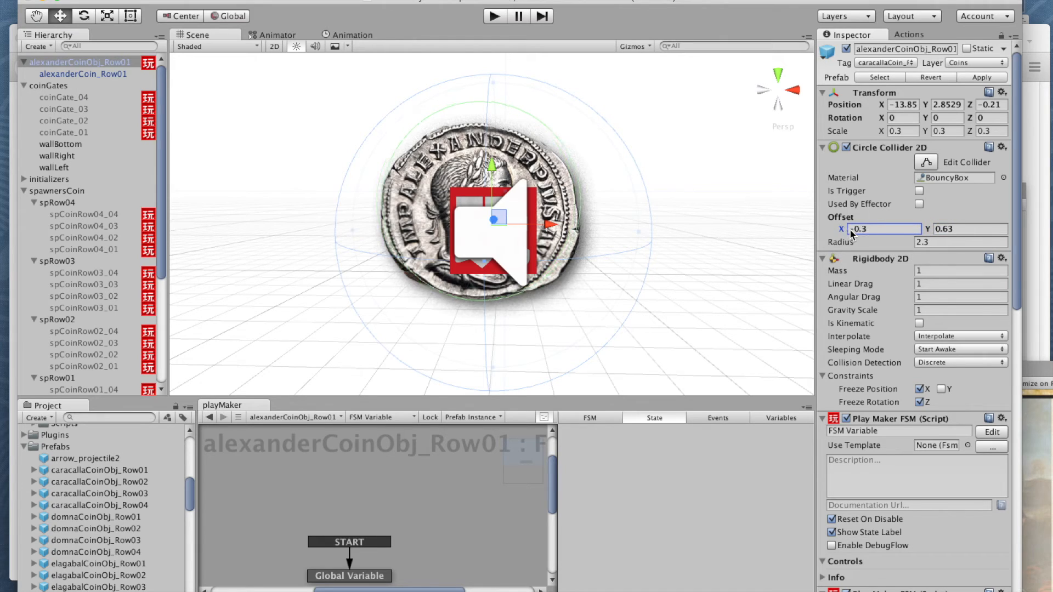
text(4)
key(BackSpace)
text(1)
key(BackSpace)
text(7)
key(BackSpace)
text(4)
Step: Duplicate alexanderCoinObj_Row01 three times in the hierarchy
right_click(94, 63)
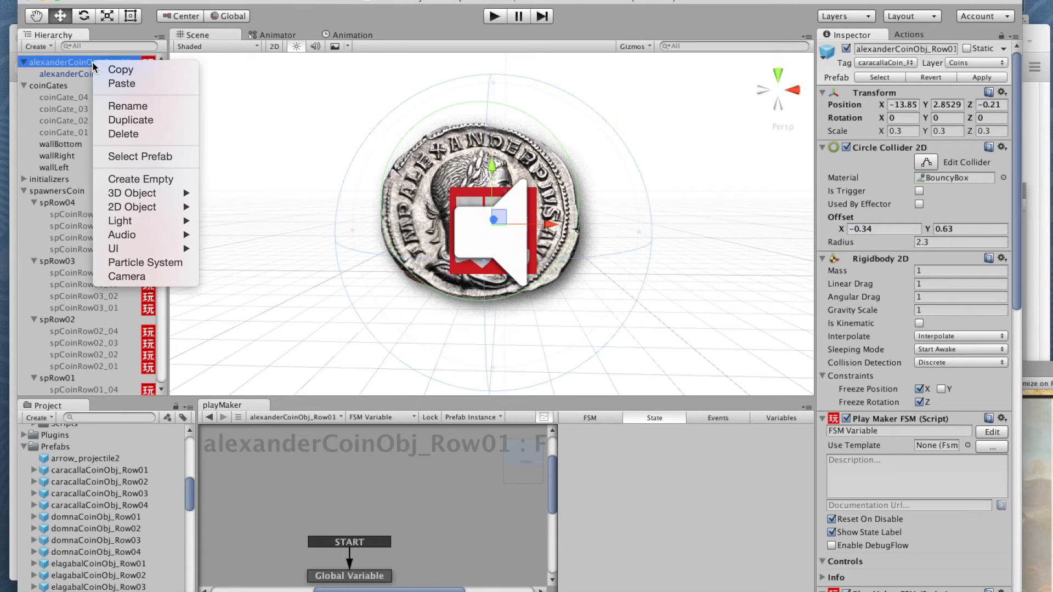
click(131, 120)
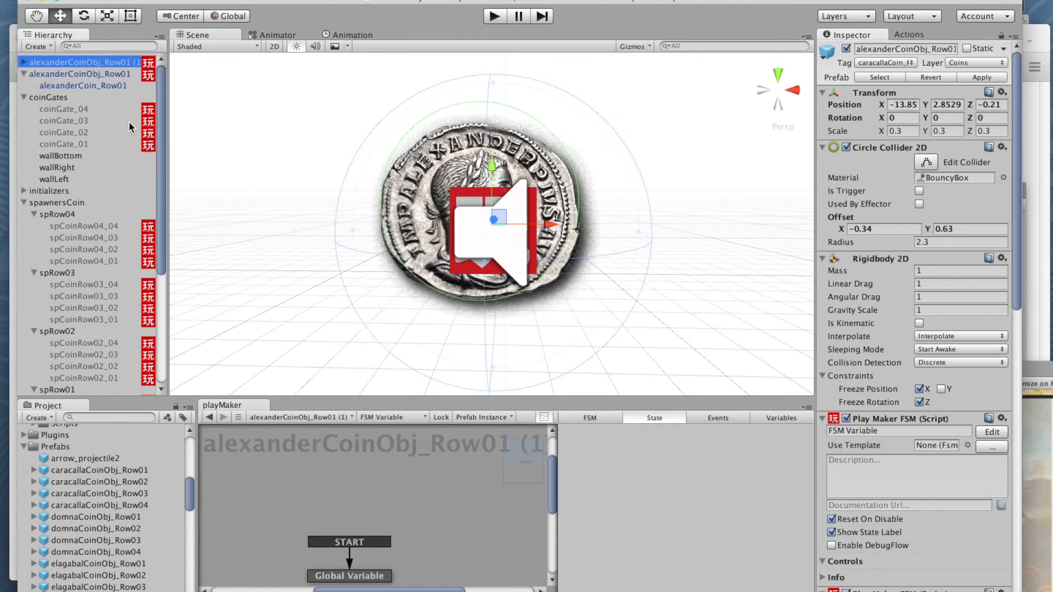
right_click(84, 67)
click(130, 119)
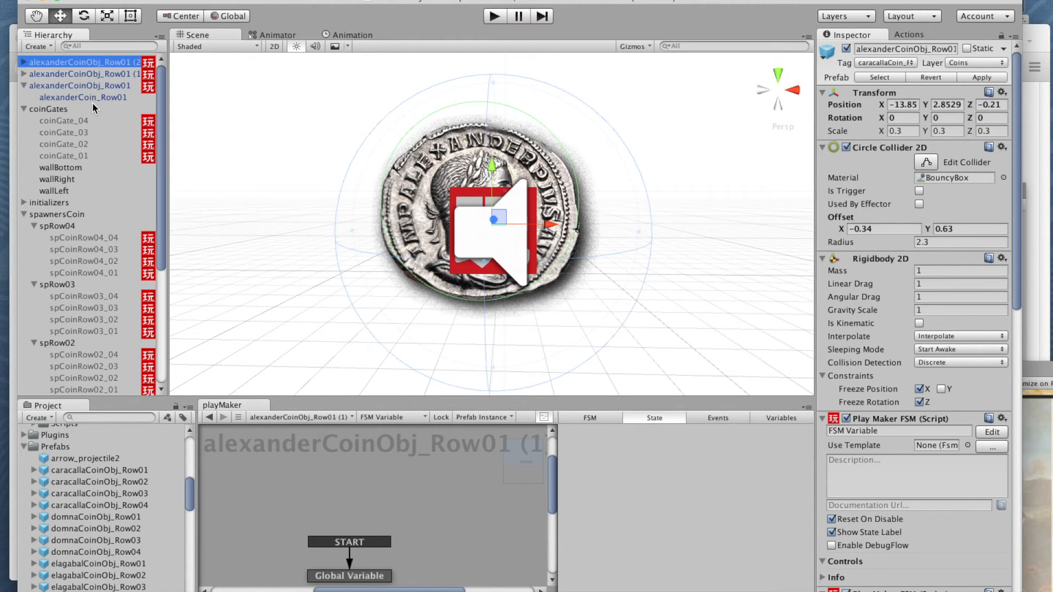
right_click(88, 64)
click(129, 120)
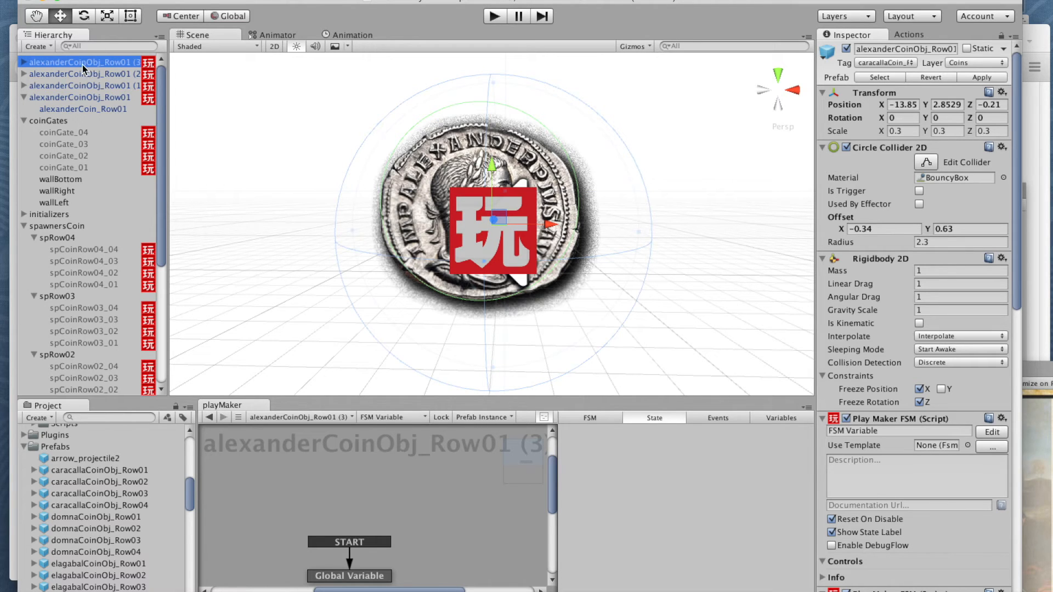
Step: Widen the hierarchy and rename the duplicate ending in (3) as alexanderCoinObj_Row04
drag(168, 206, 225, 204)
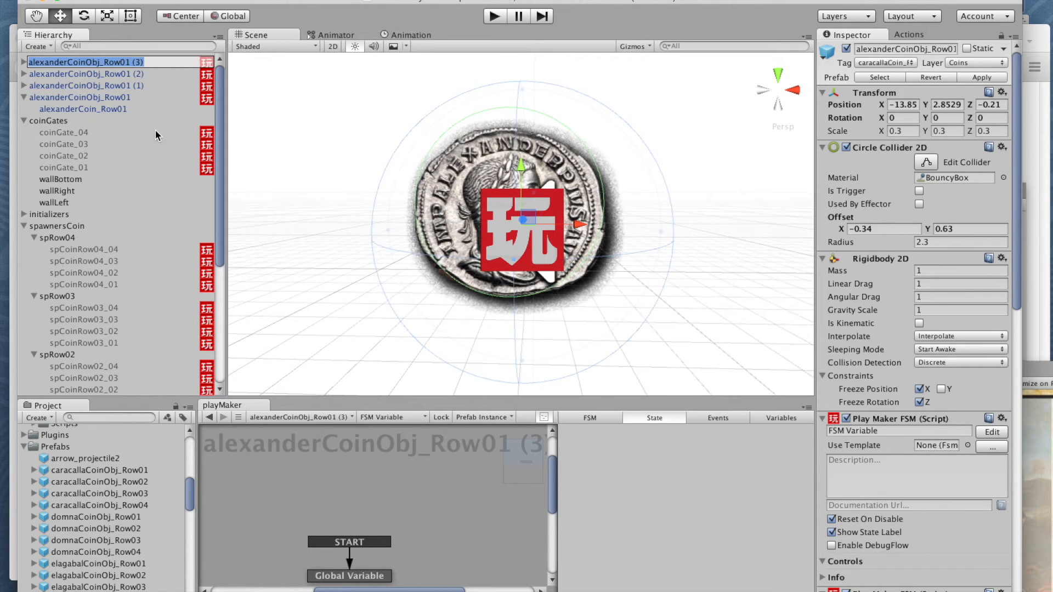
drag(153, 63, 127, 61)
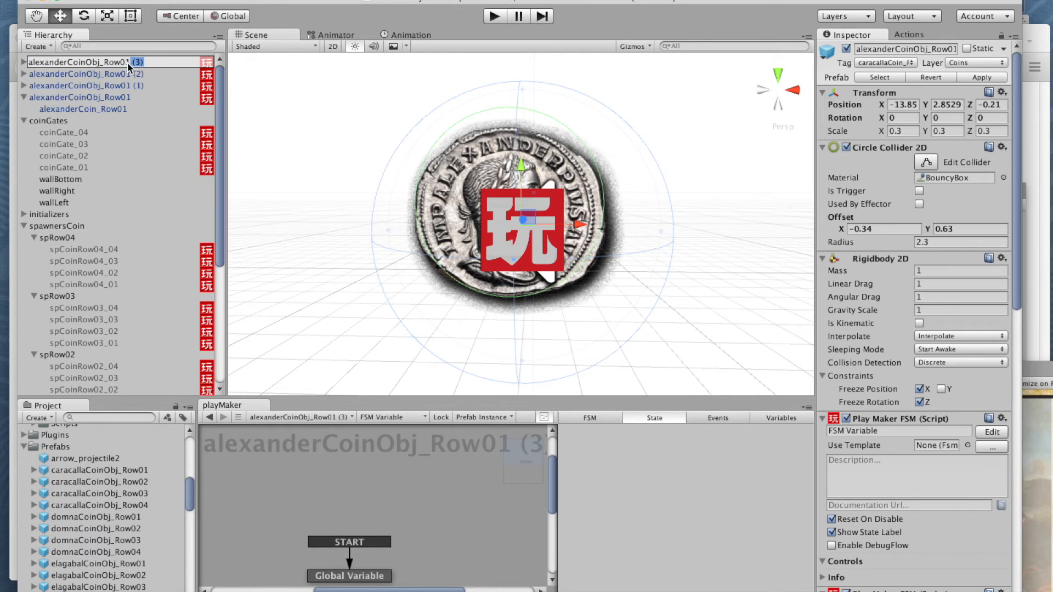
text(4)
Step: Rename the duplicate ending in (2) as alexanderCoinObj_Row03
click(78, 73)
key(Return)
click(149, 73)
text(4)
key(BackSpace)
text(3)
Step: Rename the duplicate ending in (1) as alexanderCoinObj_Row02
click(115, 86)
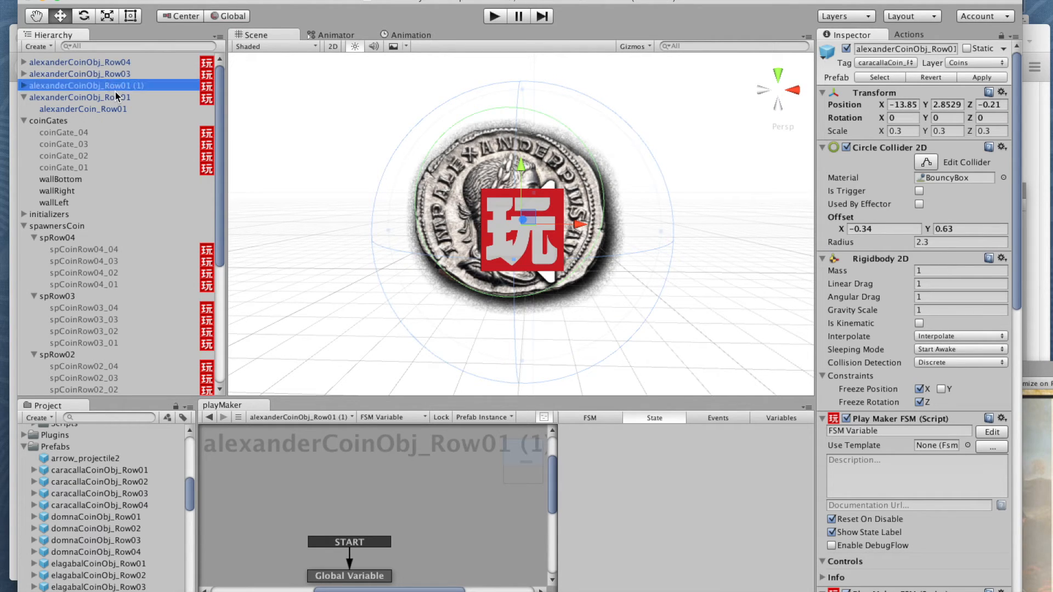
key(Return)
click(145, 86)
key(BackSpace)
key(BackSpace)
key(BackSpace)
key(BackSpace)
key(BackSpace)
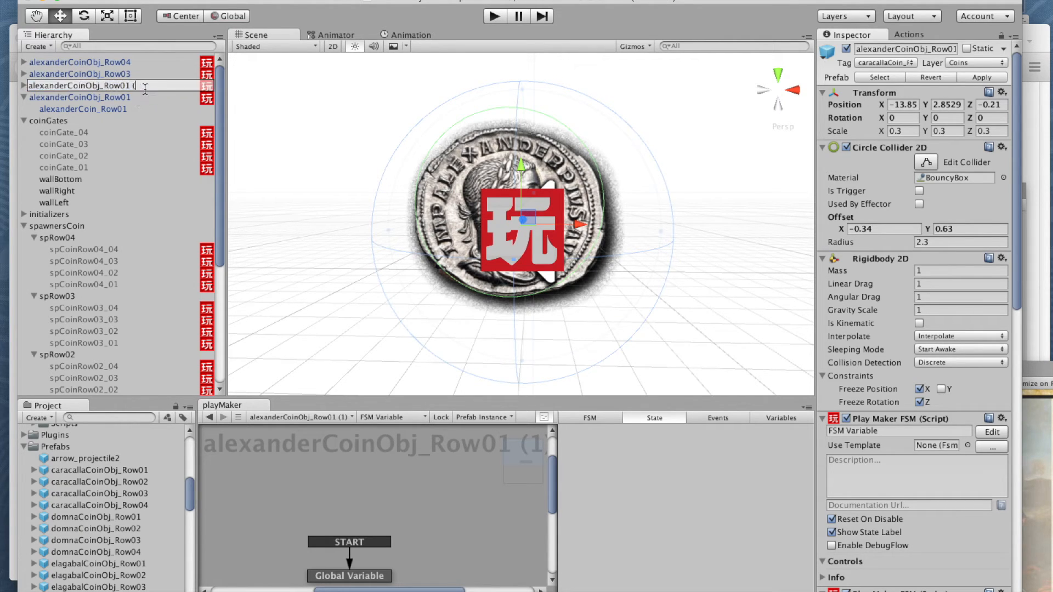
text(2)
key(Return)
Step: Expand alexanderCoinObj_Row04 and rename its child sprite object as alexanderCoin_Row02
click(24, 62)
click(101, 74)
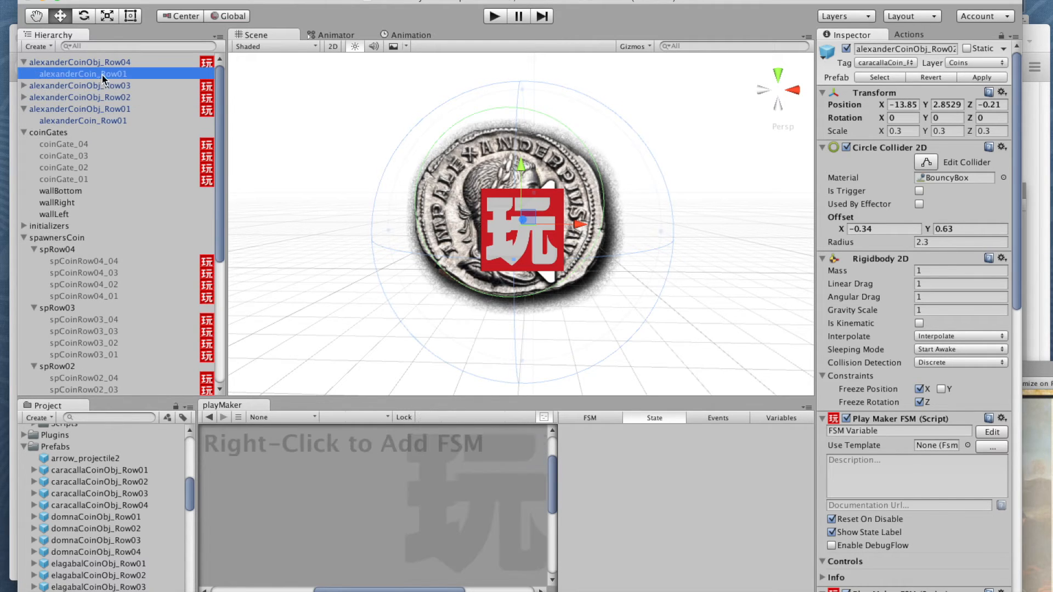
key(Return)
click(127, 75)
key(BackSpace)
text(2)
key(Return)
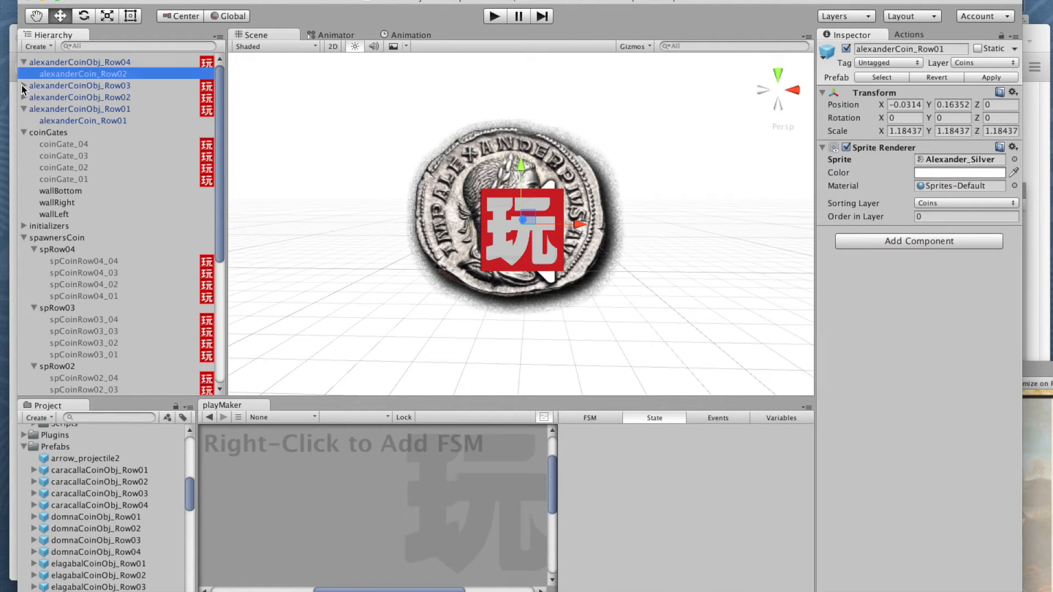
Step: Expand alexanderCoinObj_Row03 and rename its child sprite object as alexanderCoin_Row03
click(24, 86)
click(67, 97)
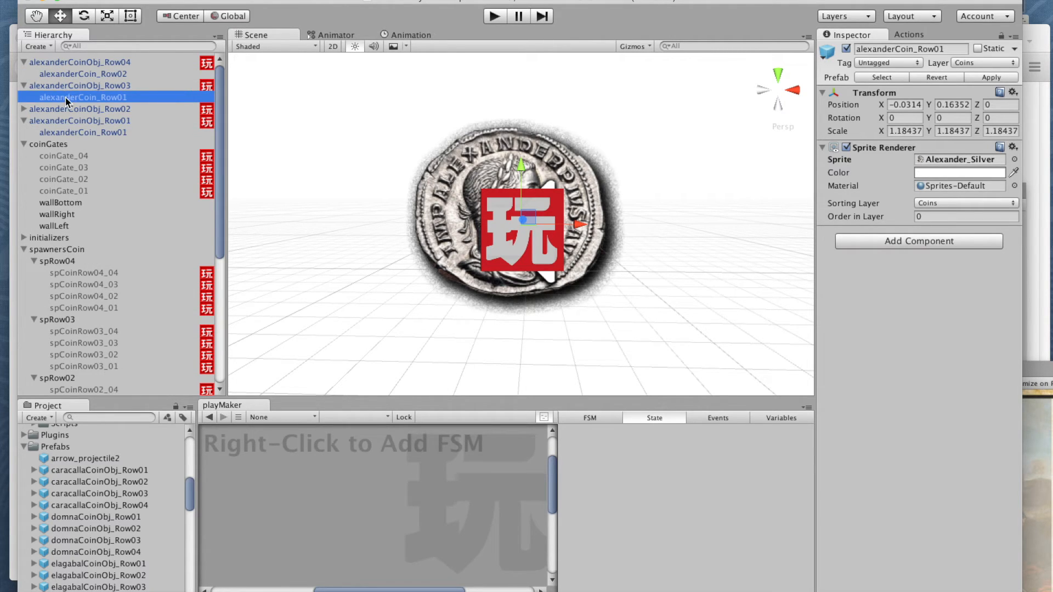
key(Return)
click(128, 98)
key(BackSpace)
text(3)
key(Return)
Step: Expand alexanderCoinObj_Row02 and rename its child sprite object as alexanderCoin_Row02
click(23, 109)
click(46, 122)
key(Return)
click(128, 121)
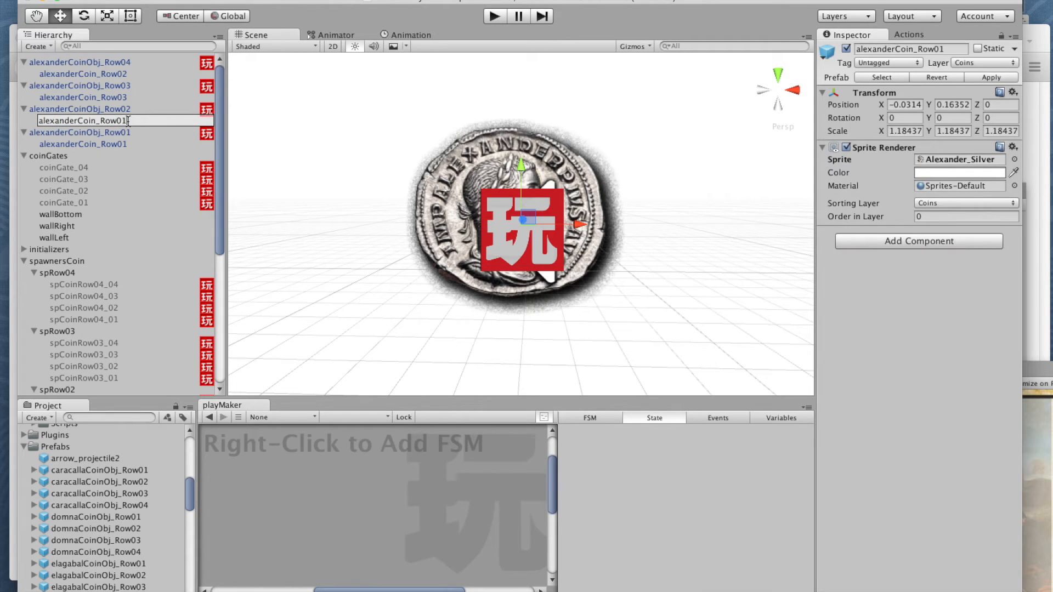
key(BackSpace)
text(2)
Step: Add a new project tag named alexanderCoin_Row04, reusing the maesaCoin_Row04 tag name as the base text
click(88, 63)
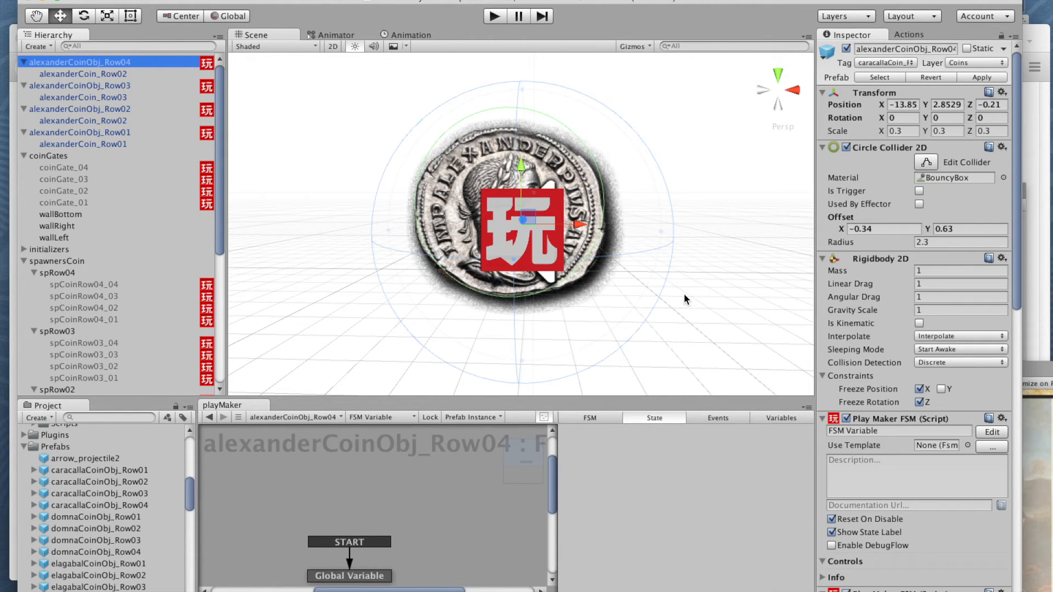
click(878, 64)
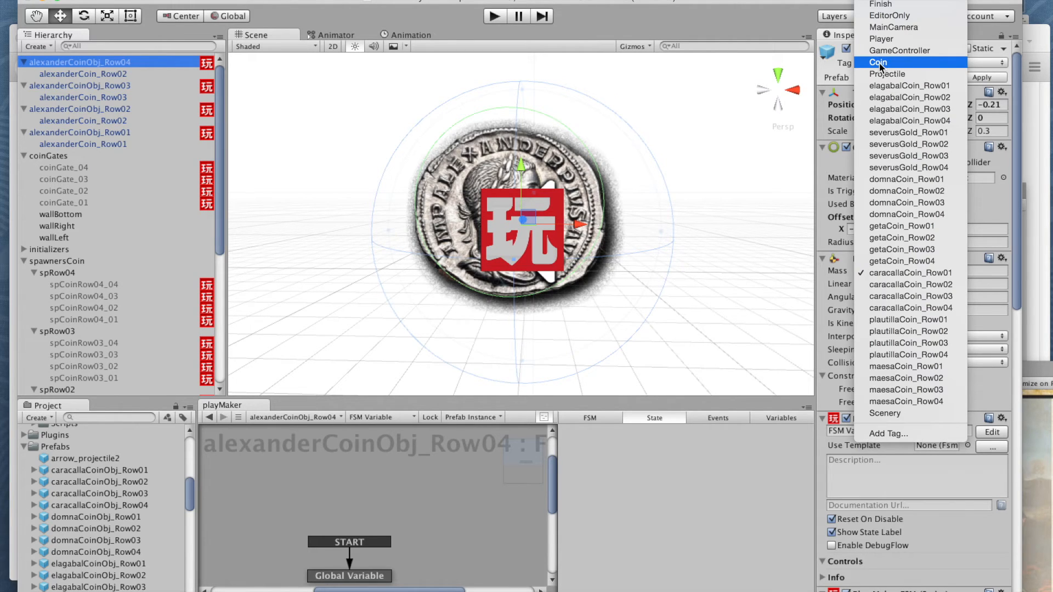
click(889, 433)
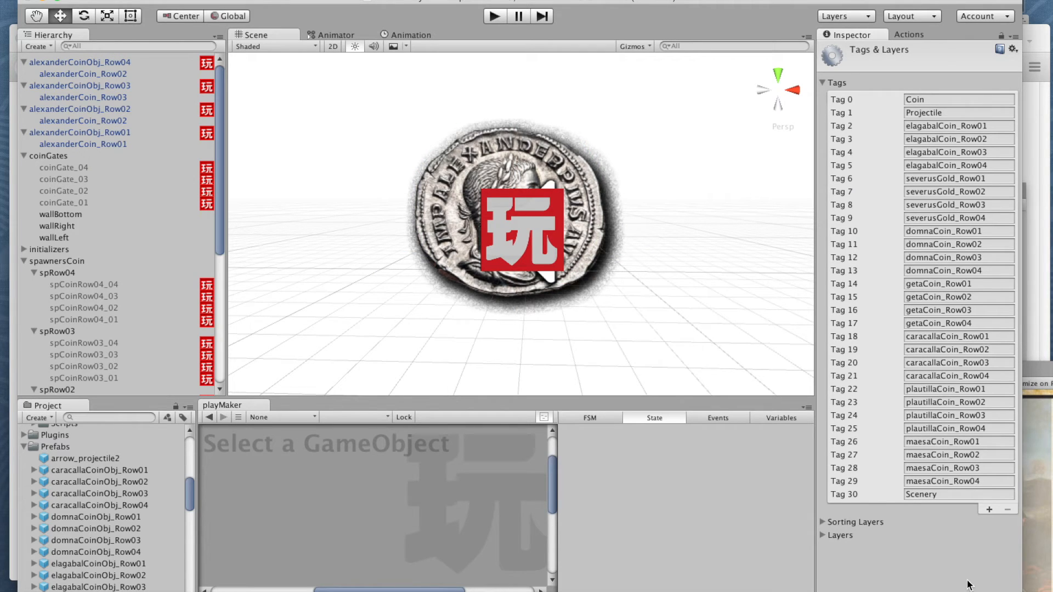
click(984, 482)
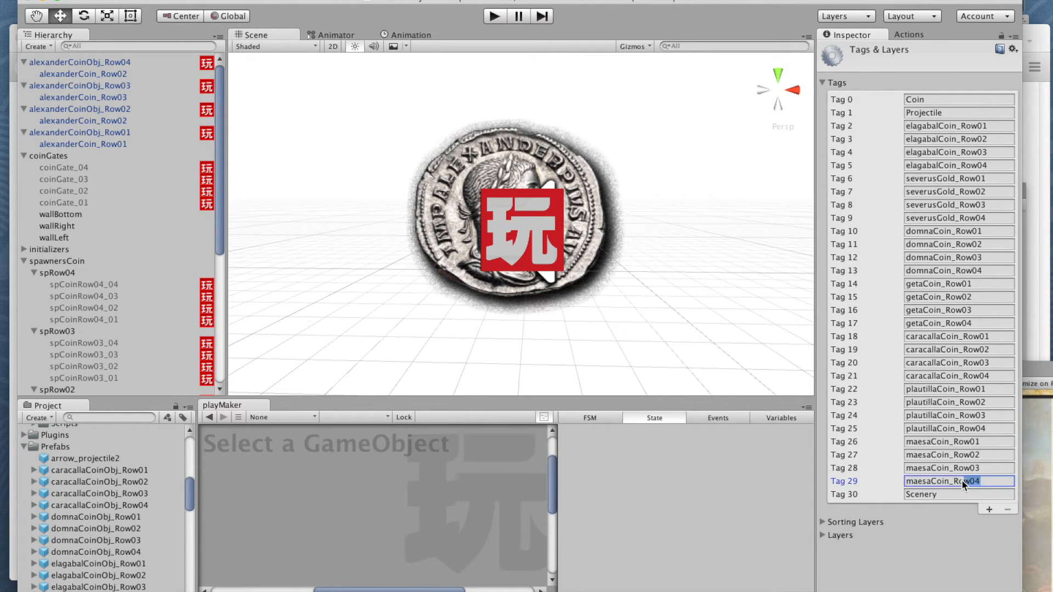
double_click(906, 482)
key(super+c)
click(988, 509)
click(915, 509)
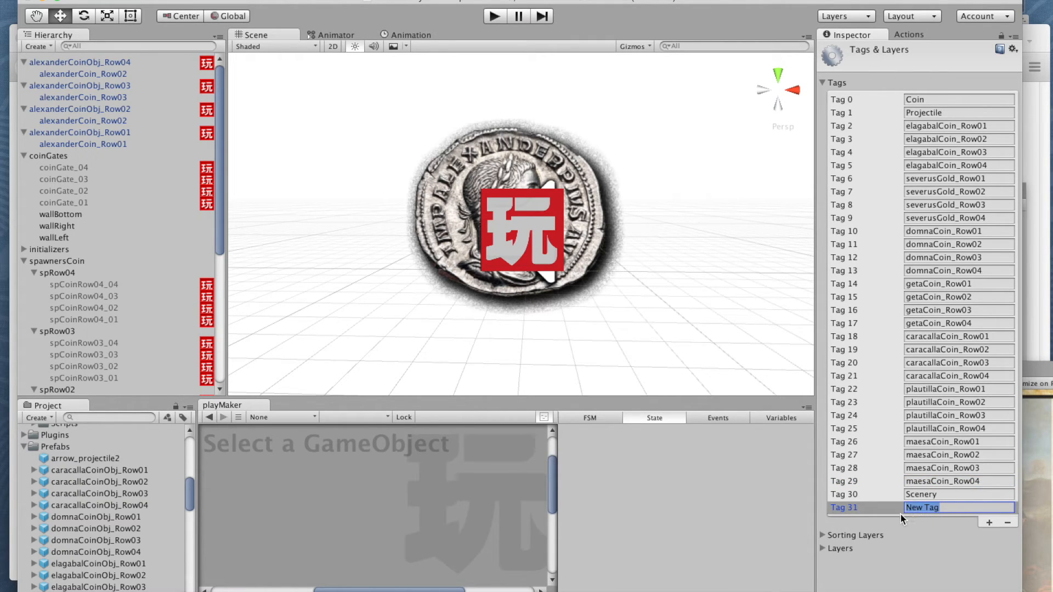
key(super+v)
text(alexander)
Step: Add two more tags named alexanderCoin_Row03 and alexanderCoin_Row02
click(988, 522)
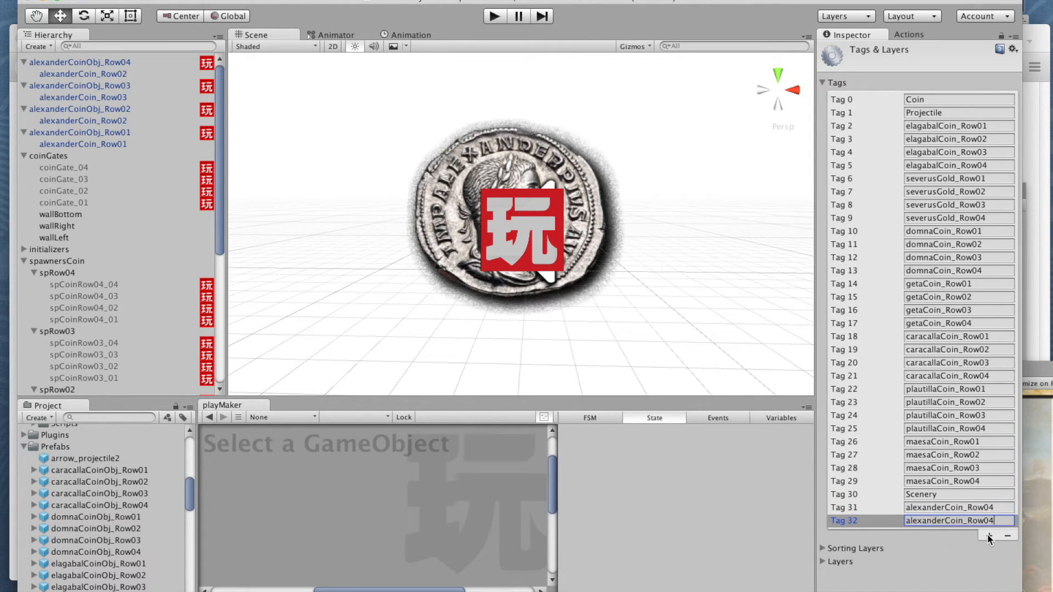
click(987, 534)
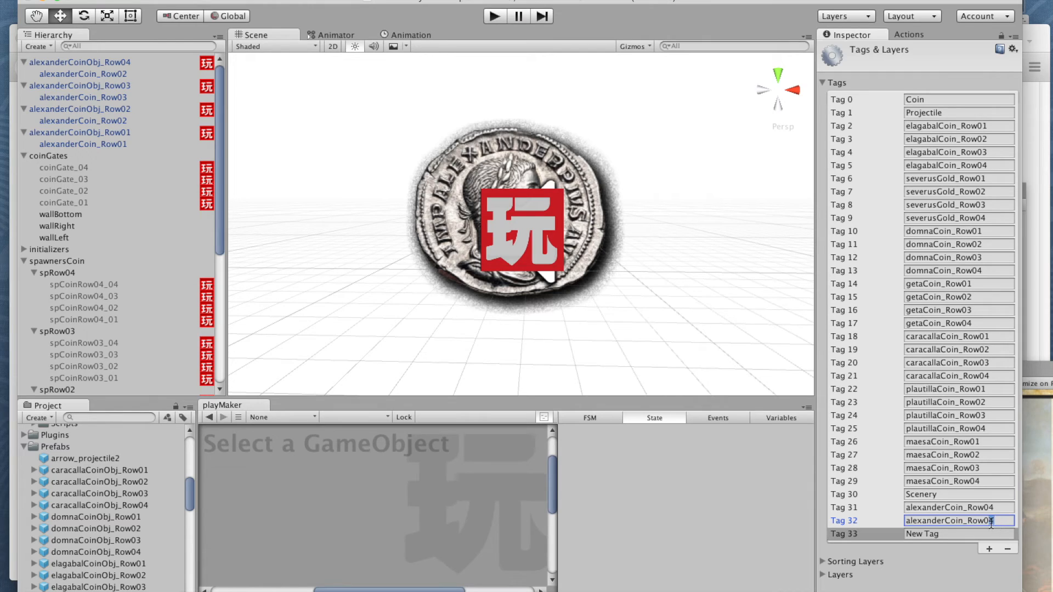
click(907, 534)
text(alexanderCoin_Row04)
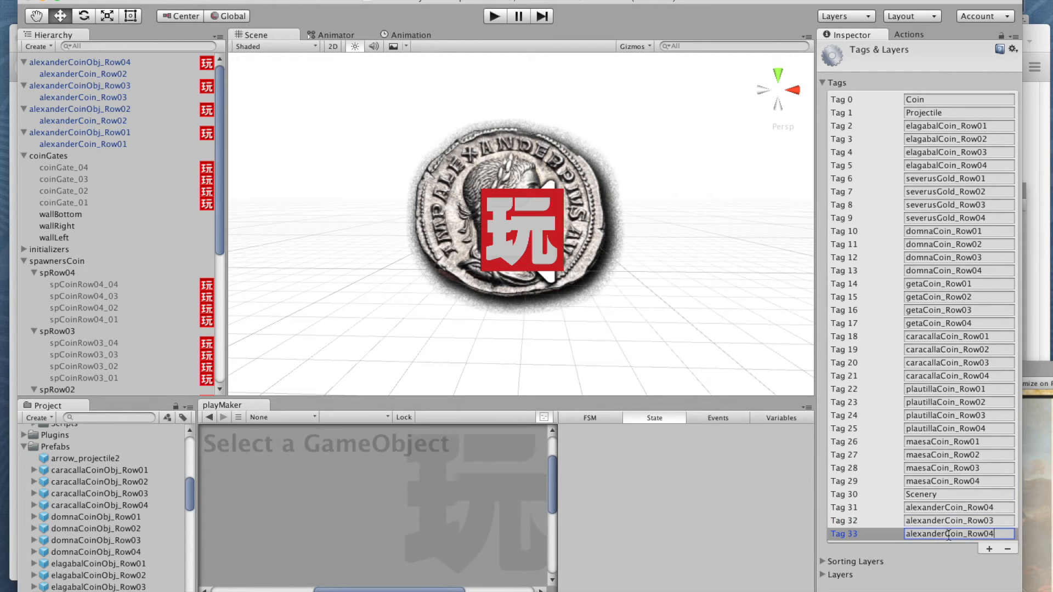
key(BackSpace)
text(2)
Step: Add a fourth Alexander tag named alexanderCoin_Row01
click(988, 549)
click(905, 547)
text(alexanderCoin_Row04)
key(BackSpace)
text(1)
click(976, 587)
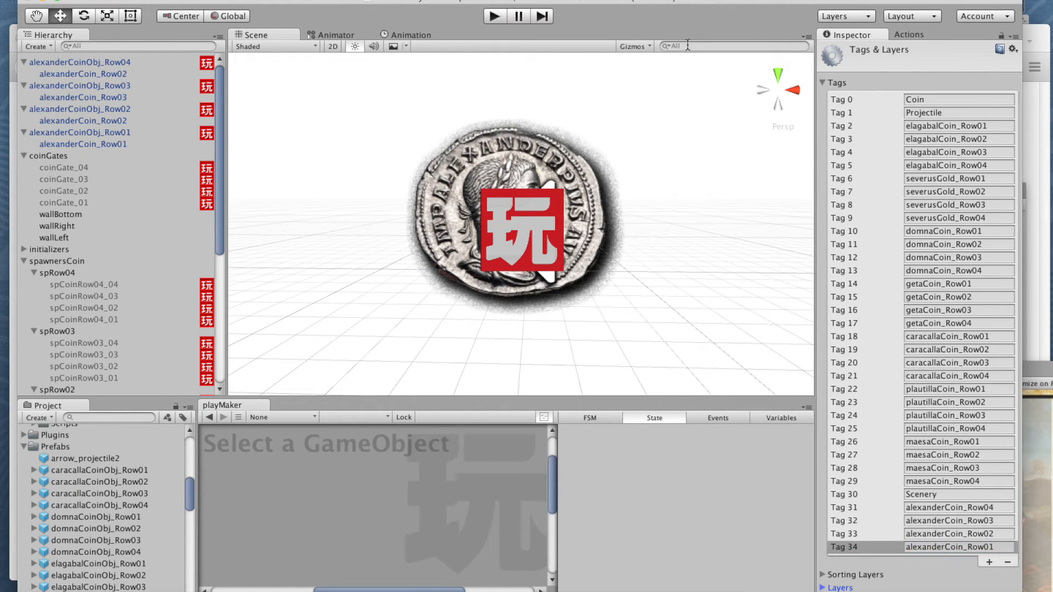
Step: Assign the tags alexanderCoin_Row04 and alexanderCoin_Row03 to alexanderCoinObj_Row04 and alexanderCoinObj_Row03 respectively
click(94, 63)
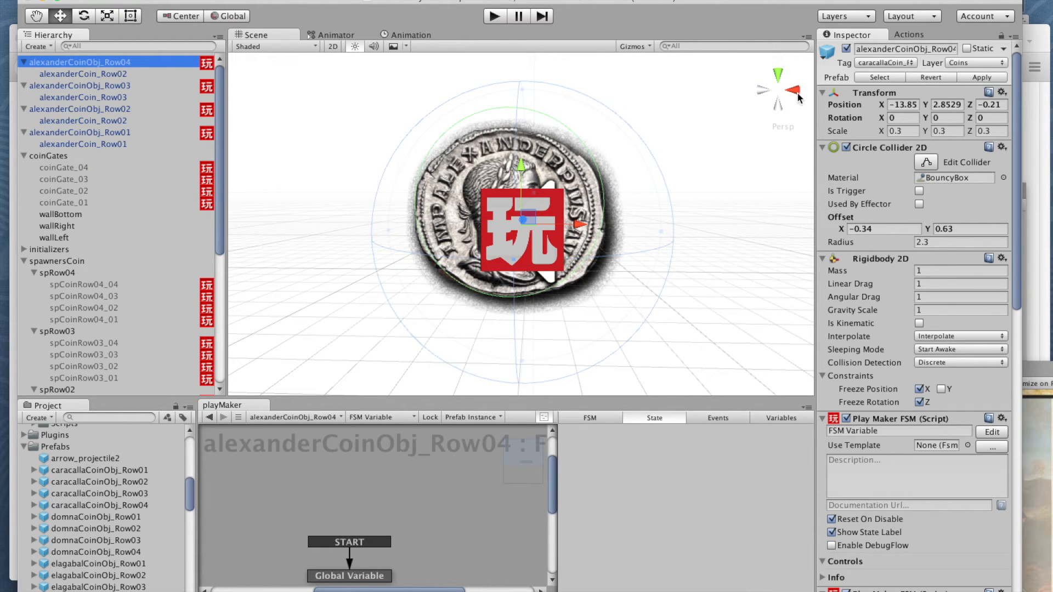
click(890, 63)
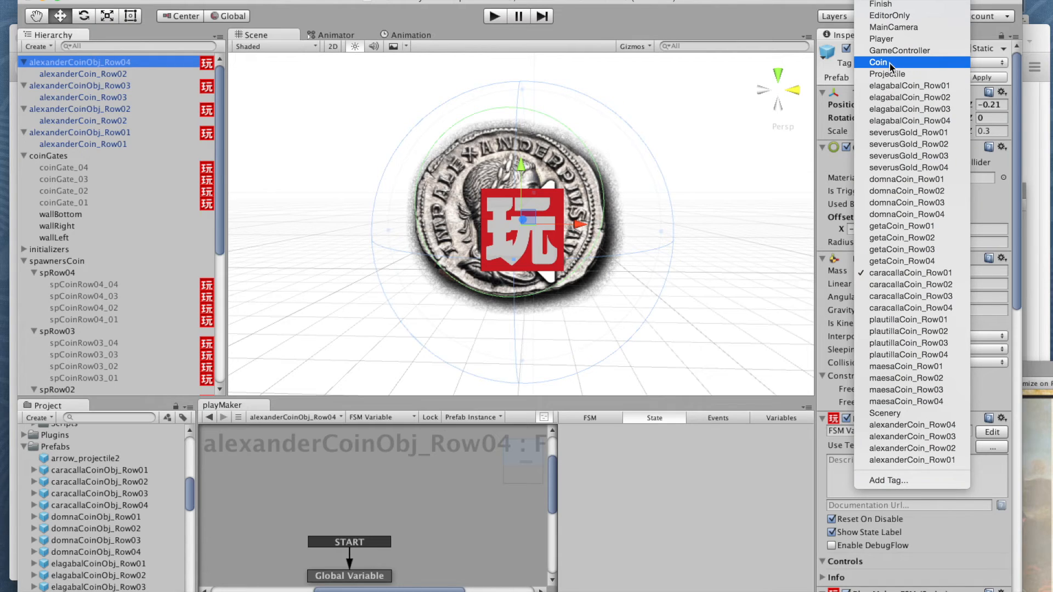
click(907, 428)
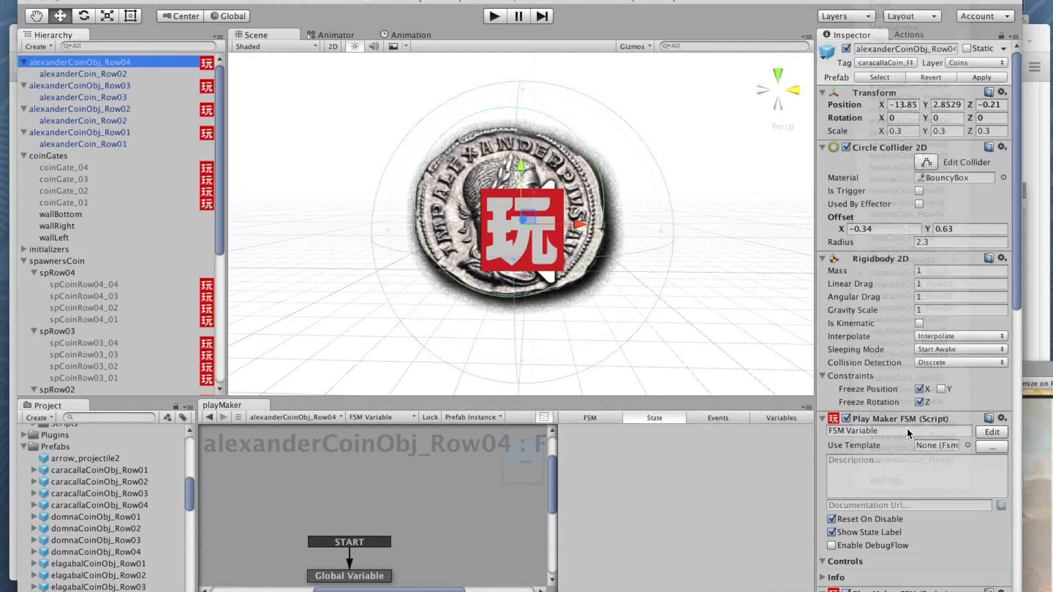
click(124, 87)
click(889, 63)
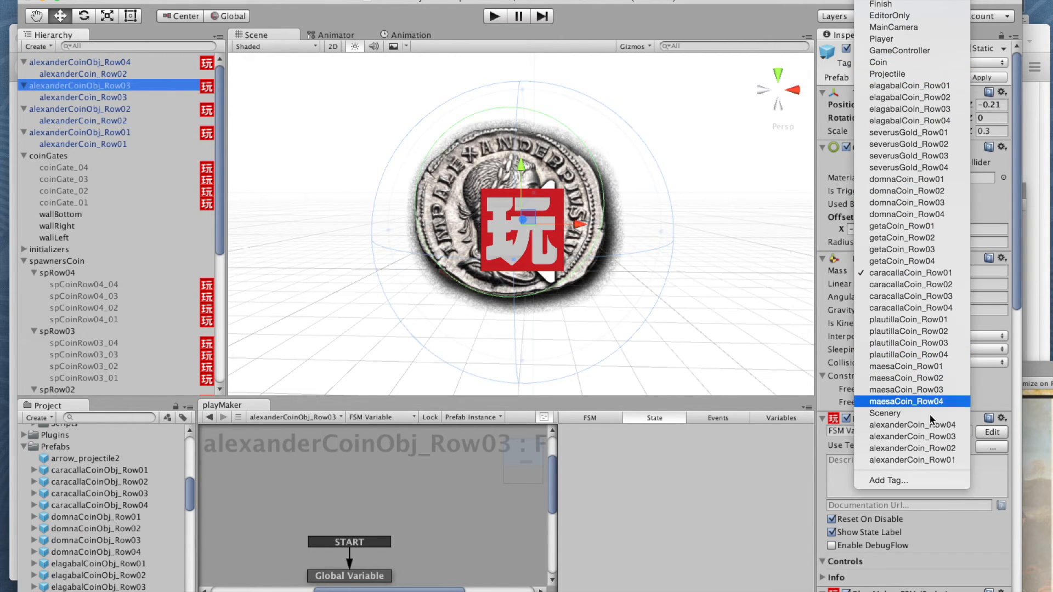
click(921, 437)
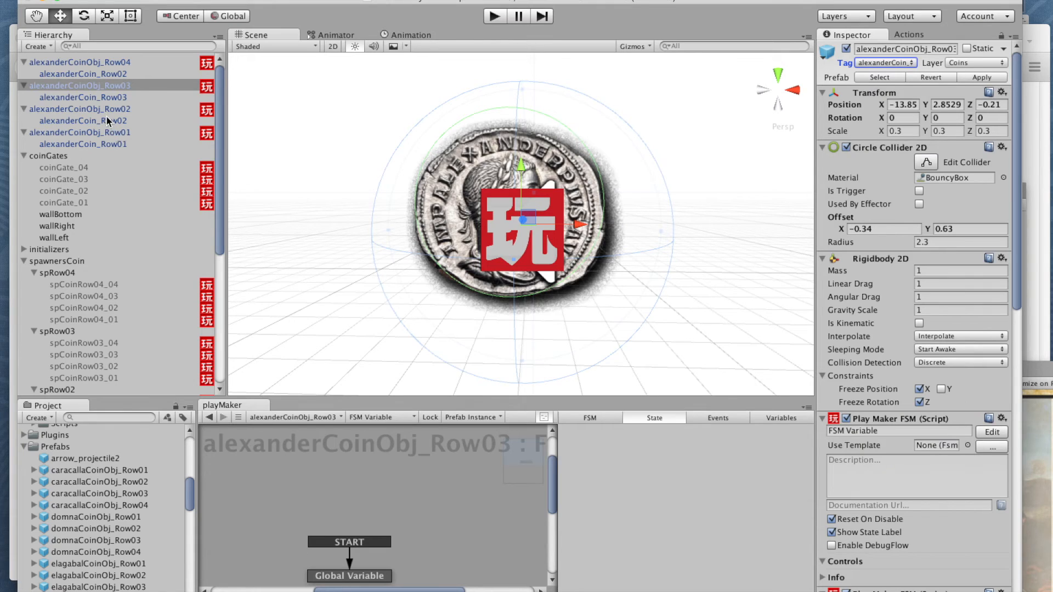
Step: Assign the tags alexanderCoin_Row02 and alexanderCoin_Row01 to alexanderCoinObj_Row02 and alexanderCoinObj_Row01 respectively
click(132, 109)
click(887, 63)
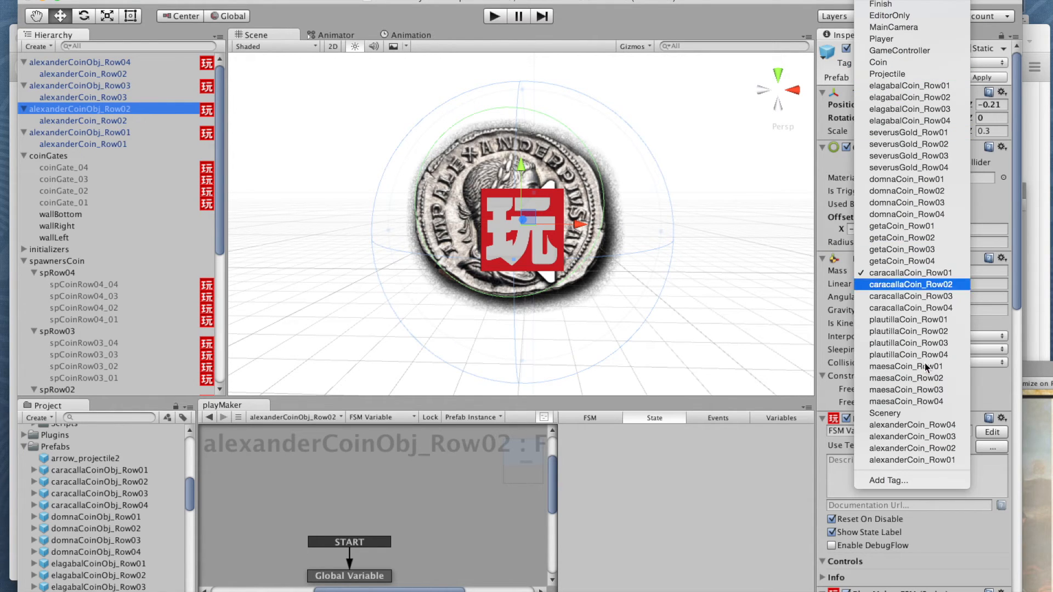
click(919, 449)
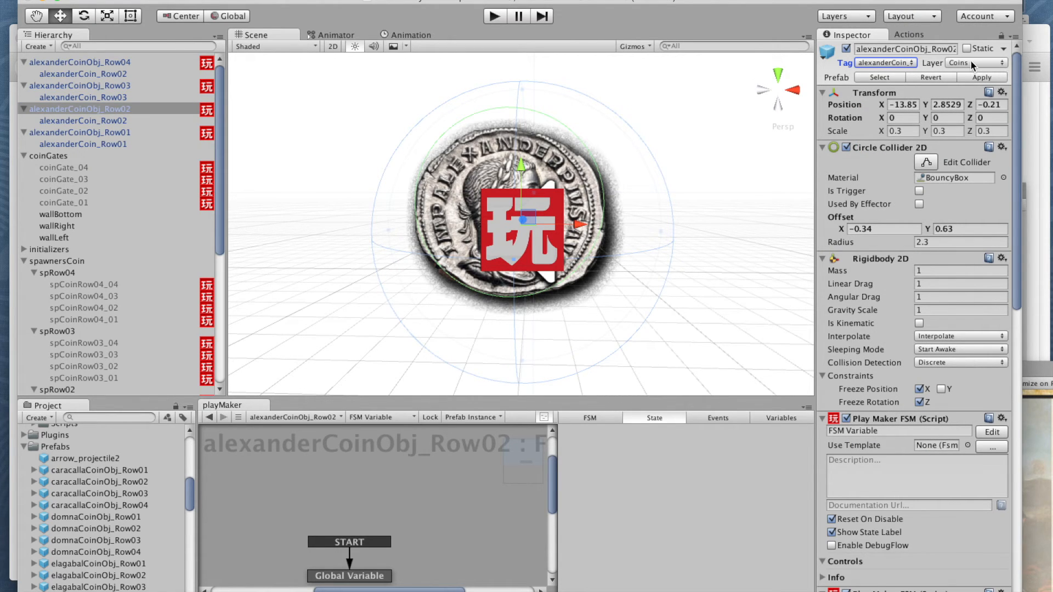
click(888, 63)
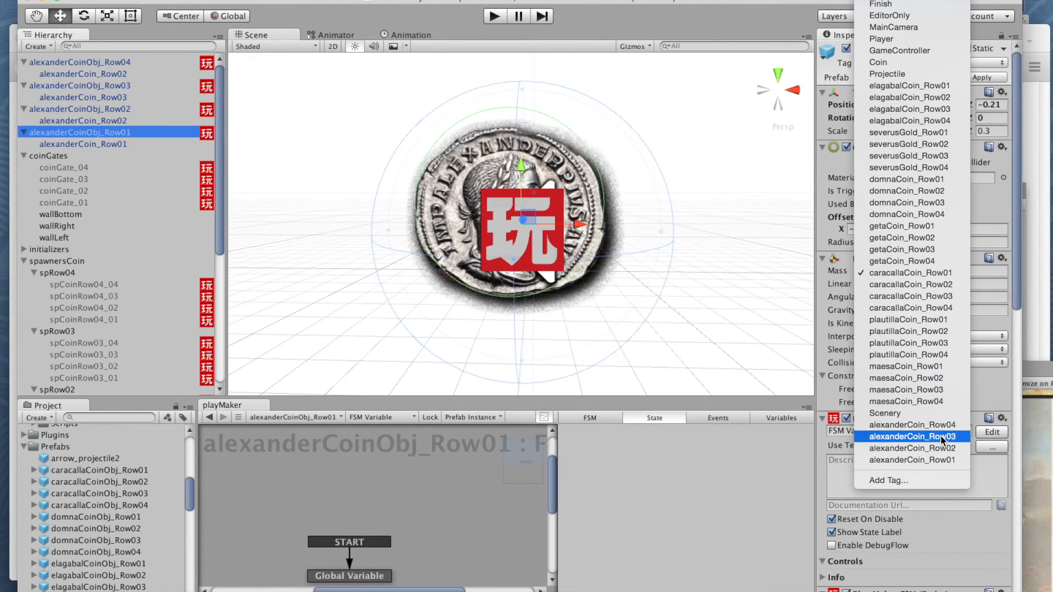
click(937, 460)
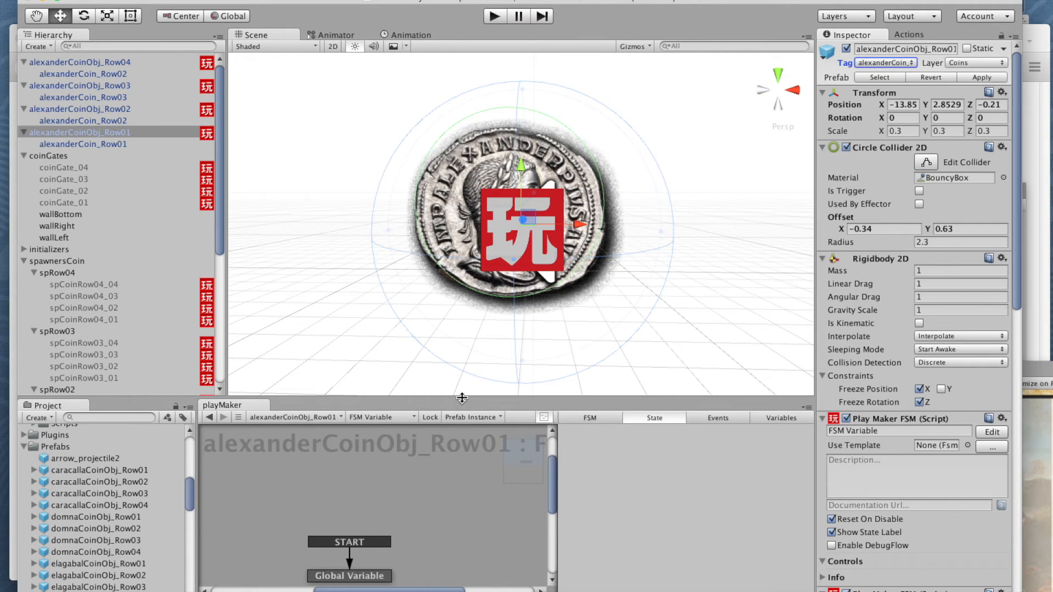
Step: Add a PlayMaker global float variable named alexanderCoin_Row01
drag(459, 397, 465, 283)
click(342, 462)
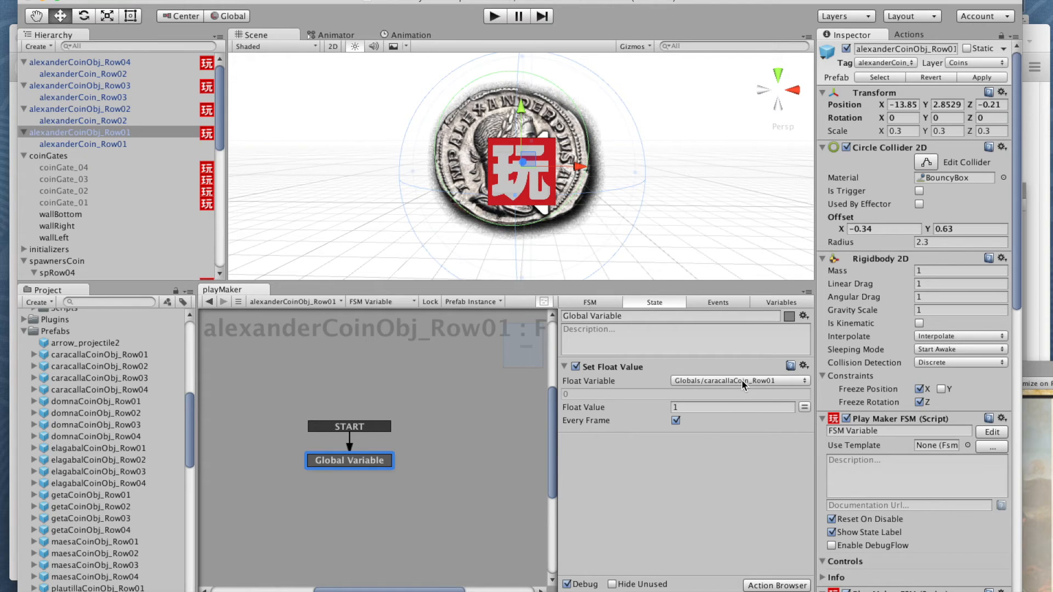
click(790, 304)
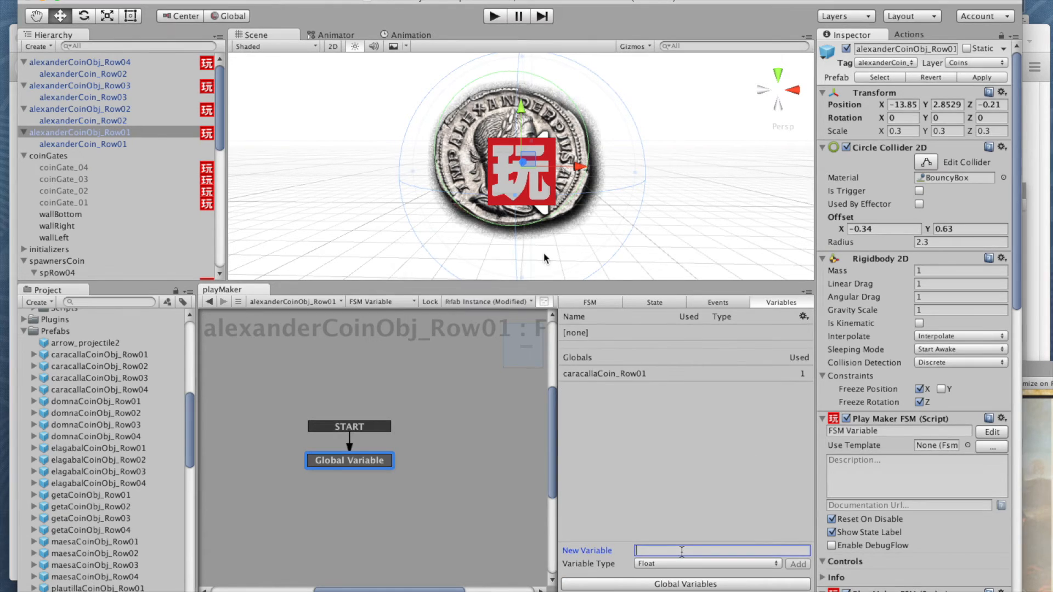
click(685, 584)
click(236, 501)
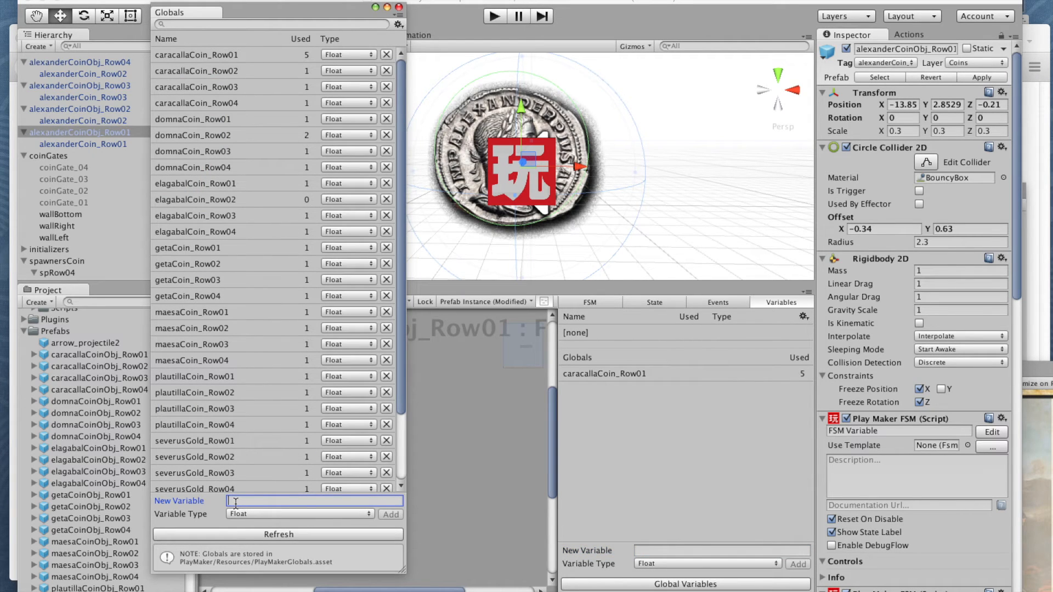
text(alexanderCoin_Row01)
click(390, 514)
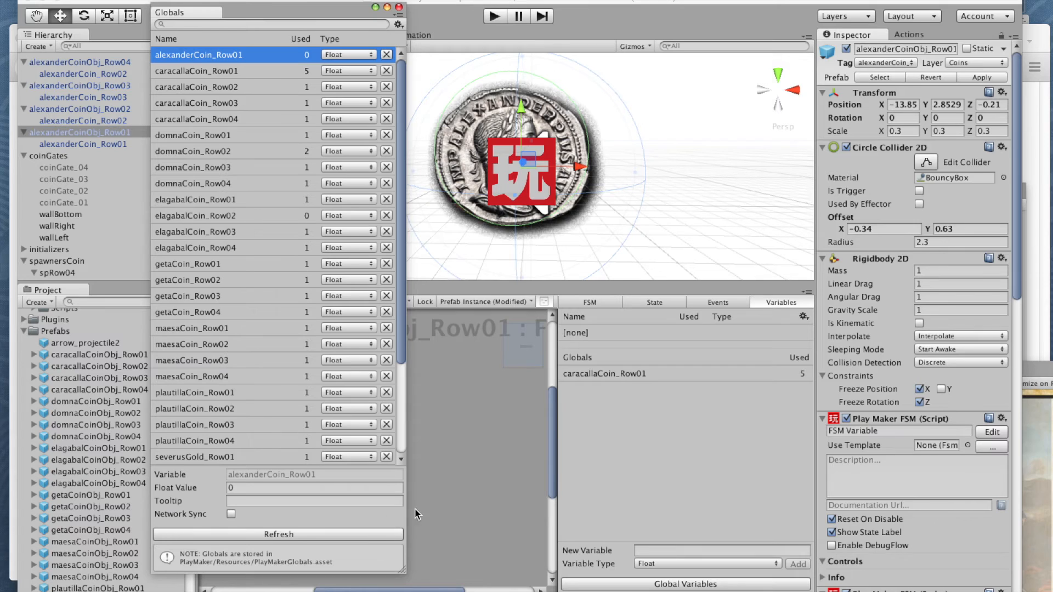
click(399, 7)
Step: Add a second global float variable named alexanderCoin_Row02
click(745, 585)
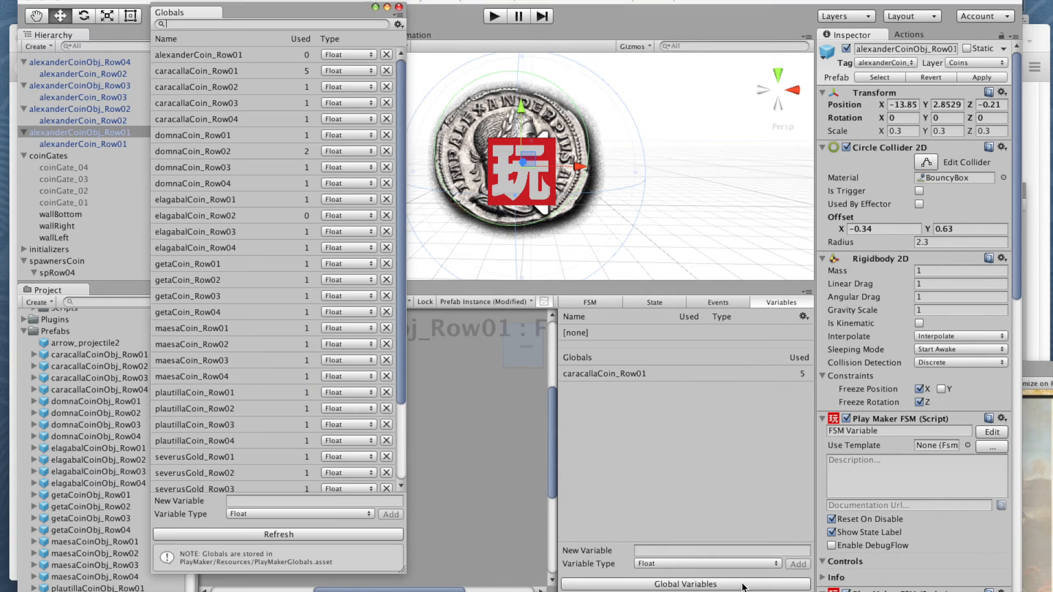
click(283, 500)
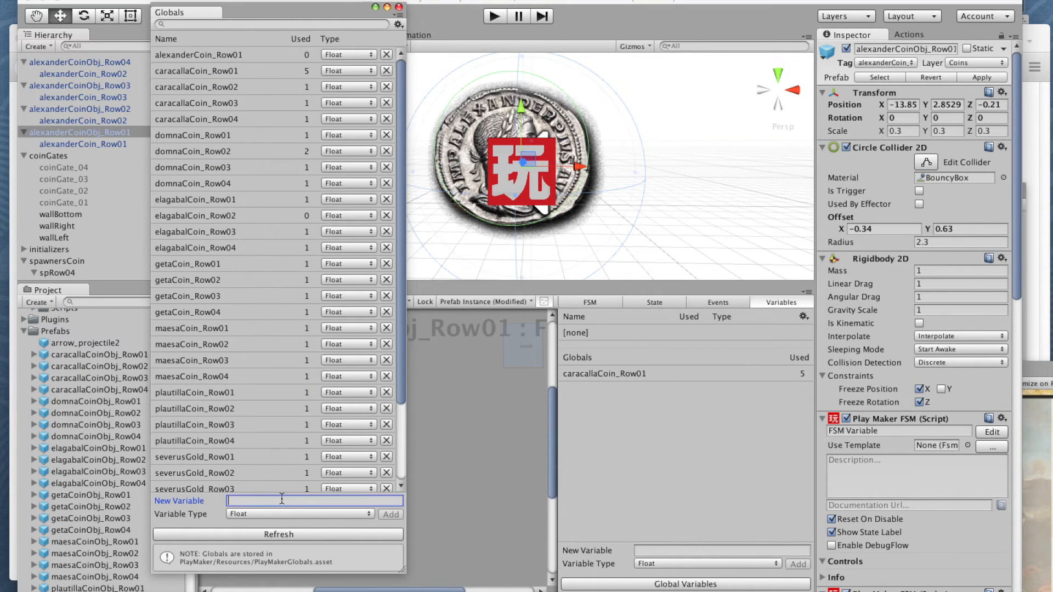
text(alexanderCoin_Row01)
key(BackSpace)
text(2)
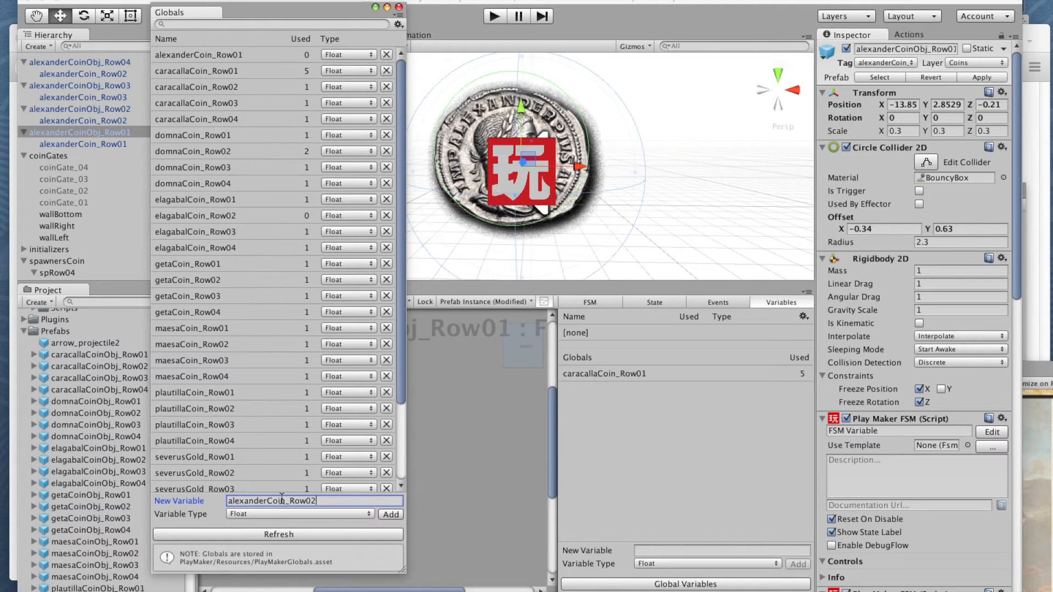
click(390, 513)
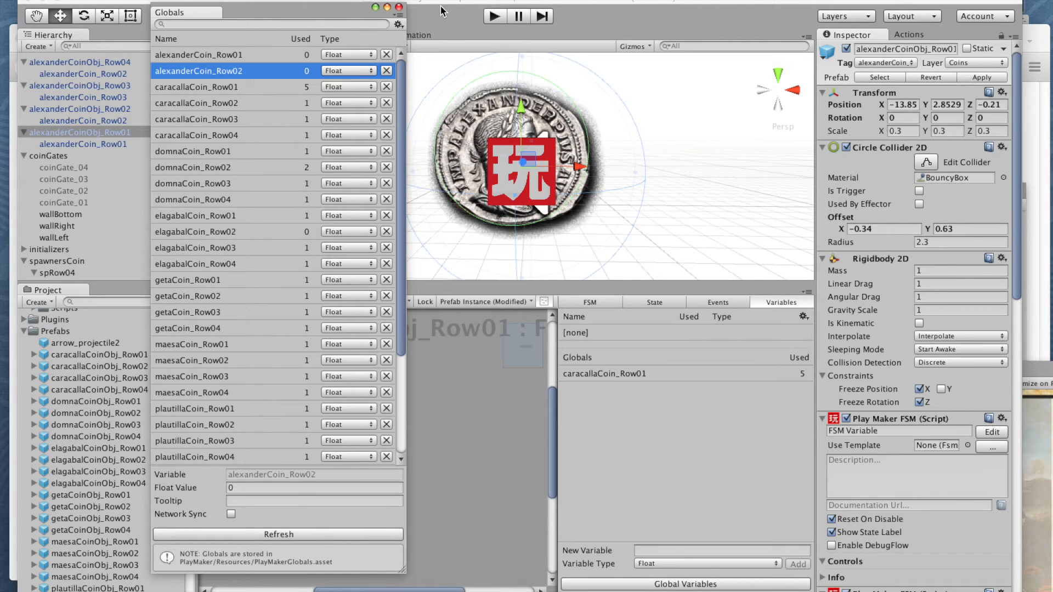
click(399, 7)
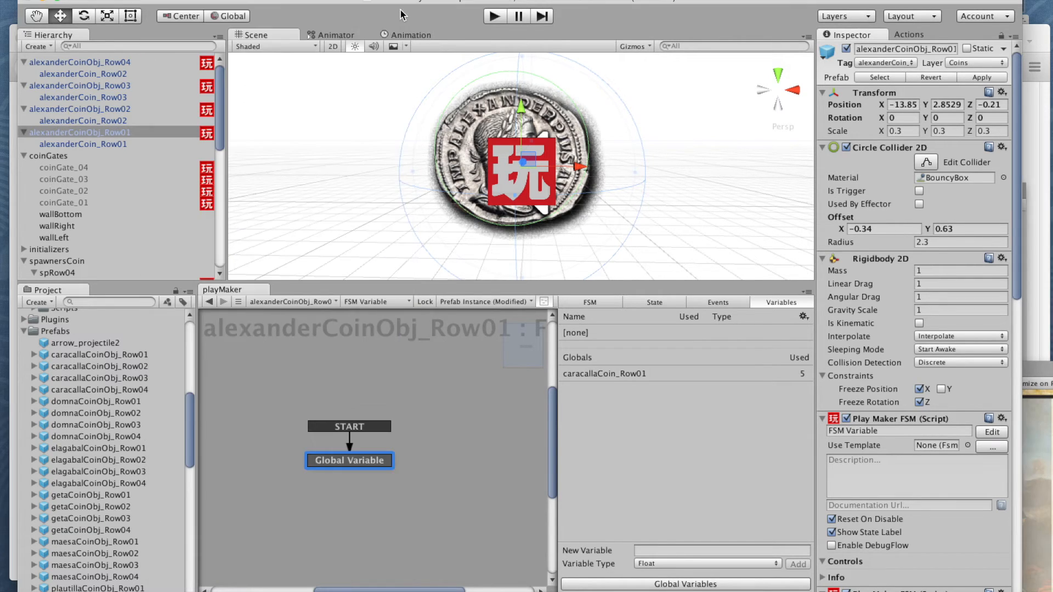
Step: Add a third global float variable named alexanderCoin_Row03
click(686, 585)
click(262, 499)
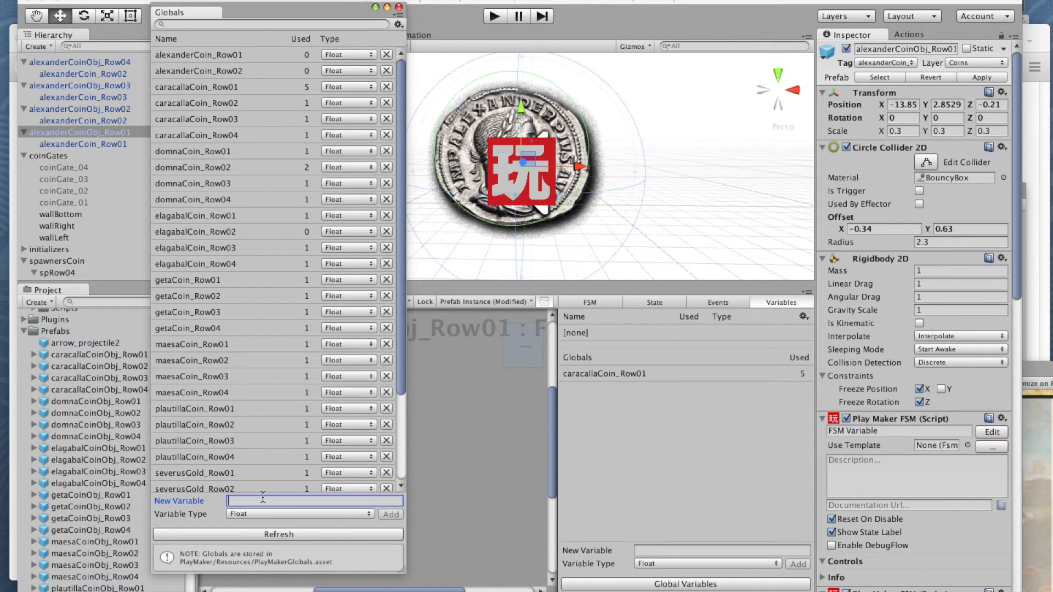
text(alexanderCoin_Row01)
key(BackSpace)
text(3)
click(387, 516)
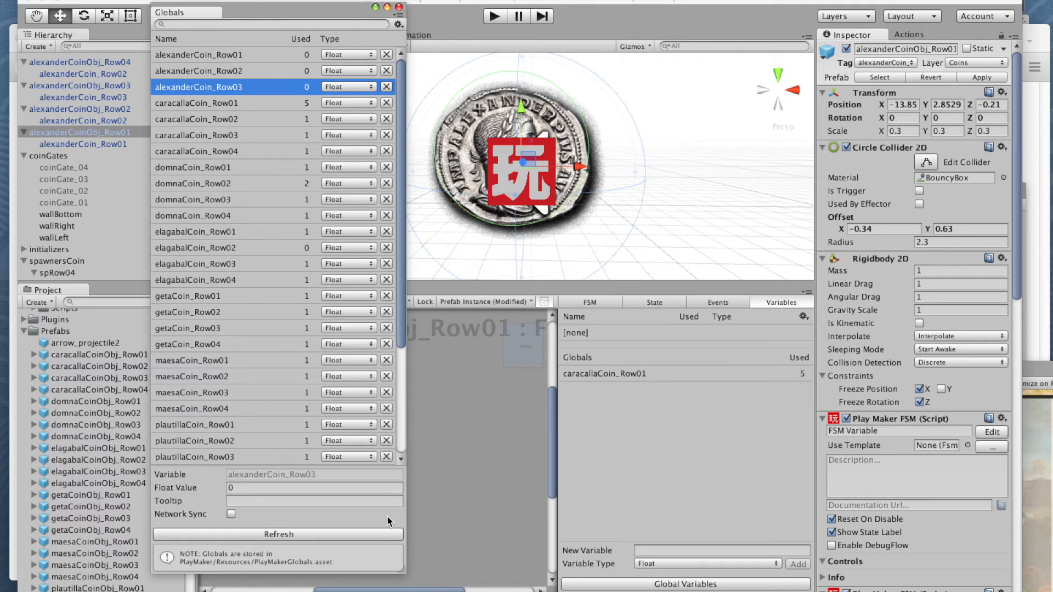
click(399, 7)
Step: Add a fourth global float variable named alexanderCoin_Row04
click(735, 584)
click(302, 501)
text(alexanderCoin_Row01)
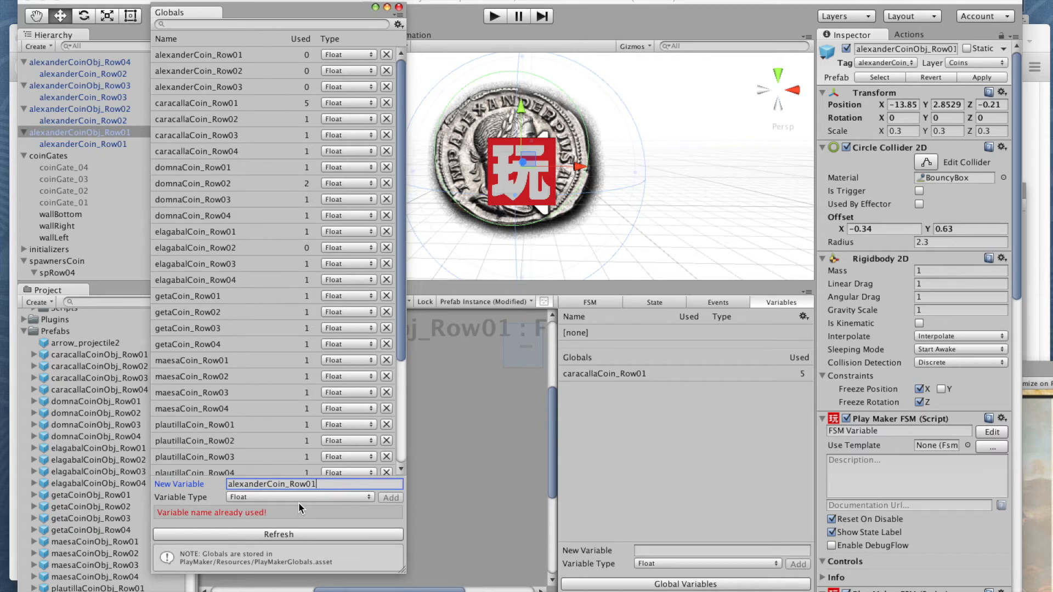
key(BackSpace)
text(4)
click(390, 498)
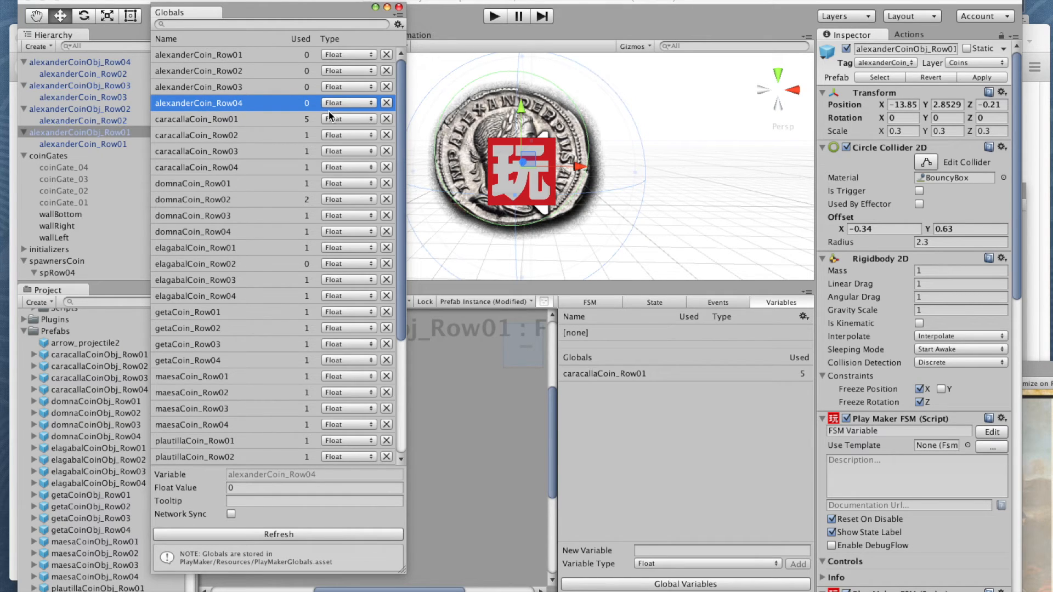
click(399, 6)
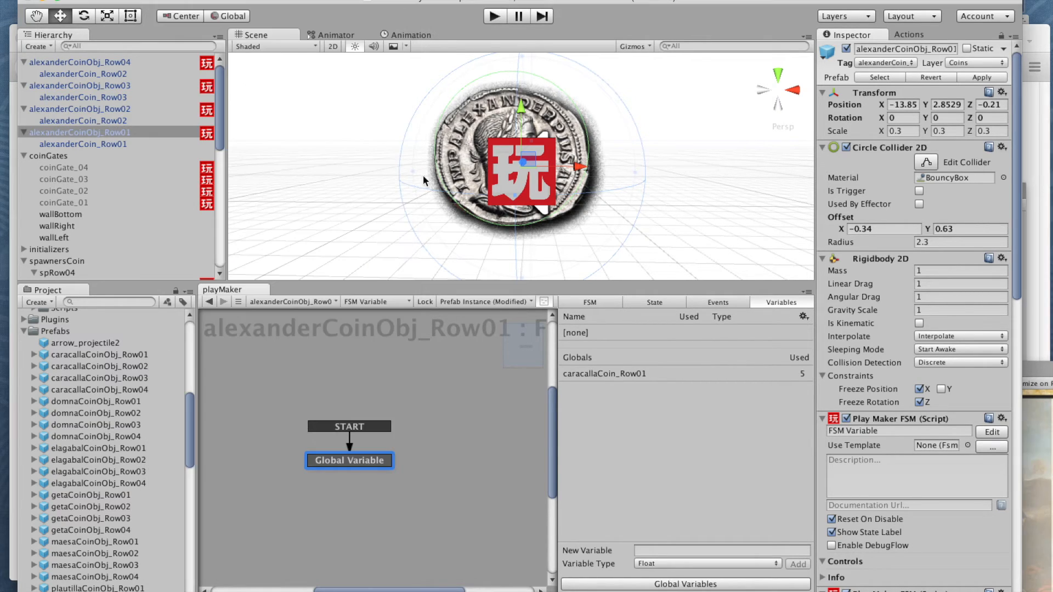
Step: In alexanderCoinObj_Row01's Global Variable state, set the Set Float Value action's float variable to the global alexanderCoin_Row01
click(130, 133)
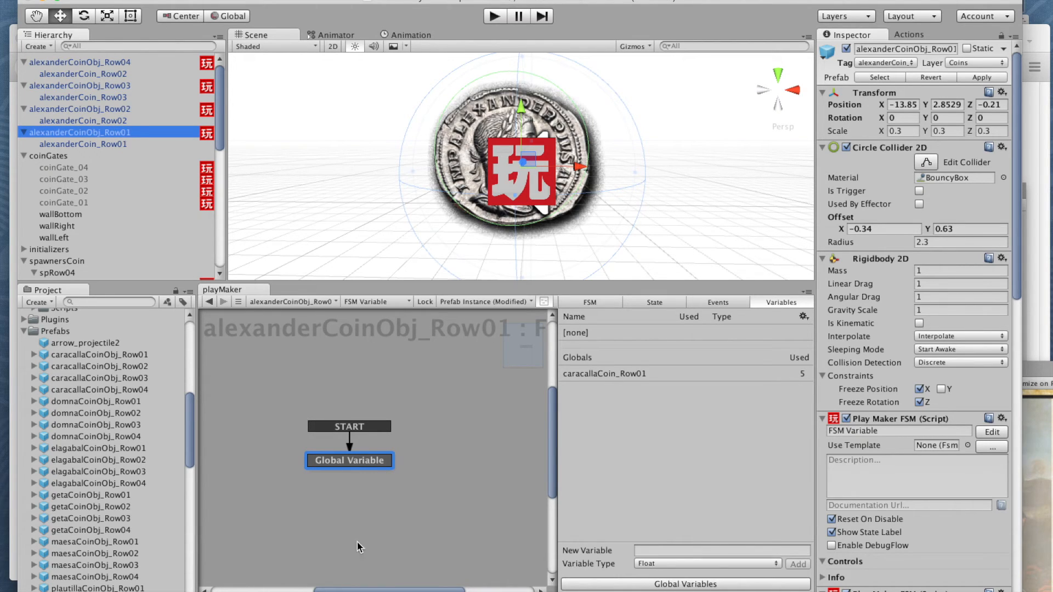
click(343, 465)
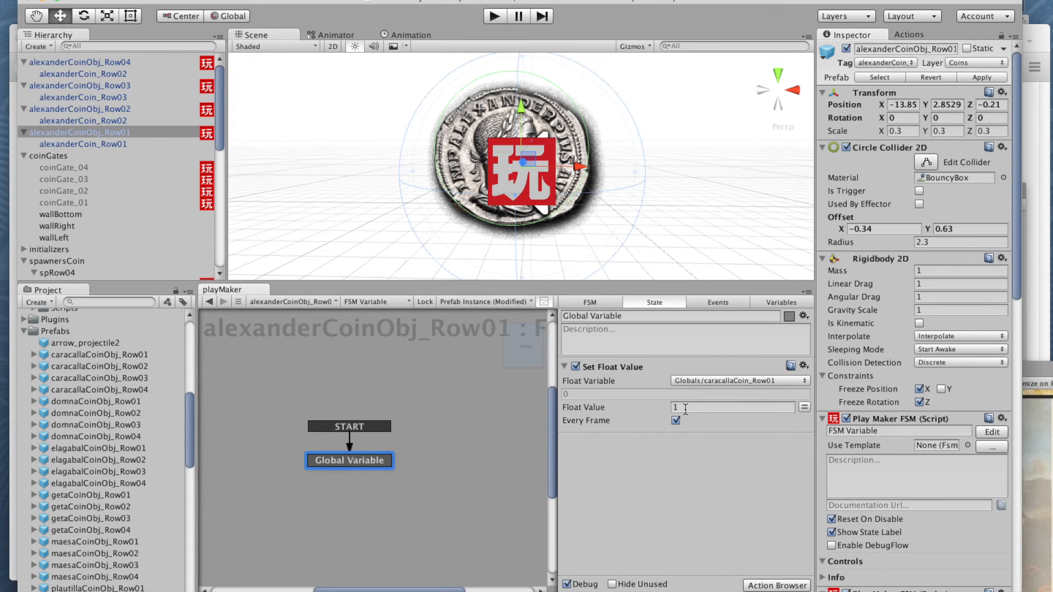
click(734, 381)
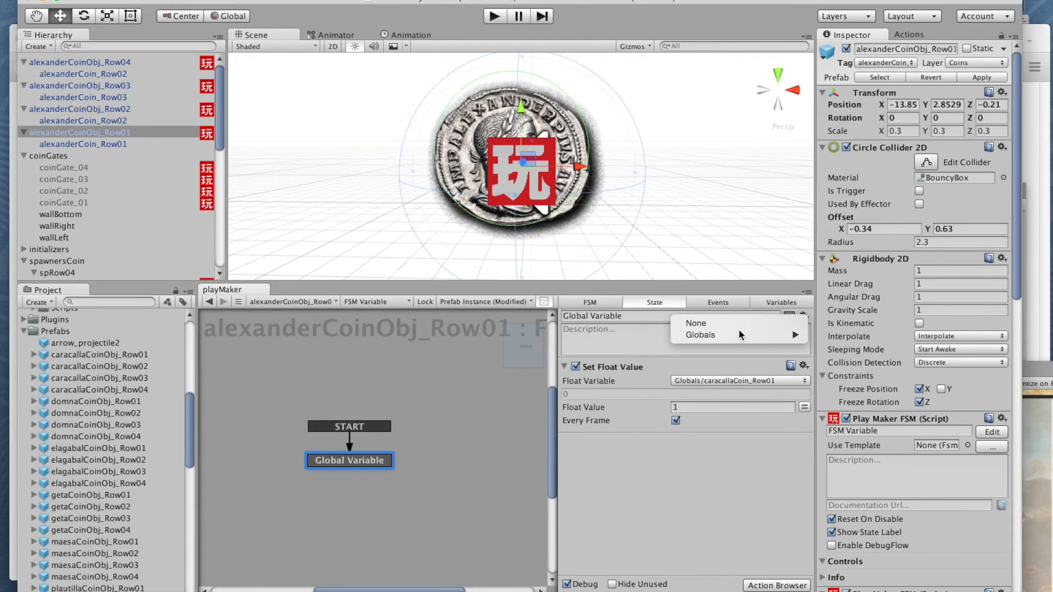
mouse_move(738, 334)
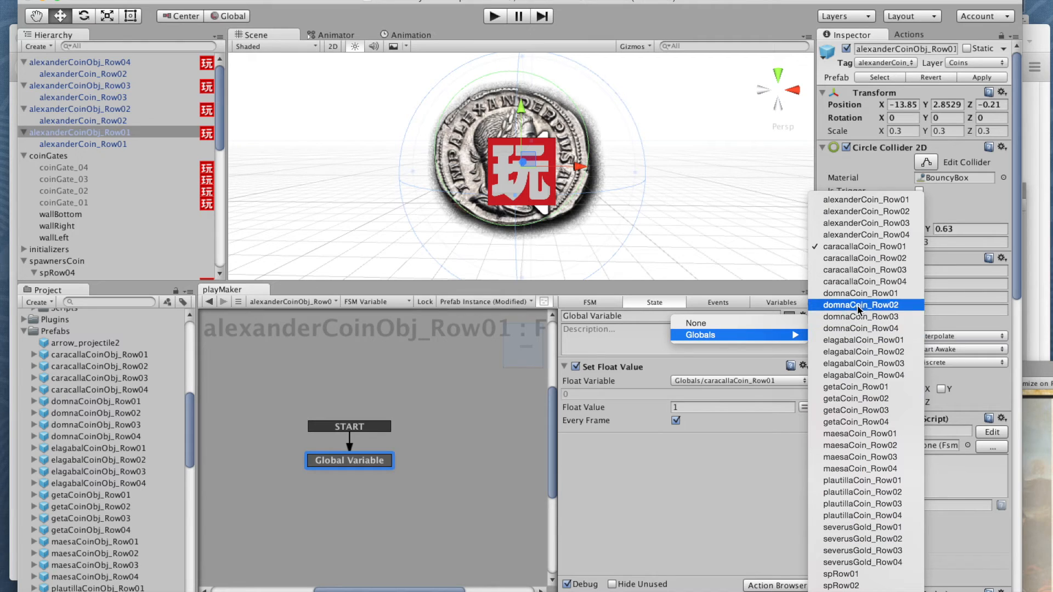
click(849, 201)
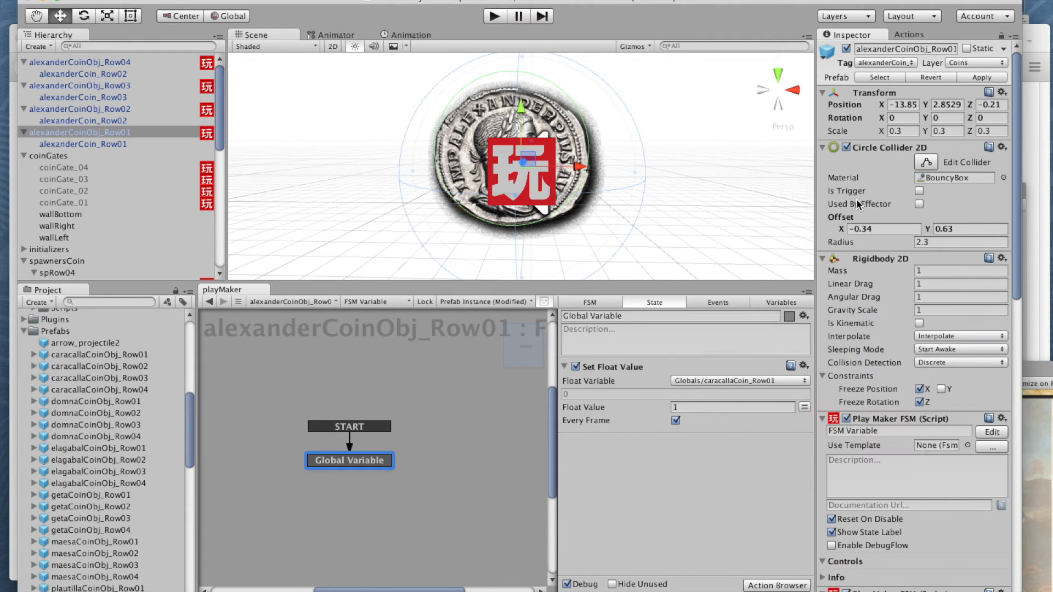
Step: In alexanderCoinObj_Row02's Global Variable state, set the Set Float Value action's float variable to the global alexanderCoin_Row03
click(97, 110)
click(340, 466)
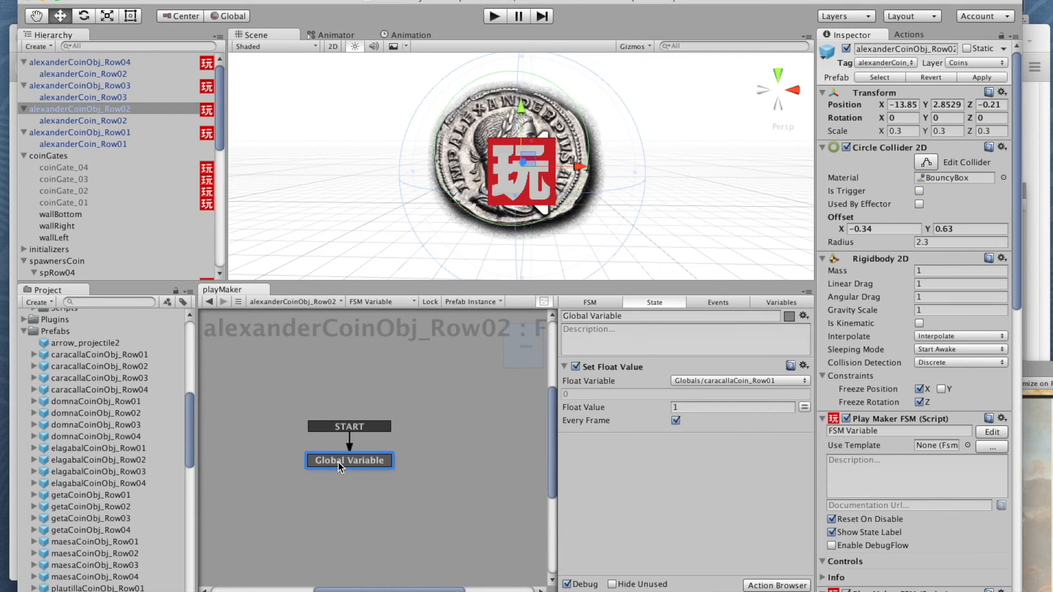
click(695, 381)
mouse_move(700, 335)
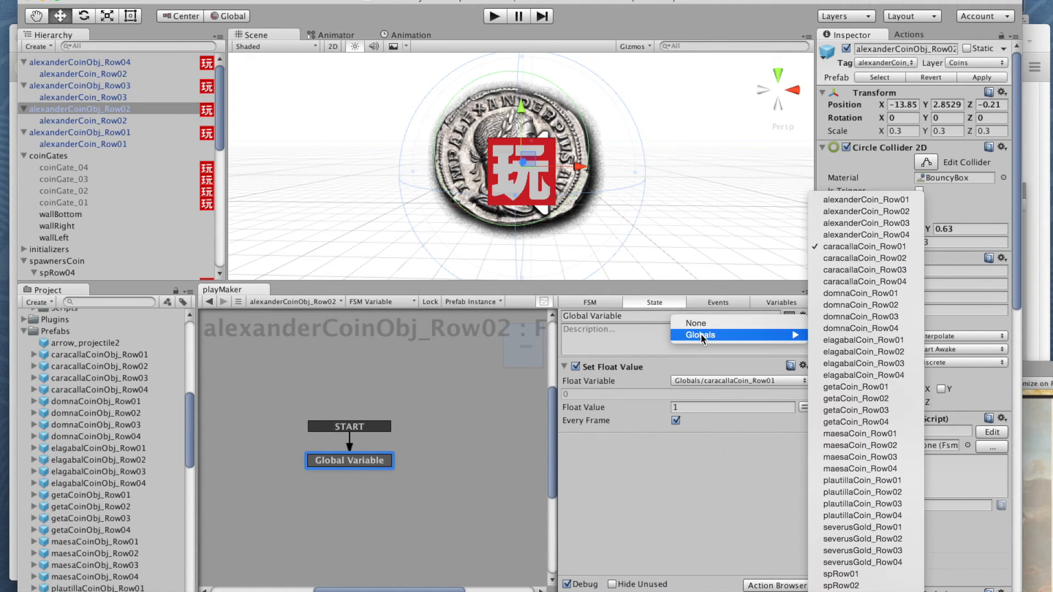
click(834, 223)
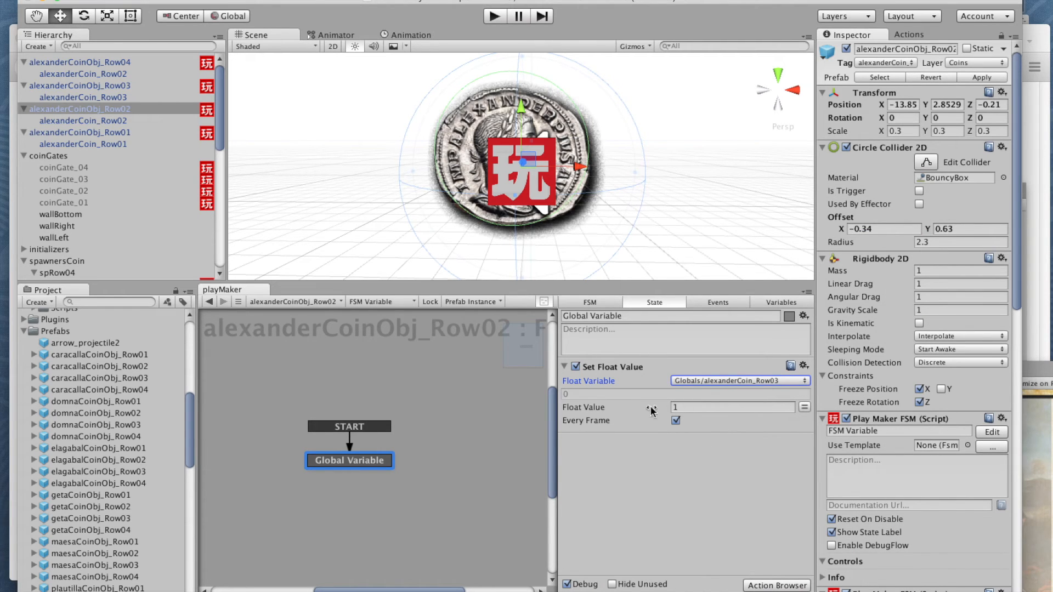
Step: In alexanderCoinObj_Row03's Global Variable state, set the Set Float Value action's float variable to the global alexanderCoin_Row03
click(84, 85)
click(377, 465)
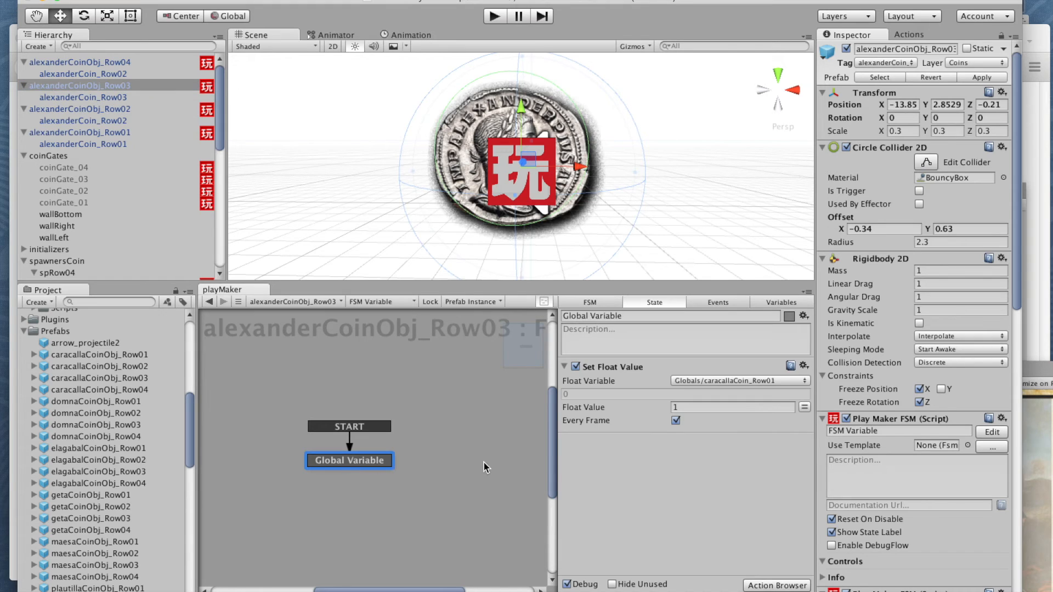
click(732, 381)
mouse_move(692, 335)
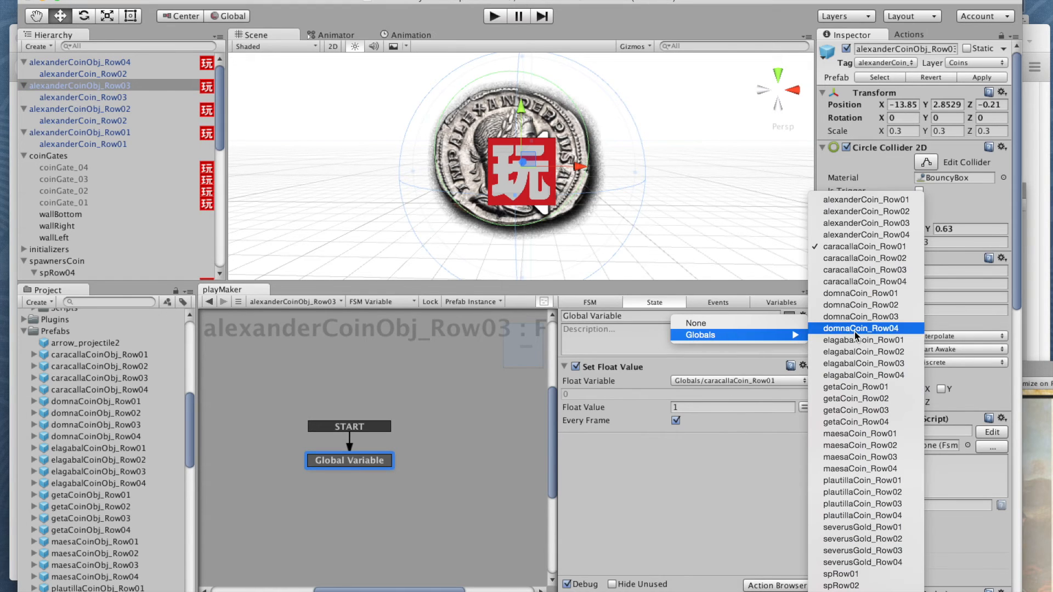
click(848, 224)
Step: In alexanderCoinObj_Row04's Global Variable state, set the Set Float Value action's float variable to the global alexanderCoin_Row04
click(113, 62)
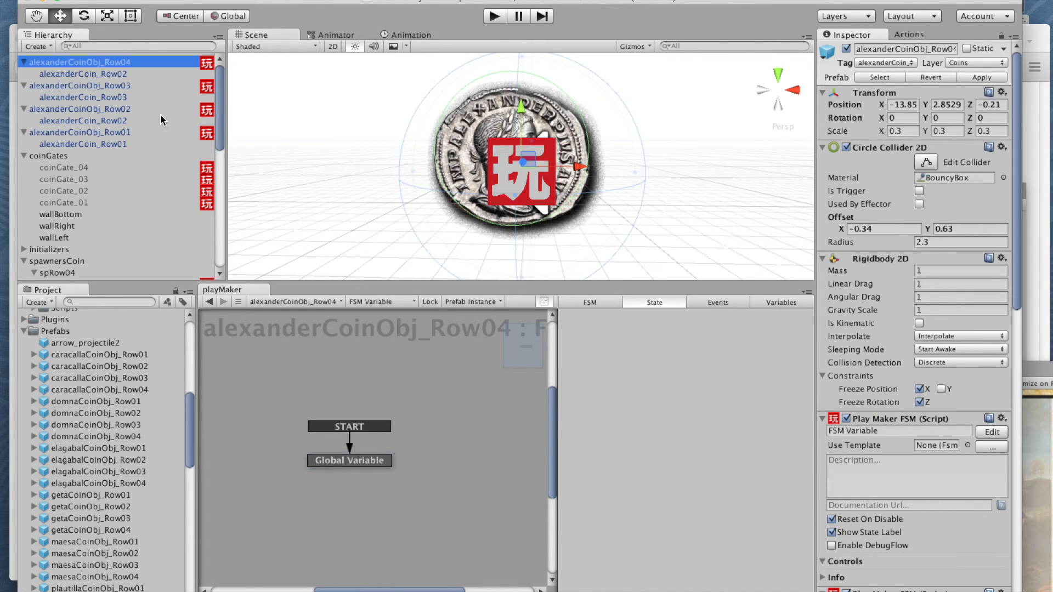
click(354, 464)
click(768, 381)
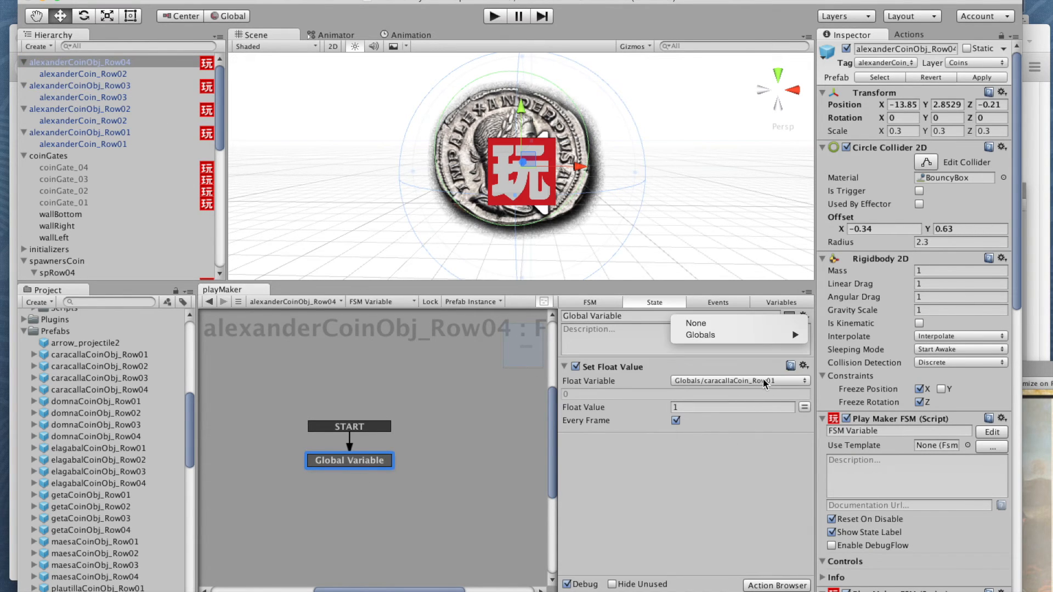
mouse_move(790, 341)
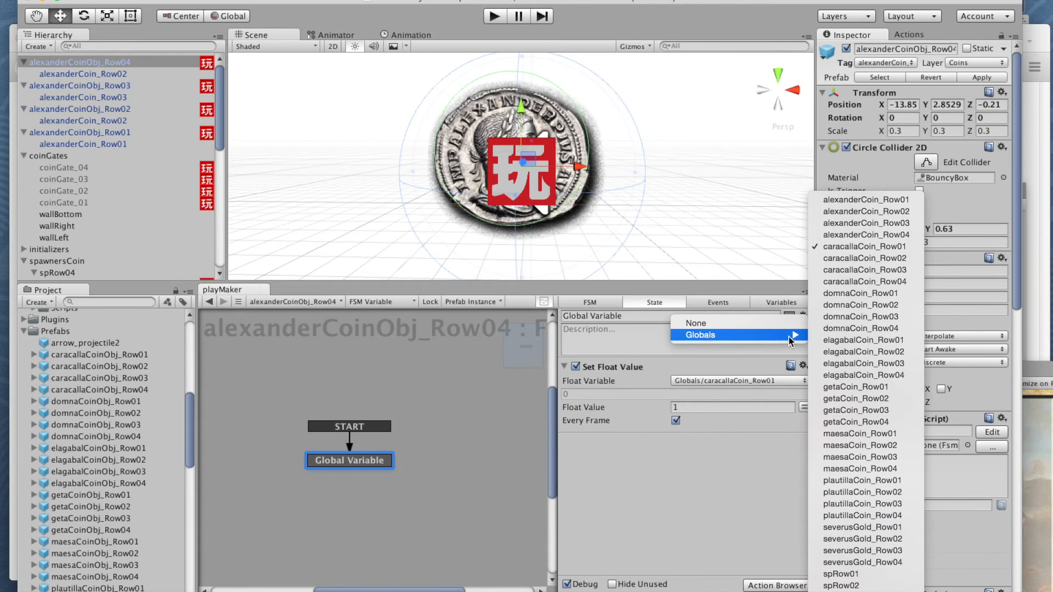
click(848, 235)
Step: Review the actions of the Idle and Projectile Collides states in alexanderCoinObj_Row04's FSM Projectile Collision
click(371, 302)
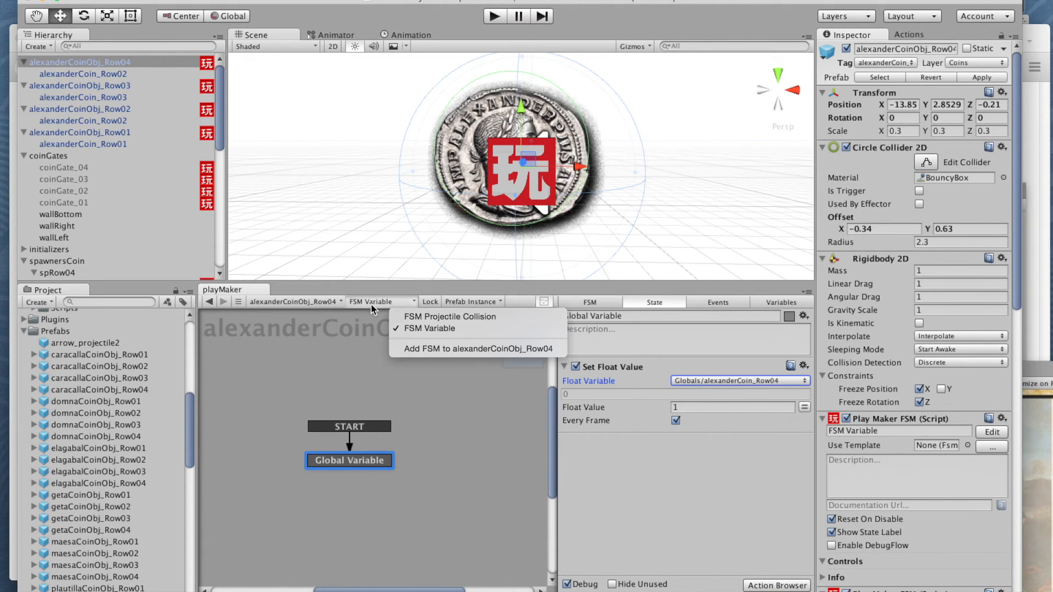
click(473, 318)
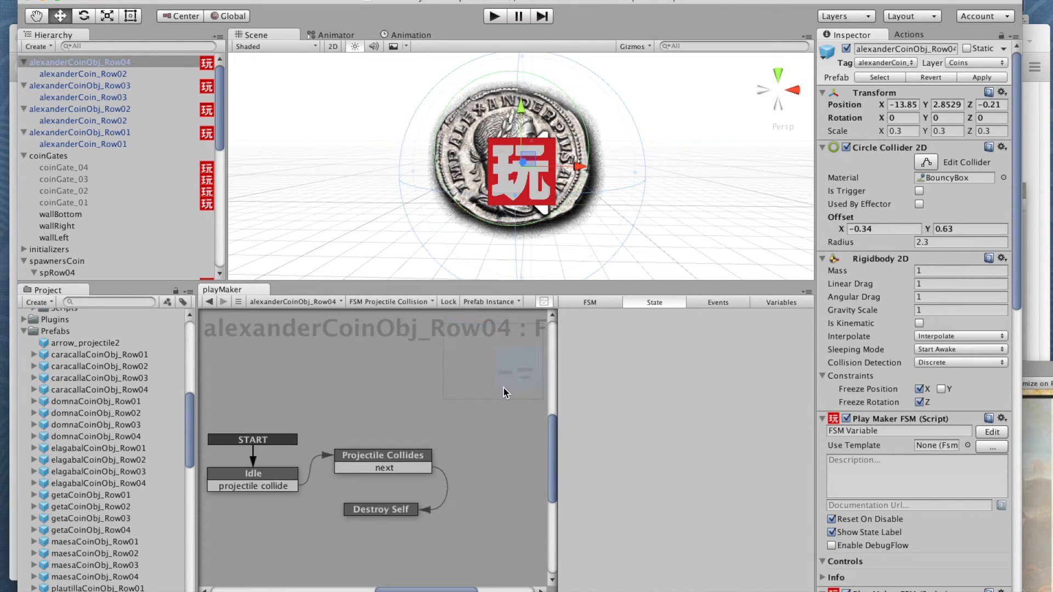
click(253, 480)
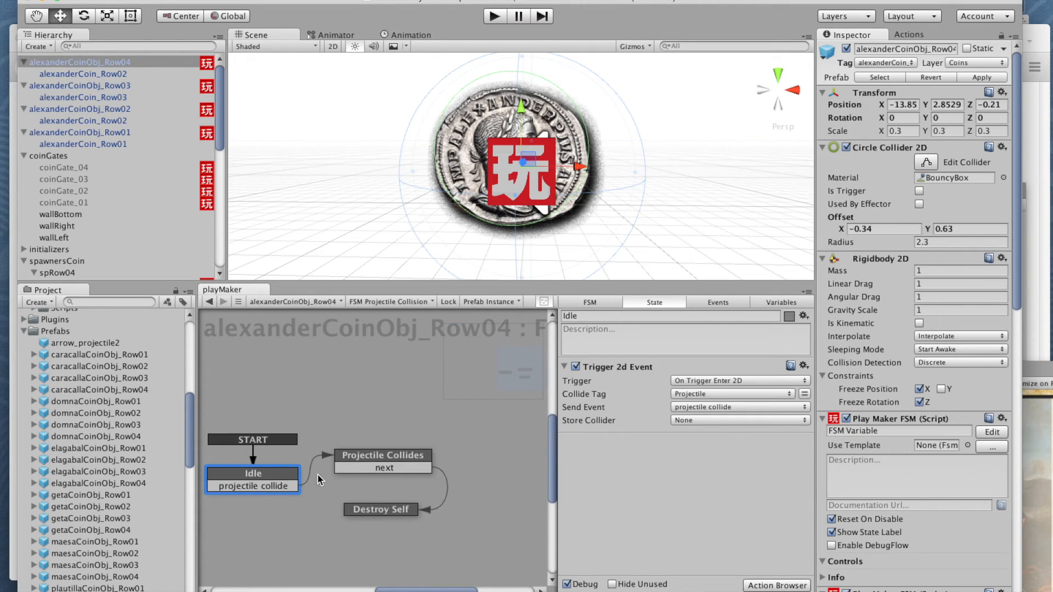
click(376, 456)
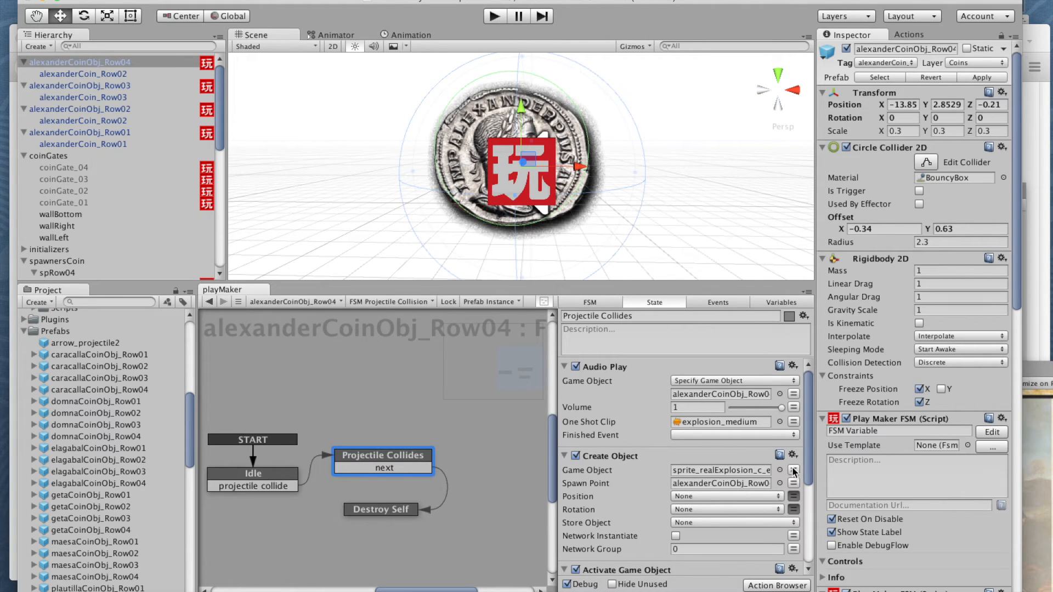
drag(806, 440, 809, 509)
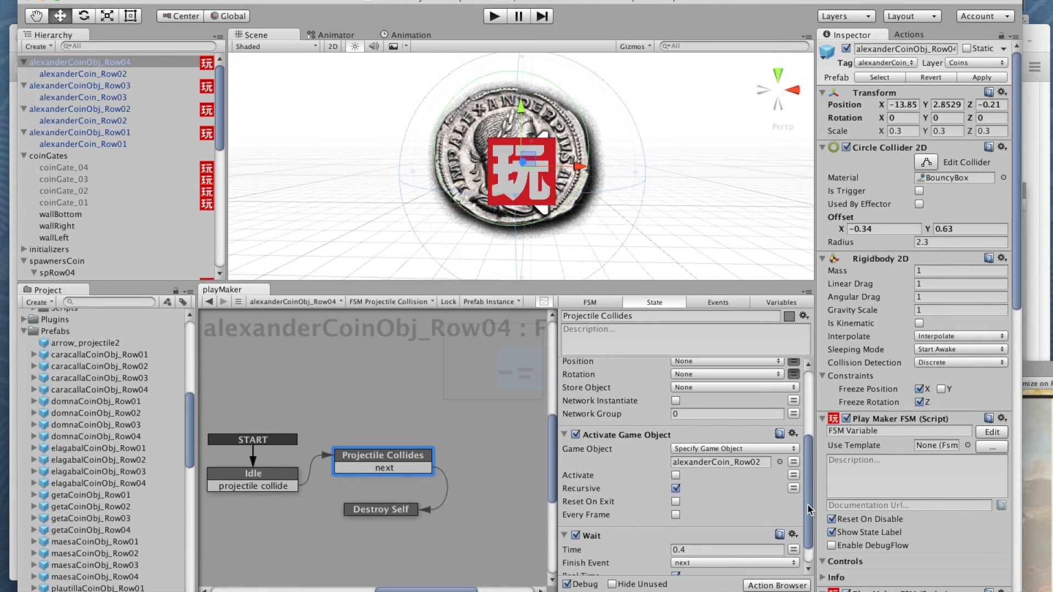
scroll(809, 477, up, 5)
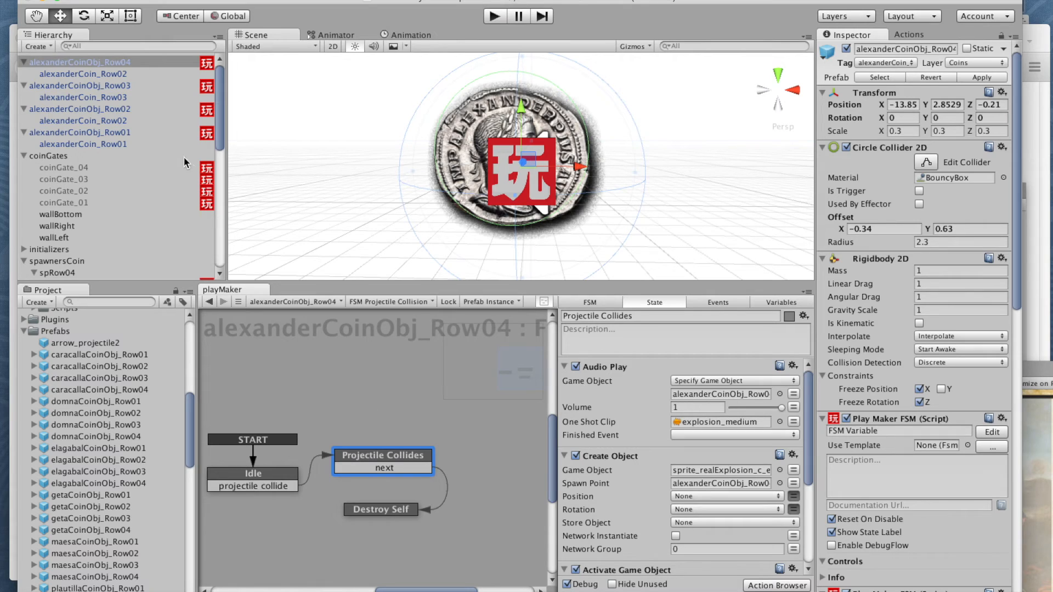
Step: Collapse the four Alexander coin objects in the hierarchy and save alexanderCoinObj_Row01 as a prefab in the Prefabs folder
click(23, 134)
click(23, 109)
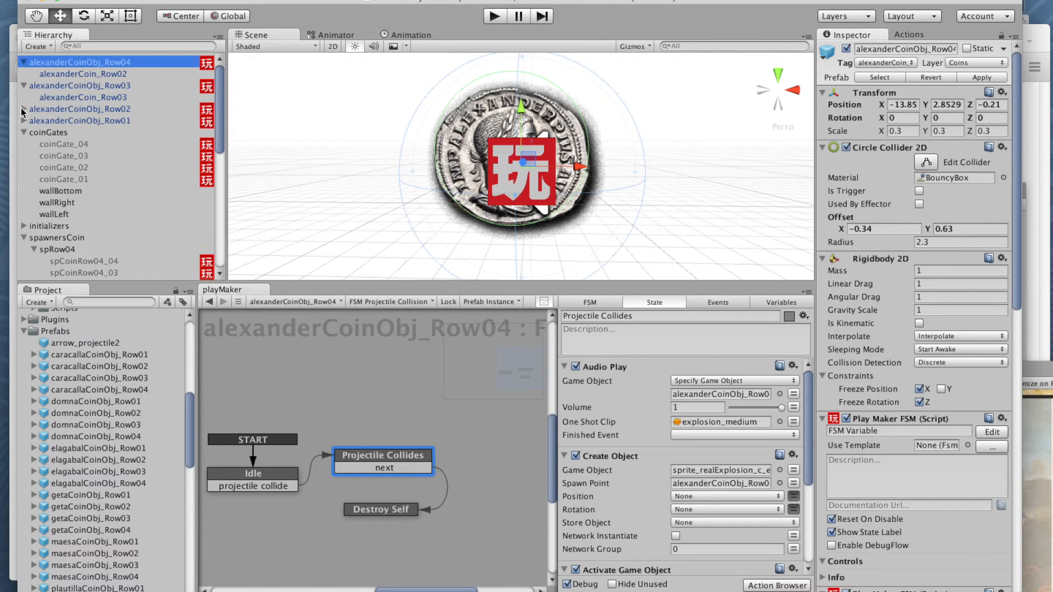
click(24, 86)
click(24, 62)
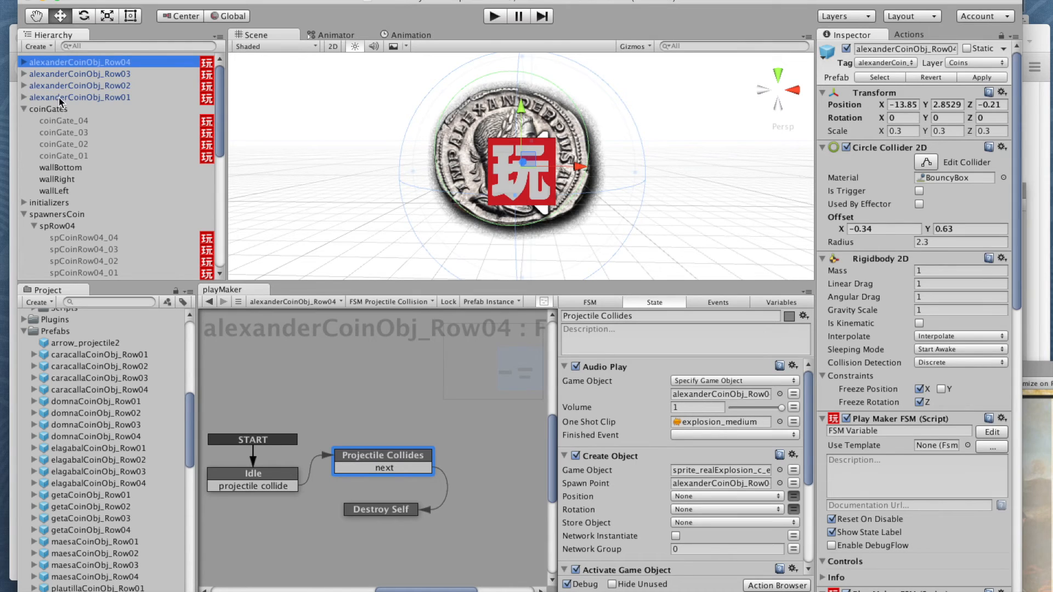
drag(61, 101, 60, 332)
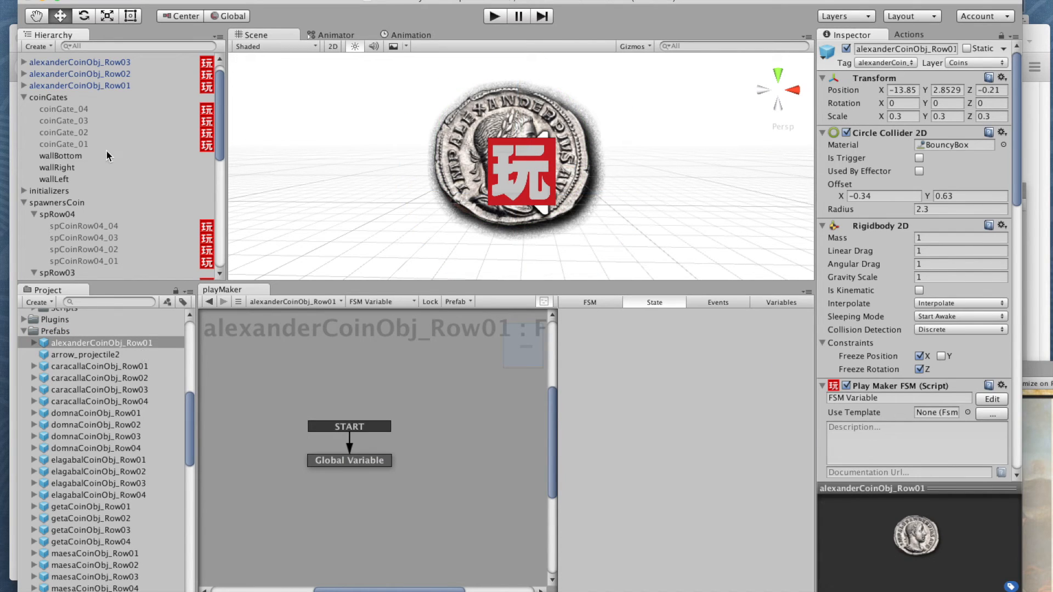
Step: Save alexanderCoinObj_Row02, alexanderCoinObj_Row03 and alexanderCoinObj_Row04 from the hierarchy as prefabs in the Prefabs folder
drag(91, 76, 87, 332)
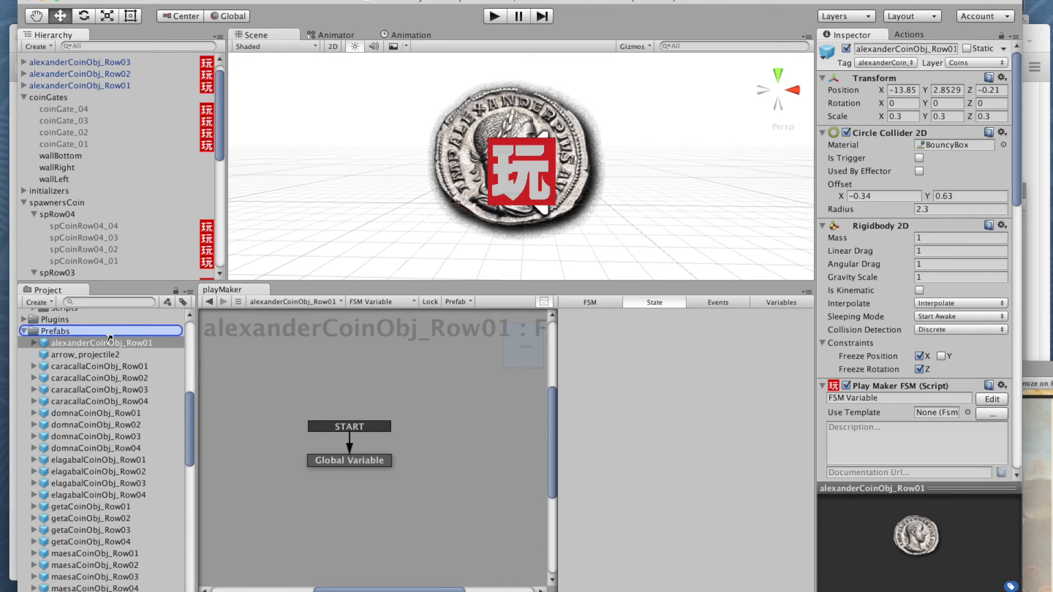
scroll(219, 150, up, 1)
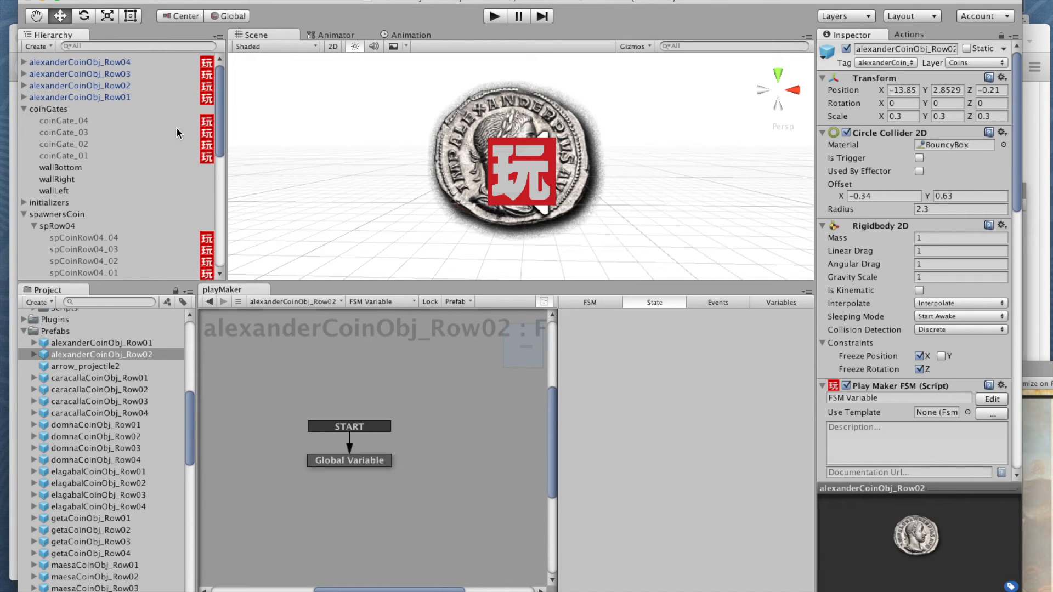
drag(116, 76, 69, 344)
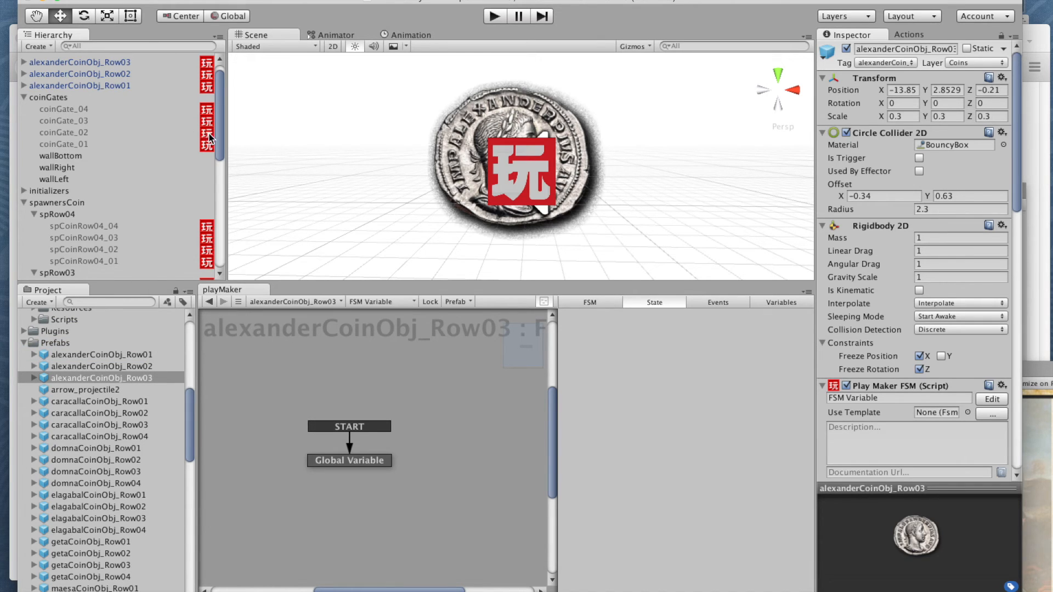
scroll(217, 137, up, 1)
drag(115, 60, 74, 345)
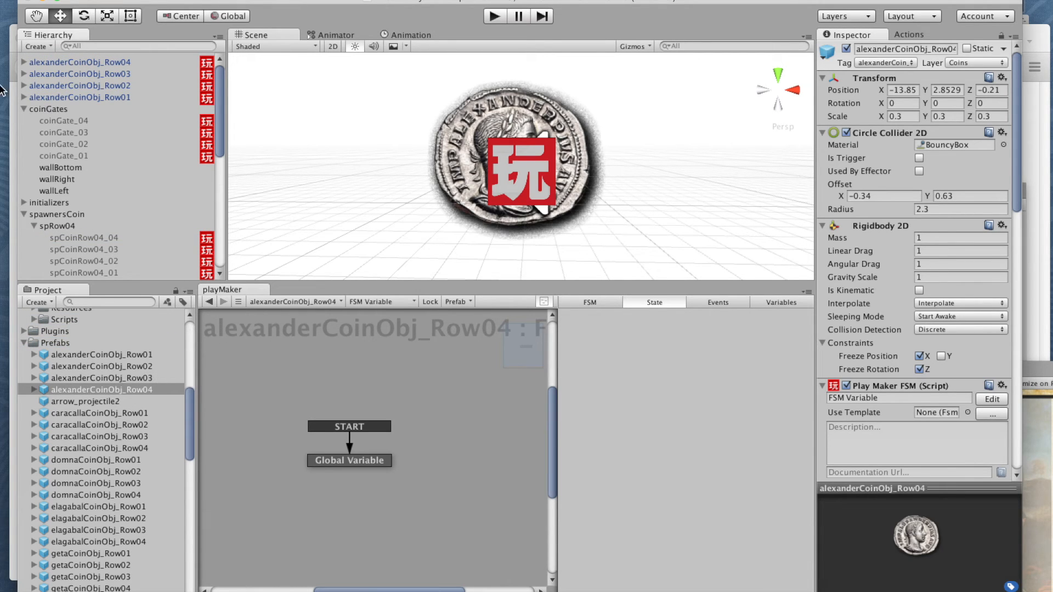
Step: Delete the four alexanderCoinObj row objects from the scene hierarchy, keeping their prefabs
click(56, 62)
shift+click(86, 97)
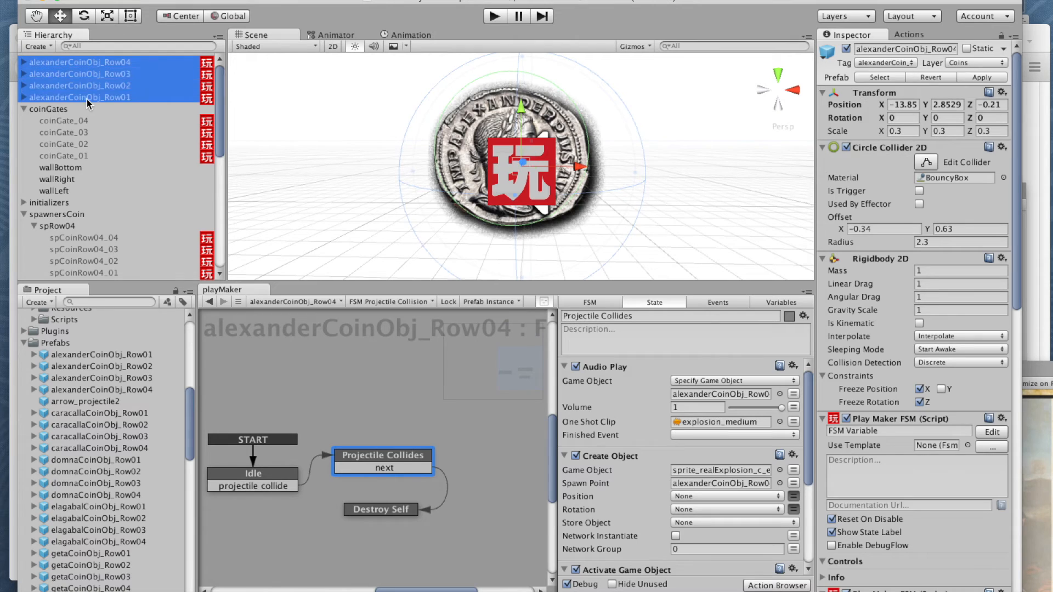
right_click(87, 97)
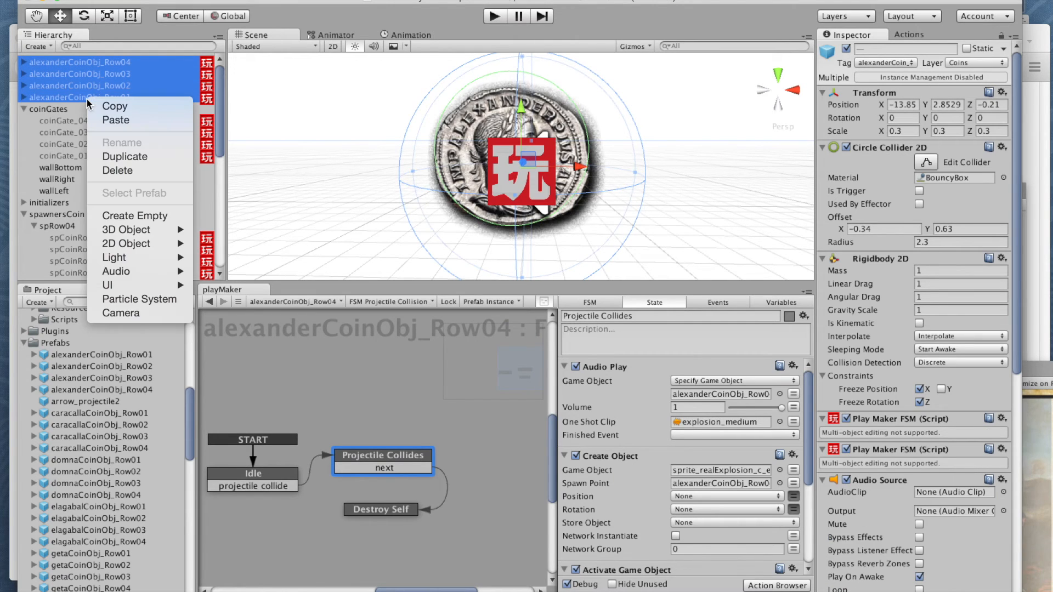
click(132, 171)
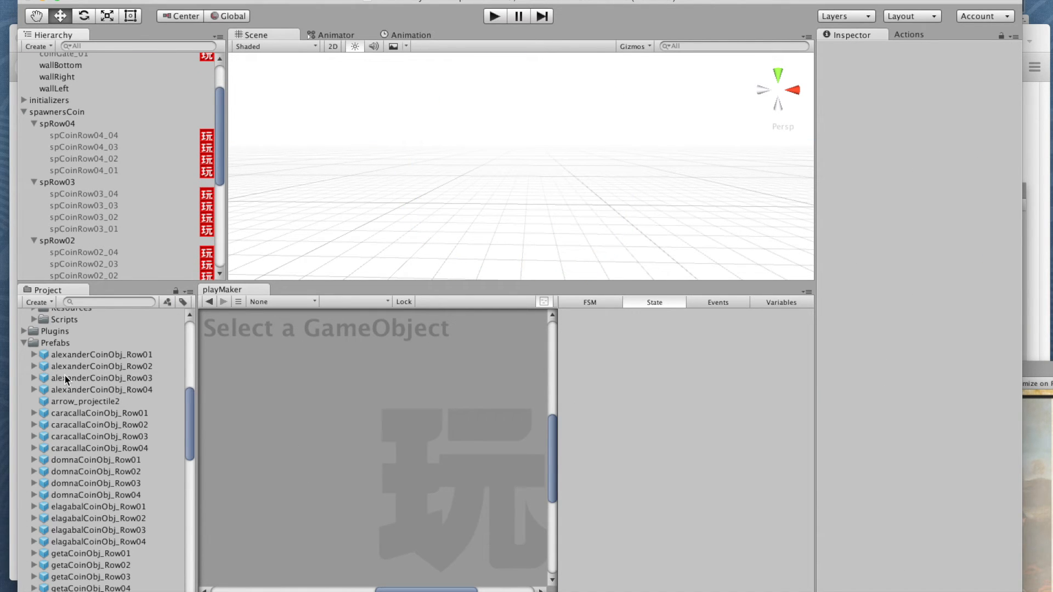
Step: Open the FSM Send Random of spCoinRow04_04 under spRow04 and examine its events and the spawn states they lead to
drag(188, 407, 188, 401)
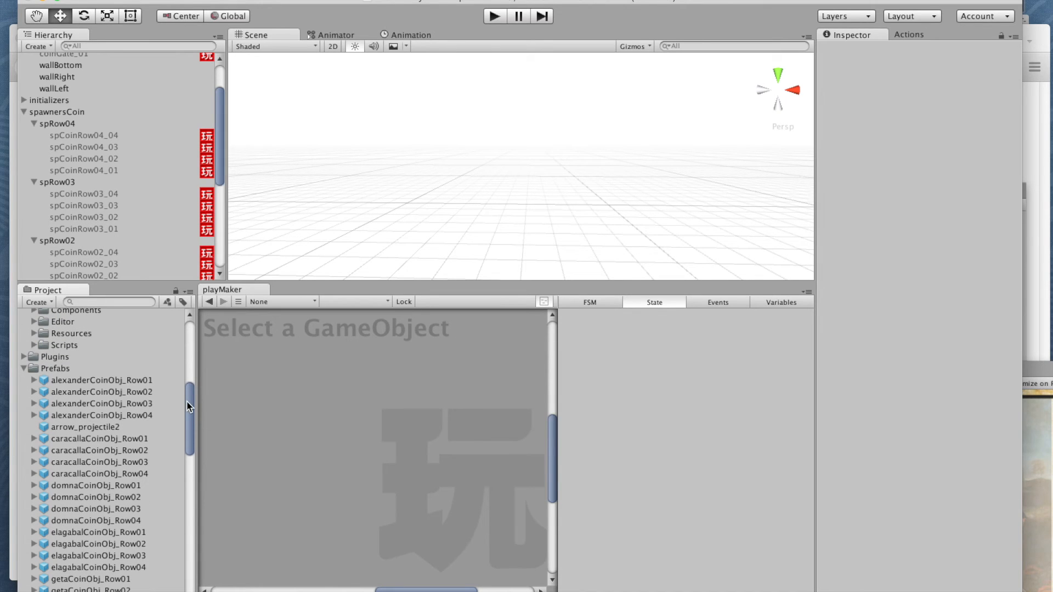
drag(225, 155, 216, 133)
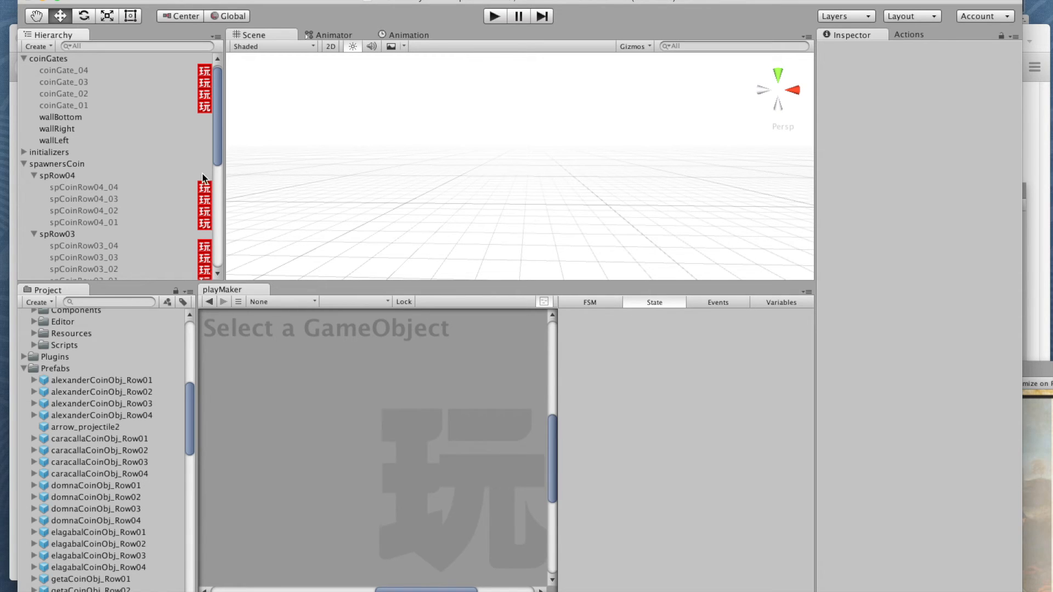
drag(218, 156, 217, 184)
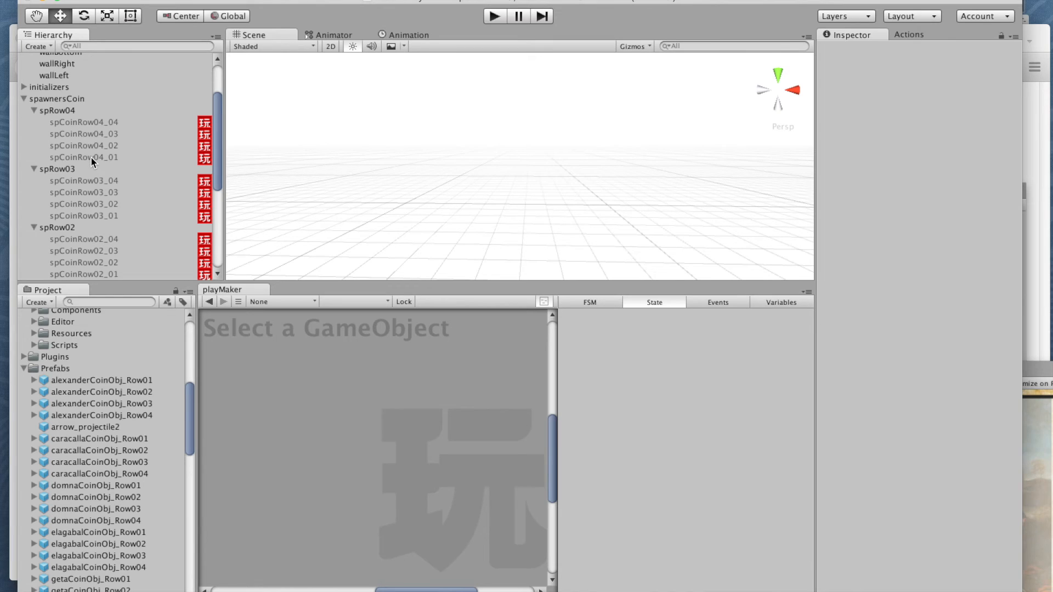
click(78, 123)
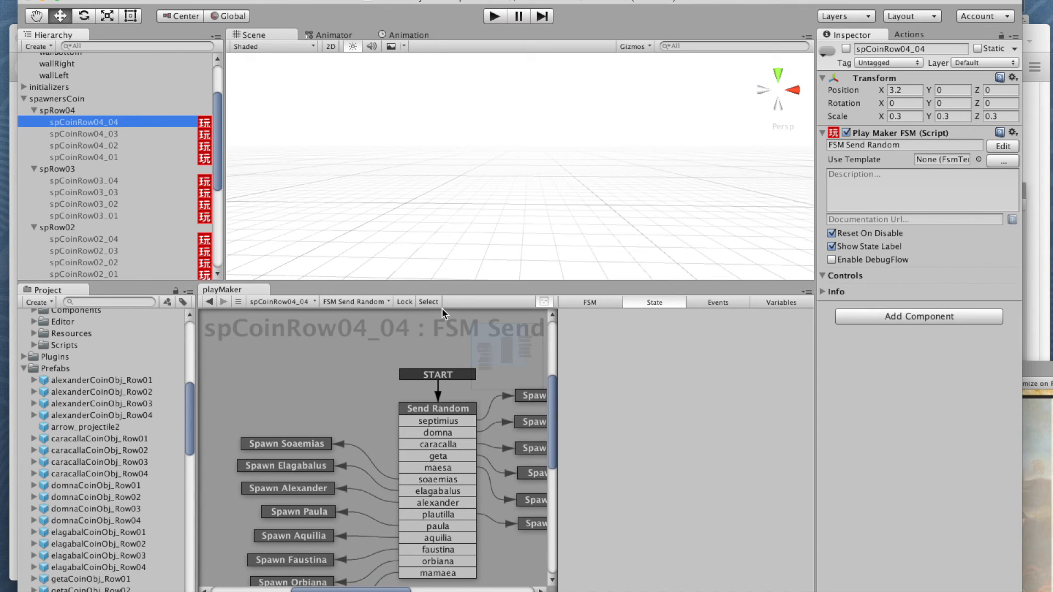
middle_drag(459, 374, 402, 351)
scroll(400, 347, down, 2)
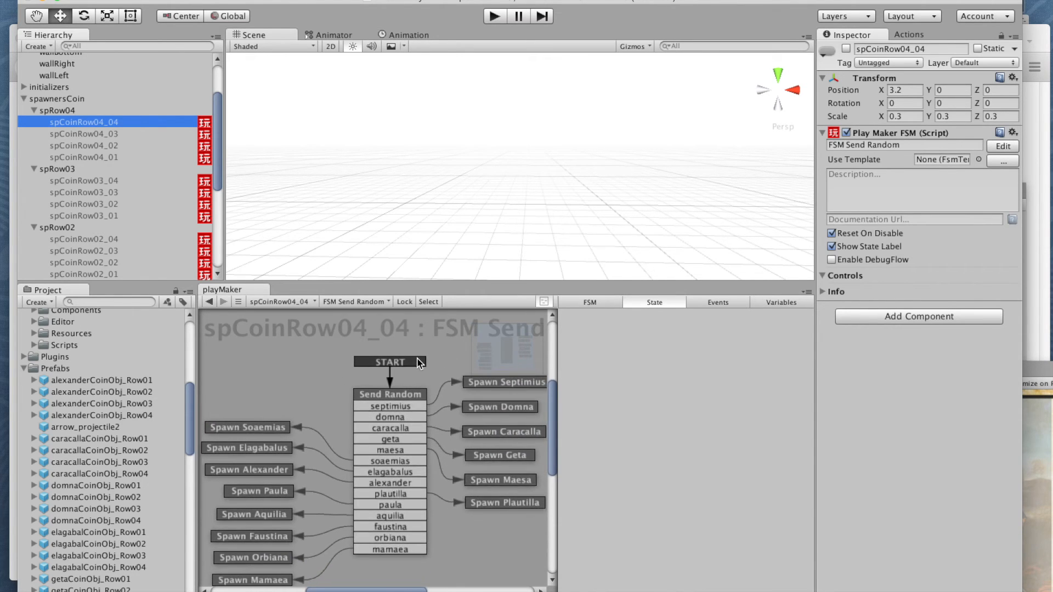
middle_drag(440, 359, 412, 347)
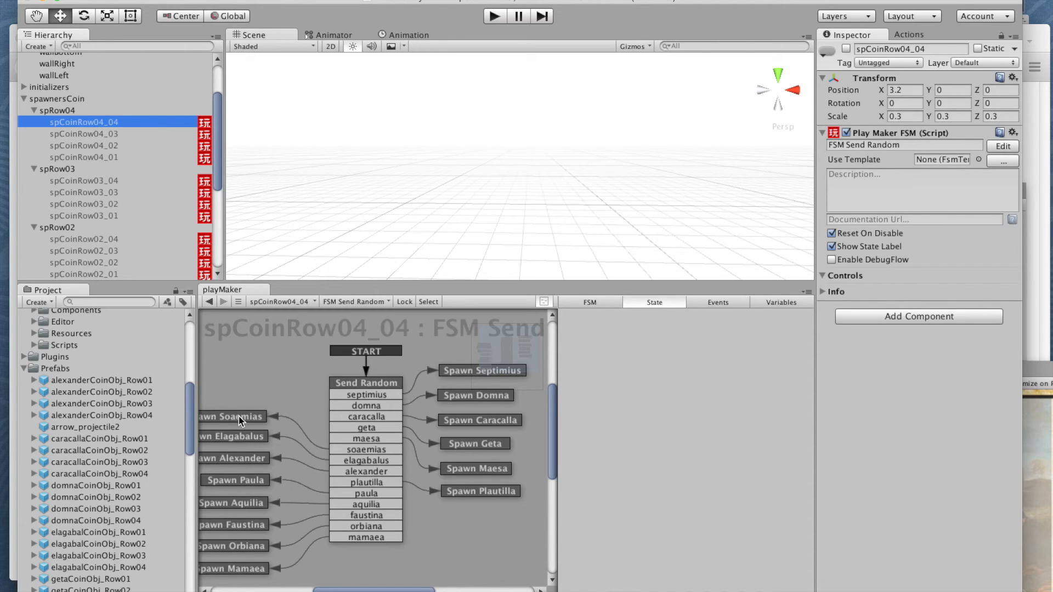
scroll(246, 387, down, 2)
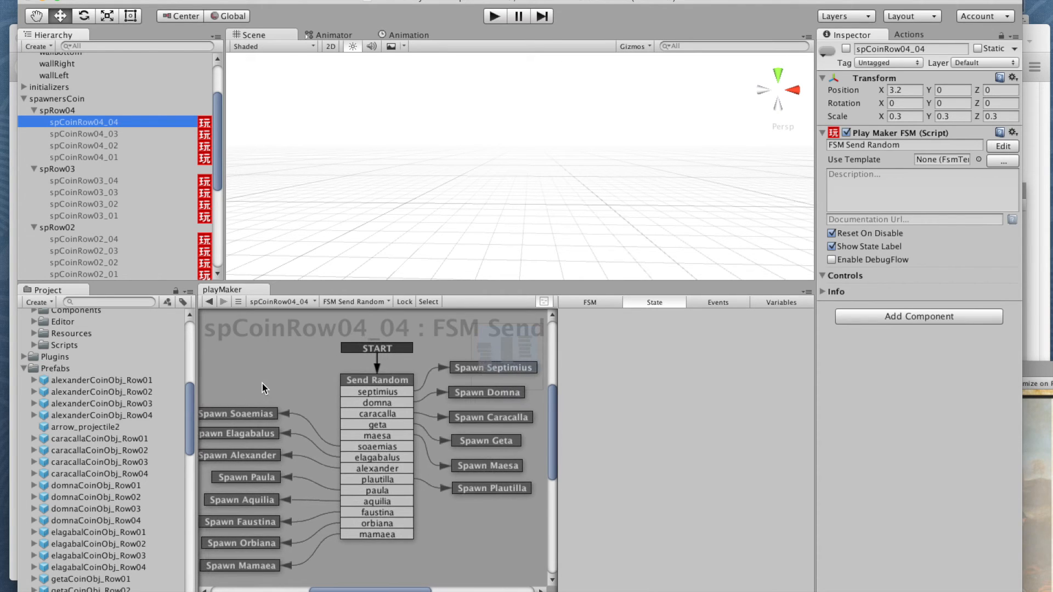
scroll(276, 376, up, 3)
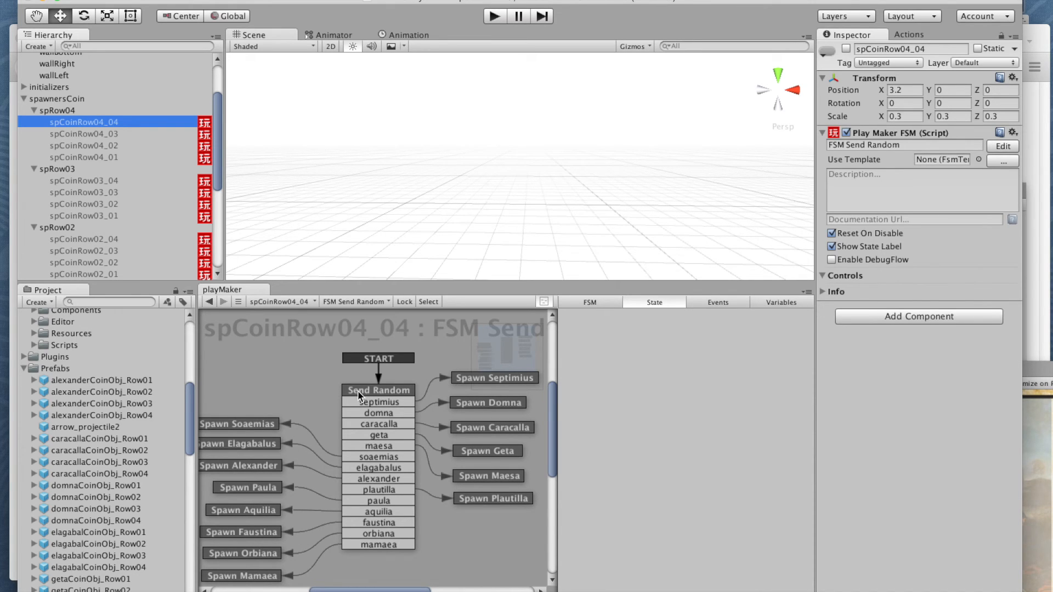
Step: Enlarge the PlayMaker editor and review the event list of the Send Random state's Send Random Event action
click(384, 392)
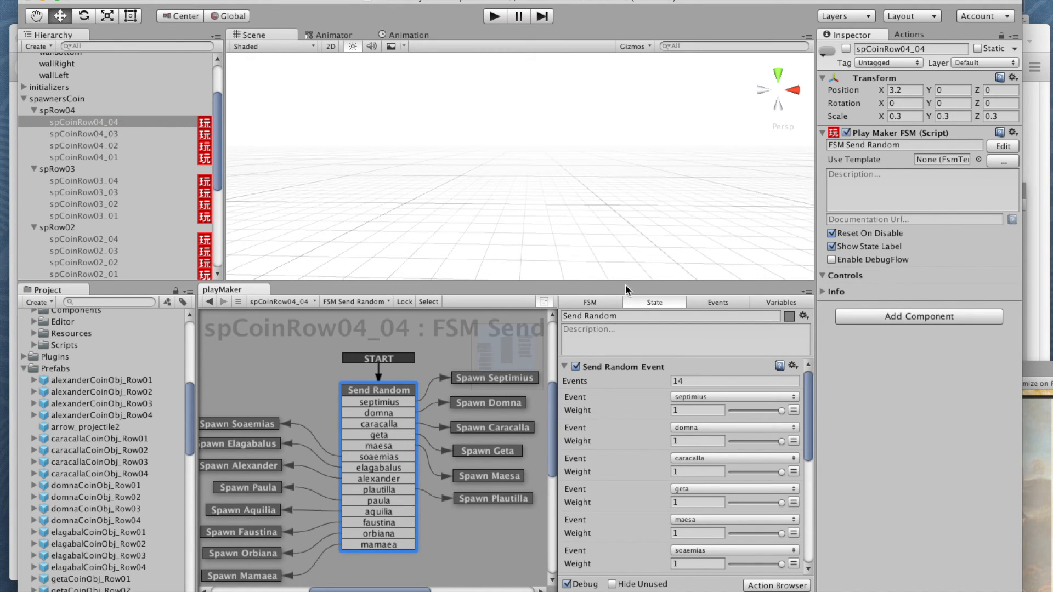
drag(624, 282, 626, 218)
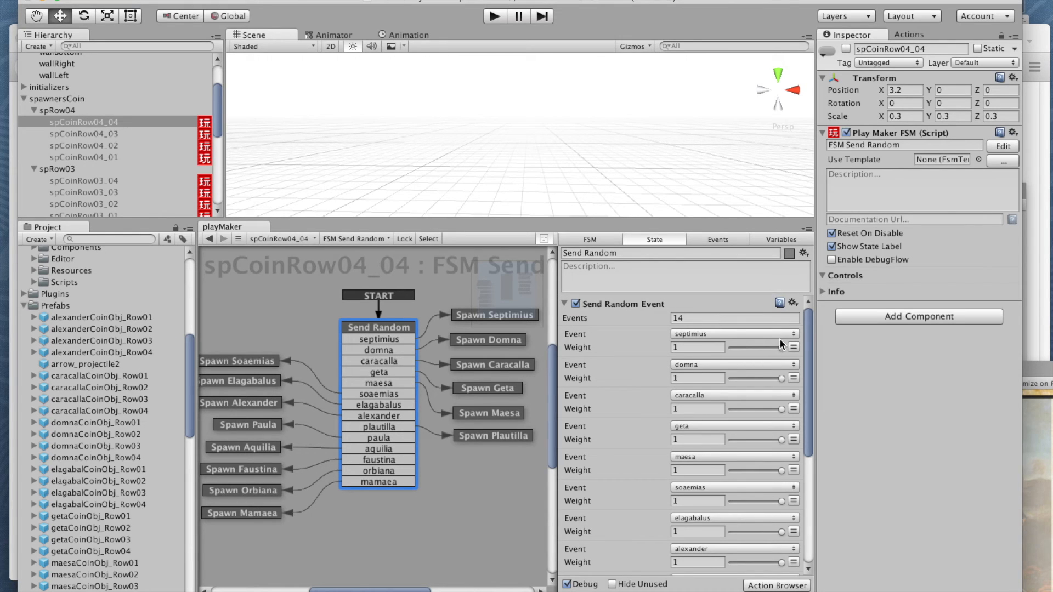
scroll(808, 317, down, 1)
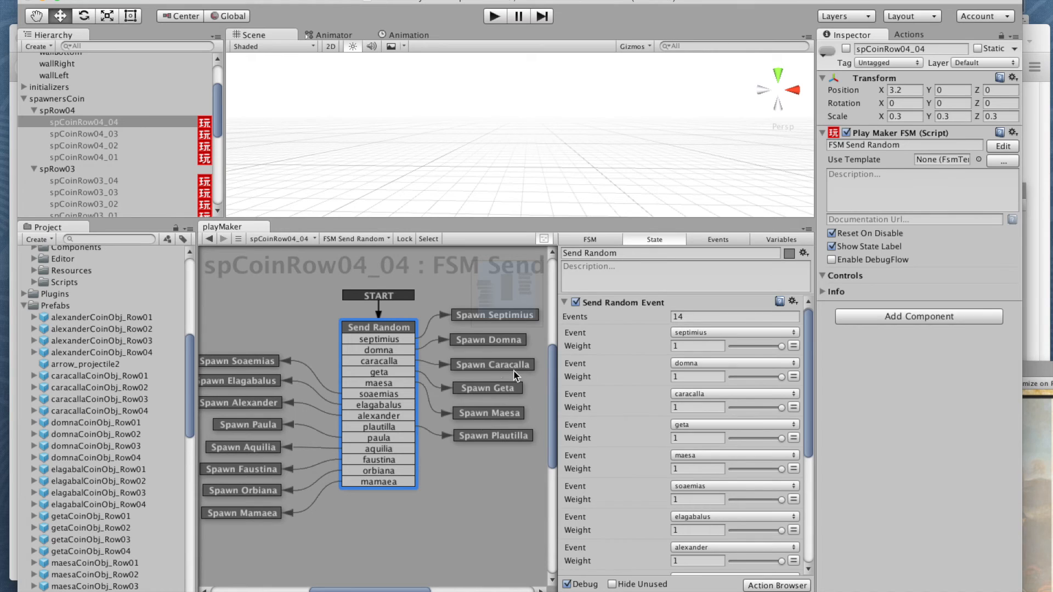
drag(809, 322, 810, 437)
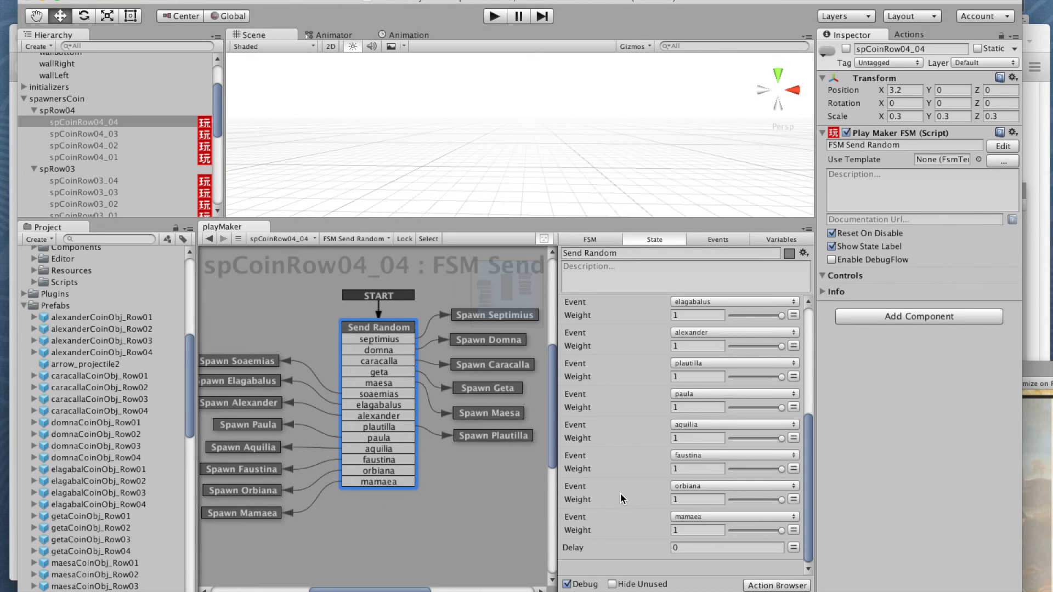
Step: Follow the alexander event to the Spawn Alexander state and show its Create Object action
click(379, 416)
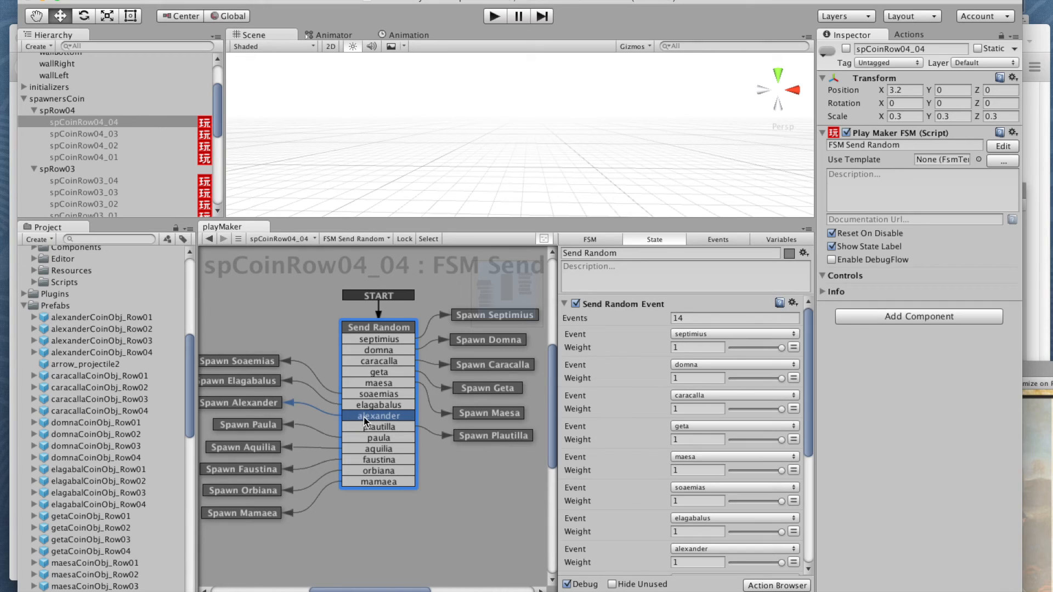
click(221, 405)
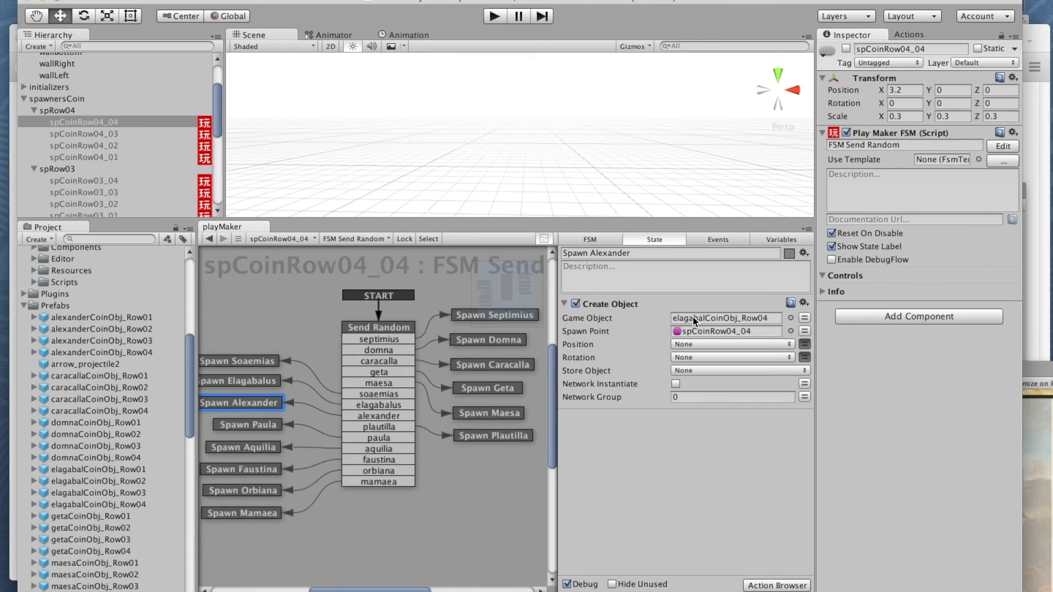
Step: Assign the alexanderCoinObj_Row04 prefab as the Game Object of the Spawn Alexander state in spCoinRow04_04 and spCoinRow04_03
drag(53, 352, 700, 314)
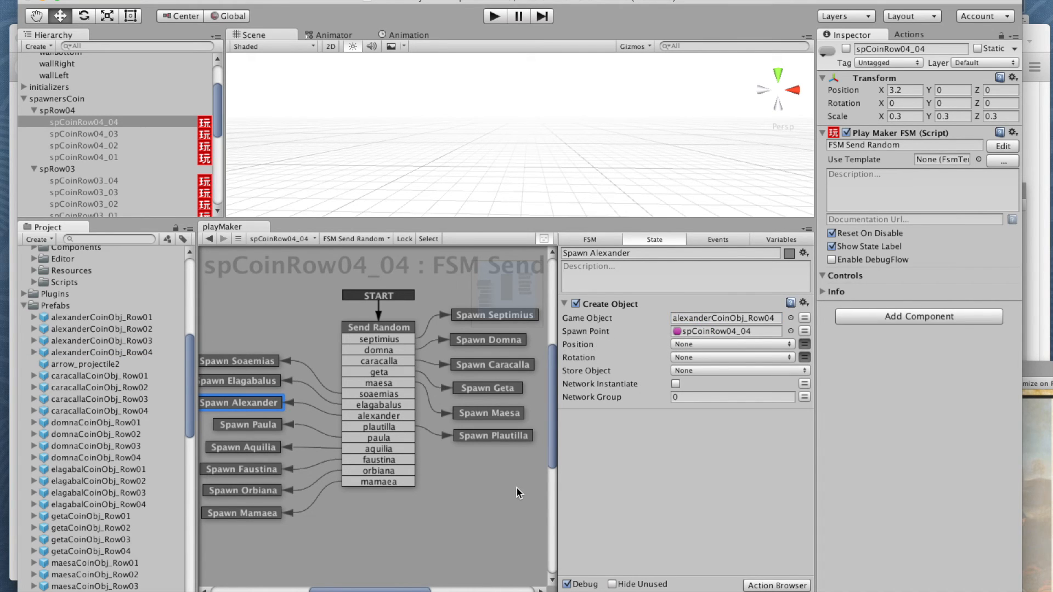
click(75, 134)
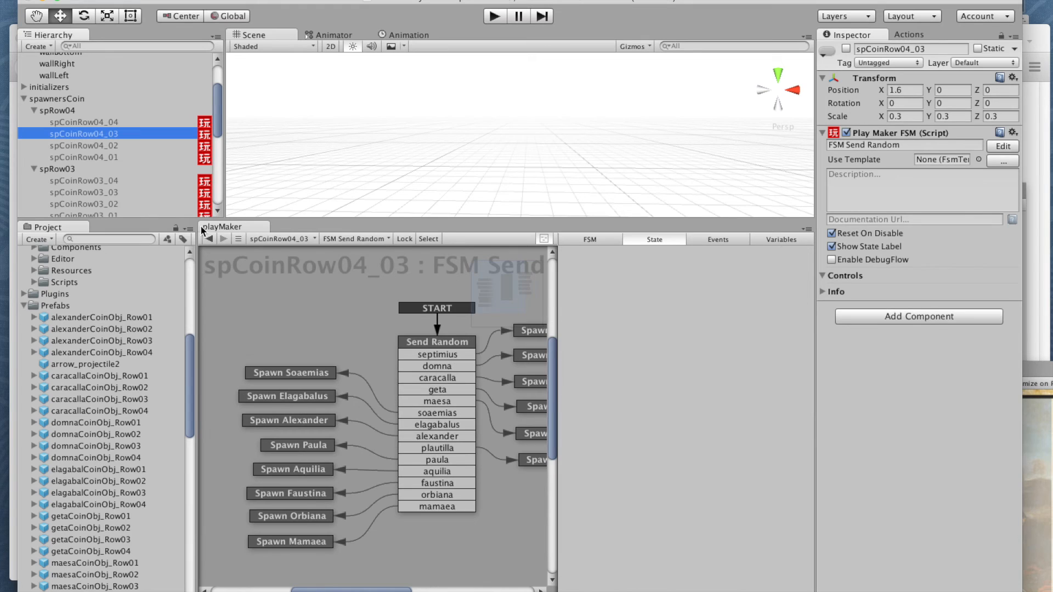
click(311, 420)
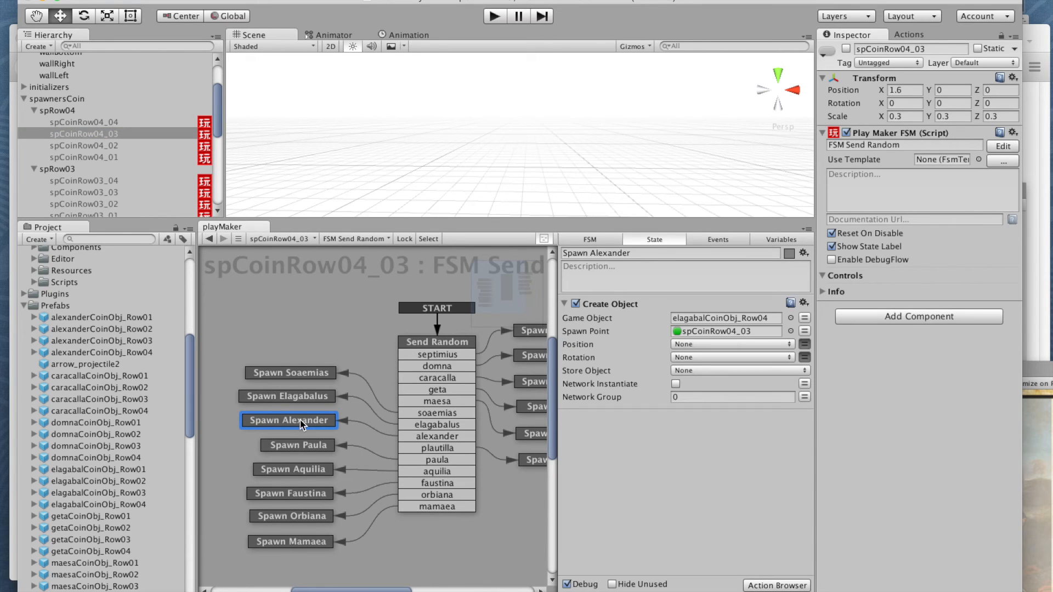
drag(87, 353, 724, 318)
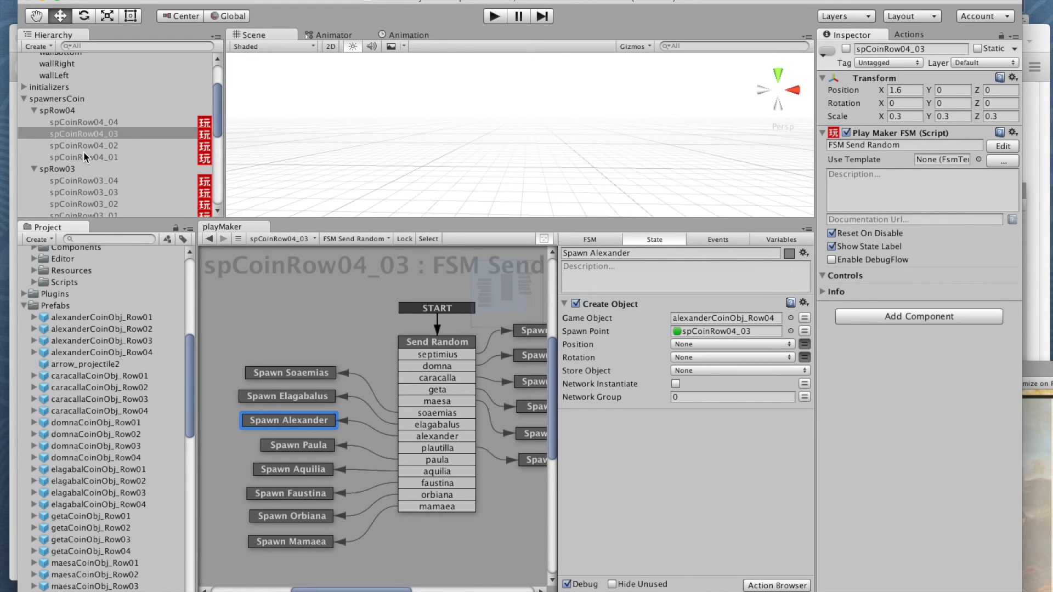
Step: Assign alexanderCoinObj_Row04 as the Create Object action's Game Object in the Spawn Alexander states of spCoinRow04_02 and spCoinRow04_01
click(85, 146)
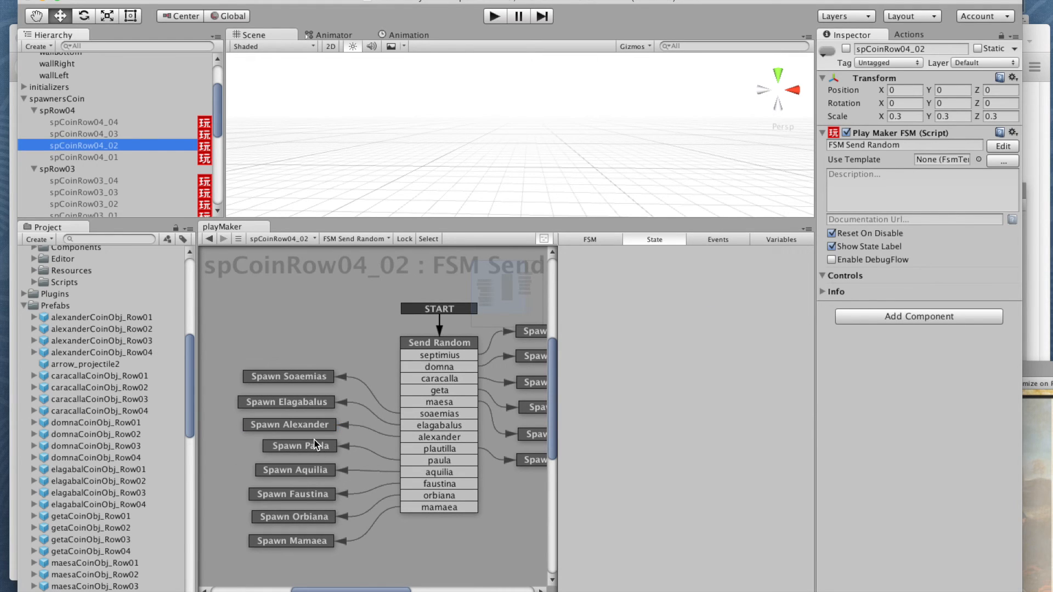
click(298, 424)
drag(107, 354, 697, 318)
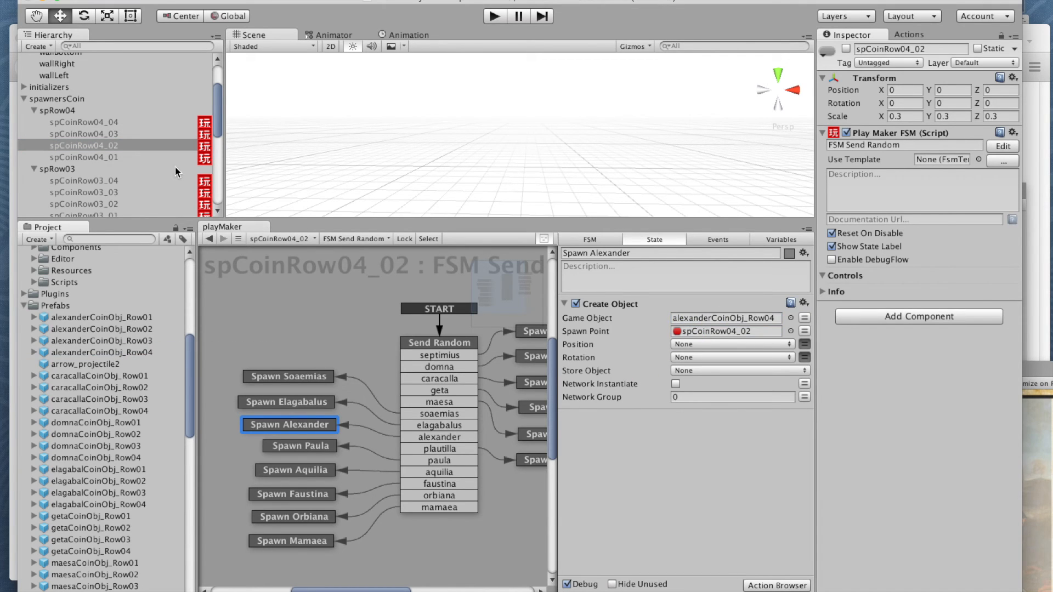
click(91, 157)
click(291, 425)
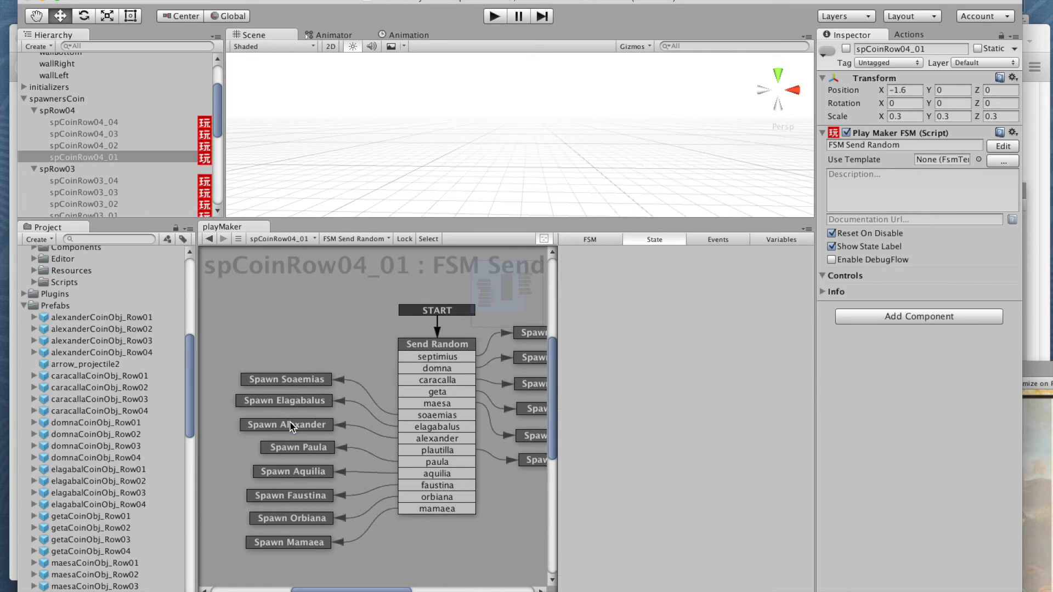
drag(136, 352, 712, 319)
Step: Assign alexanderCoinObj_Row04 as the Game Object of the Spawn Alexander state in spCoinRow03_04
drag(219, 117, 215, 135)
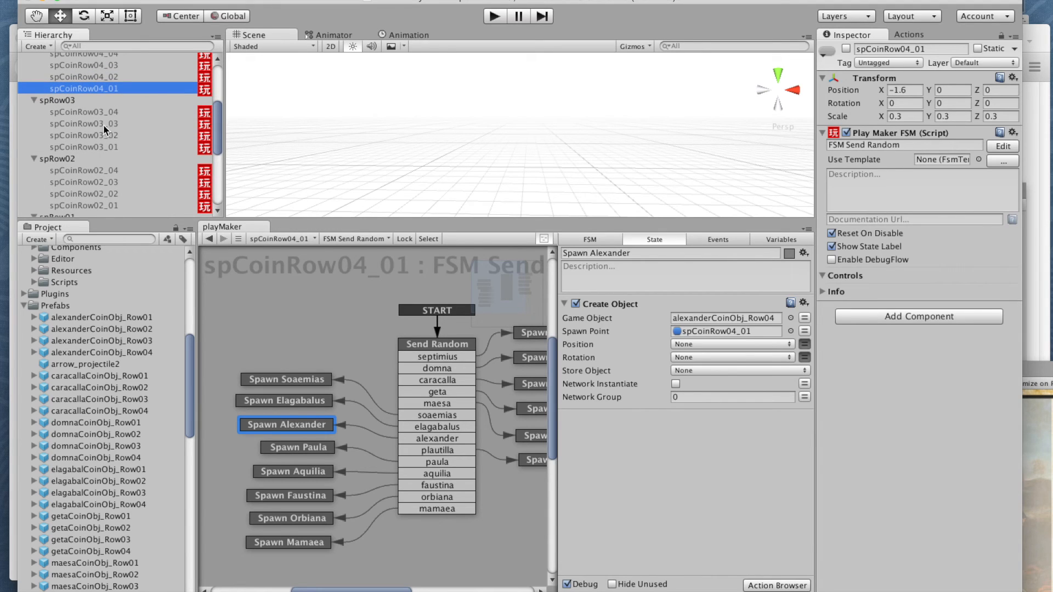
click(95, 113)
click(294, 418)
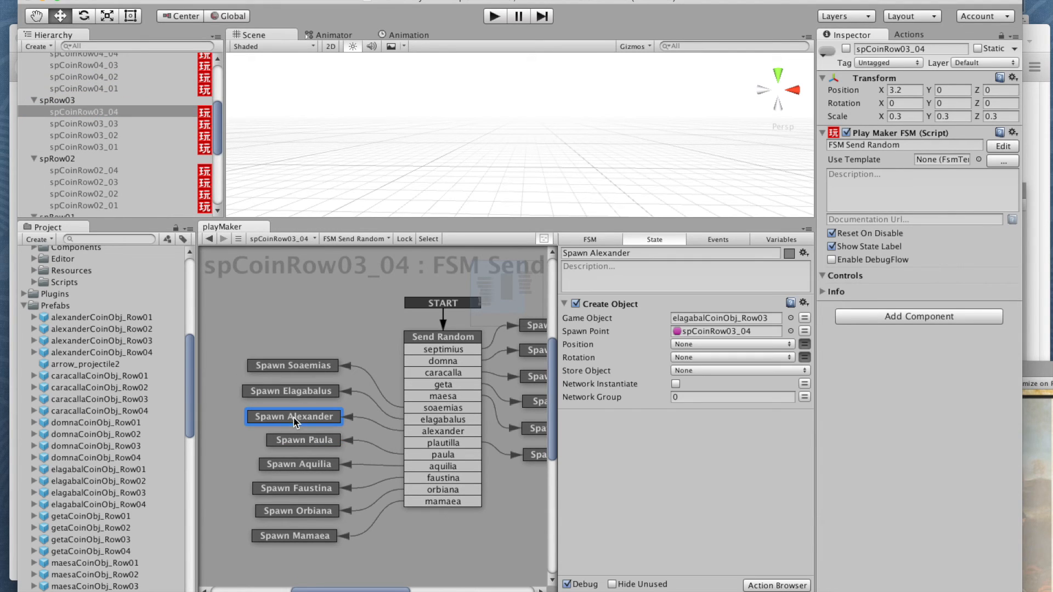
click(170, 354)
drag(170, 354, 724, 318)
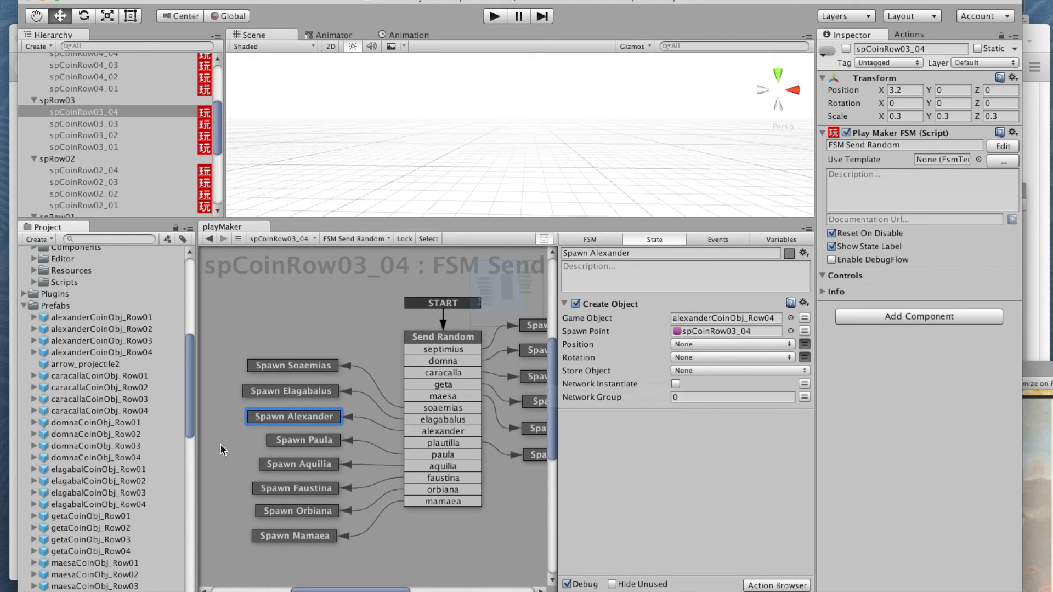
Step: Assign alexanderCoinObj_Row03 as the Game Object of the Spawn Alexander state in spCoinRow03_03 and in spCoinRow03_04
click(83, 124)
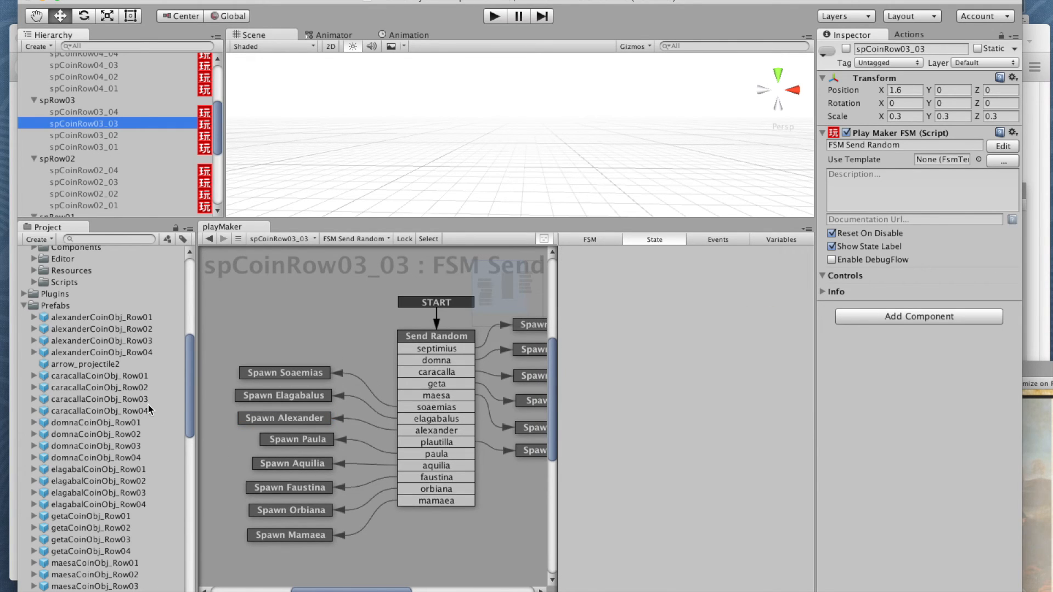
click(258, 419)
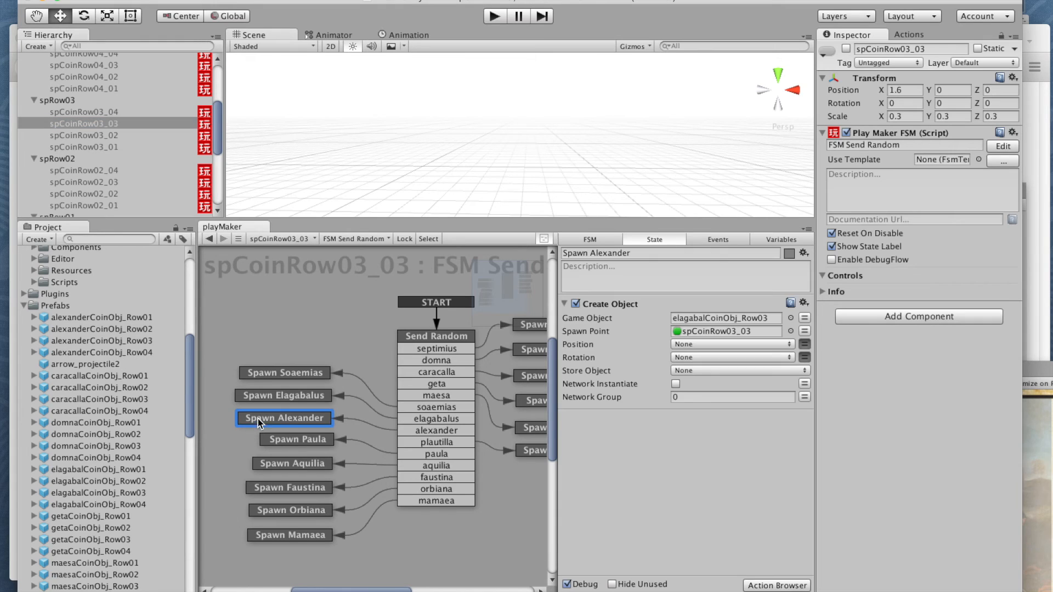
drag(130, 353, 89, 111)
click(90, 112)
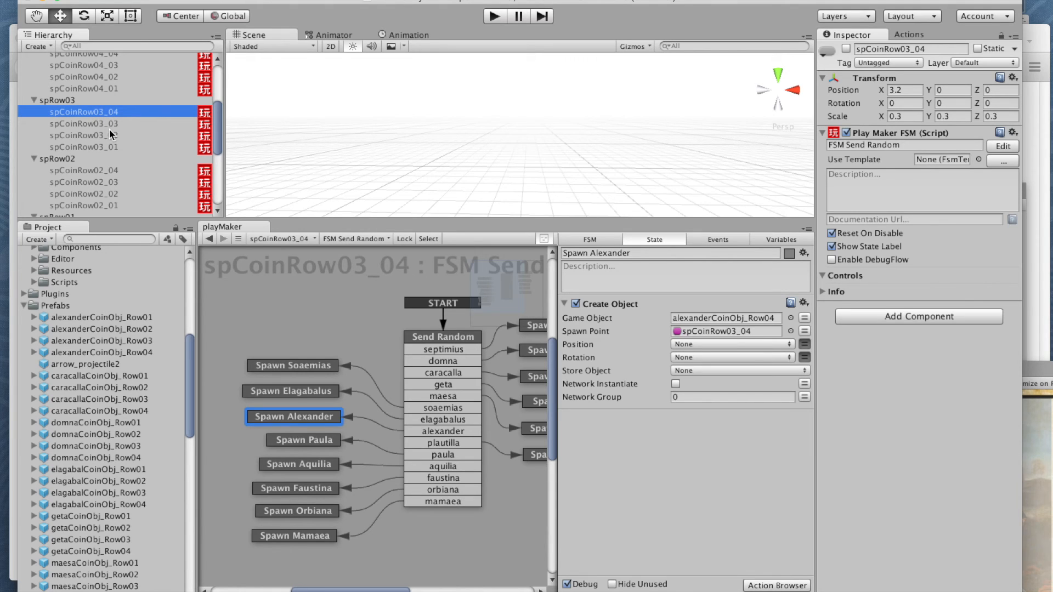
click(81, 111)
click(75, 344)
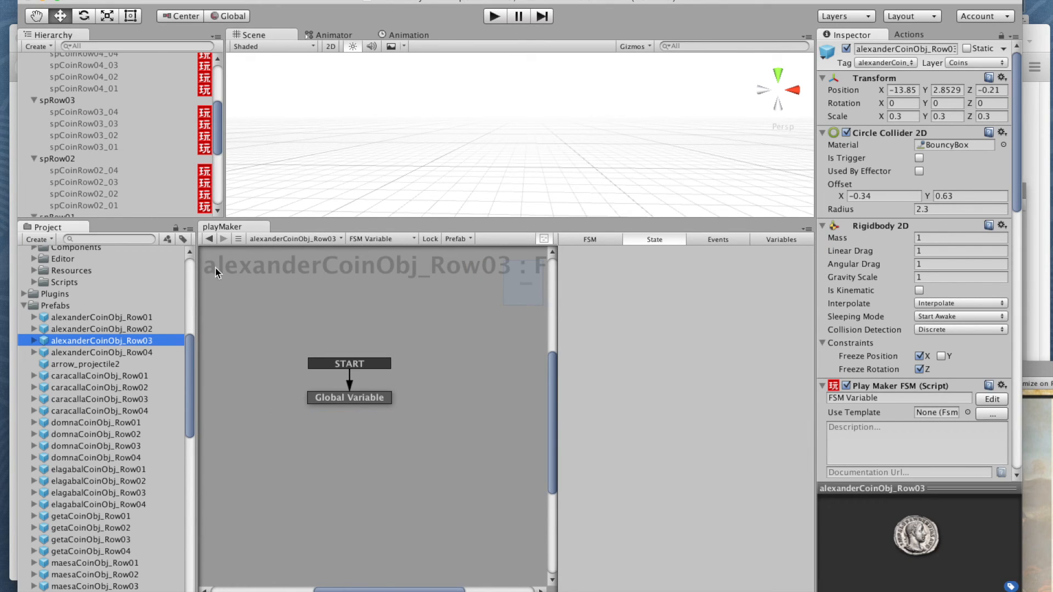
click(85, 126)
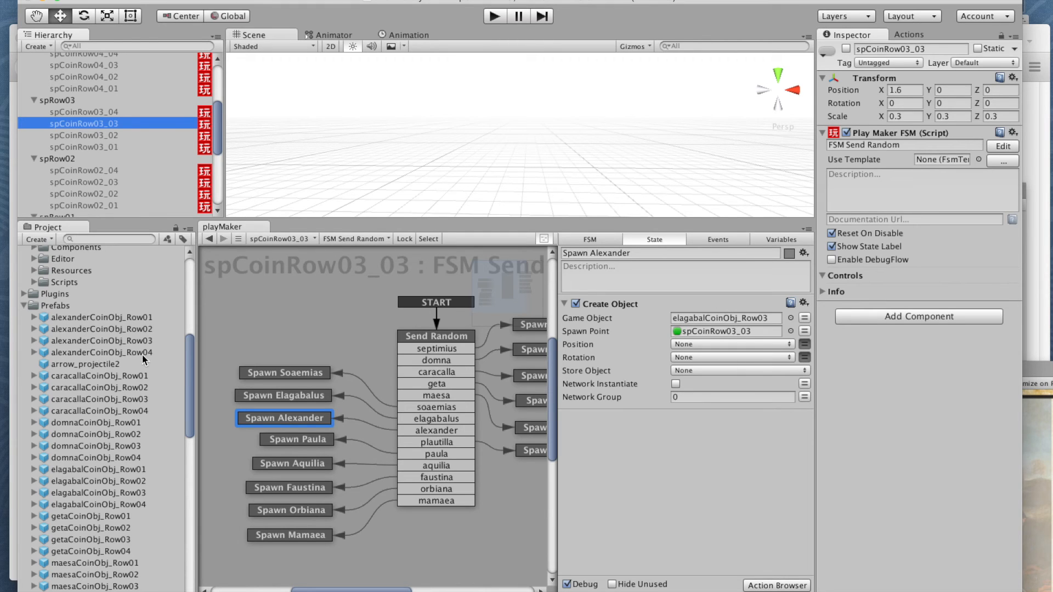
drag(51, 341, 715, 315)
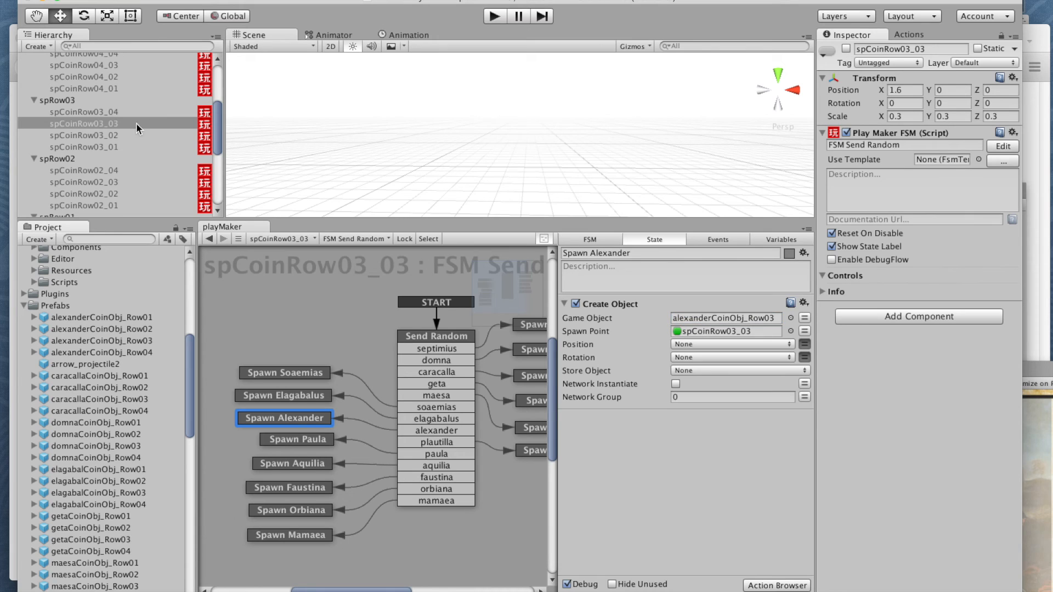
click(92, 112)
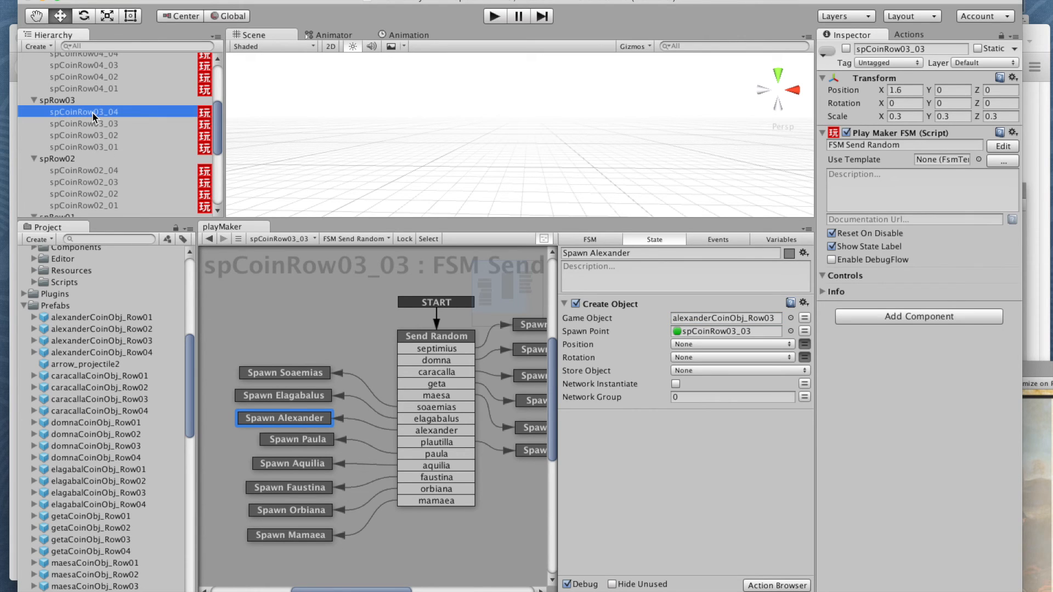
drag(101, 341, 713, 317)
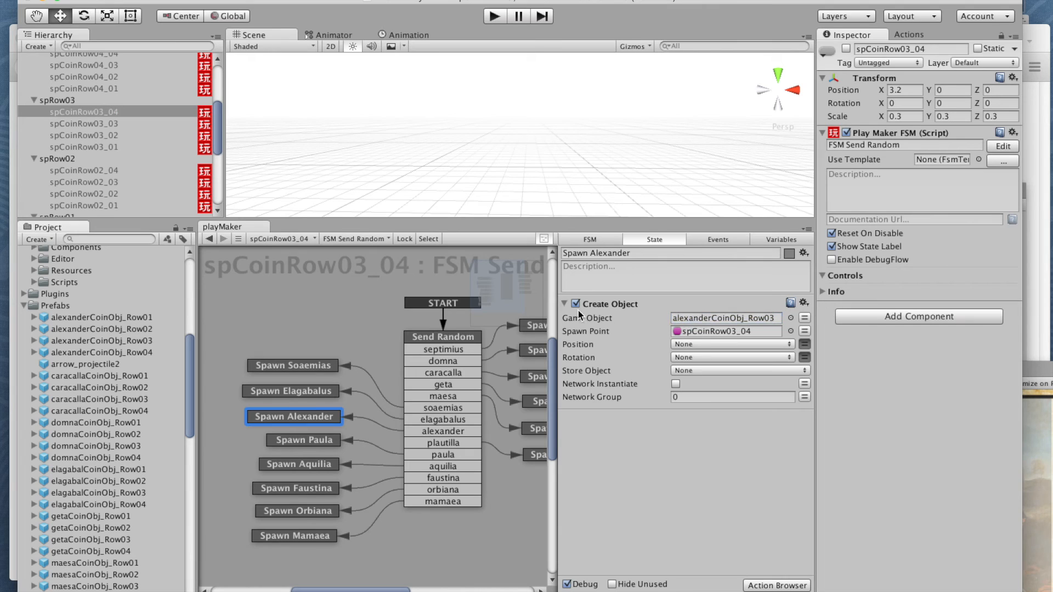
Step: Assign alexanderCoinObj_Row03 as the Create Object action's Game Object in the Spawn Alexander states of spCoinRow03_02 and spCoinRow03_01
click(91, 134)
click(302, 423)
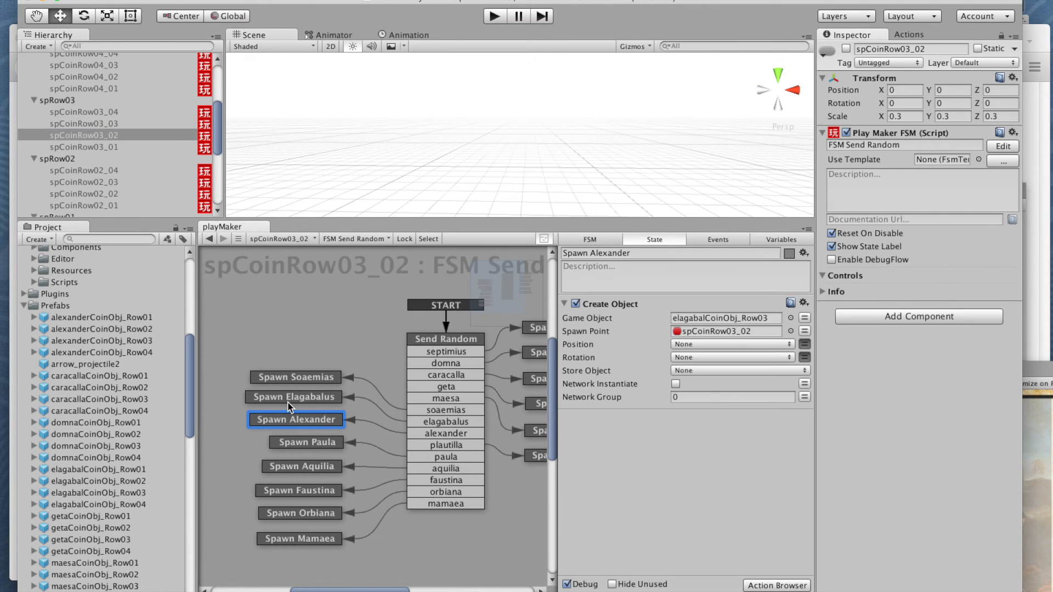
drag(100, 340, 708, 318)
click(75, 146)
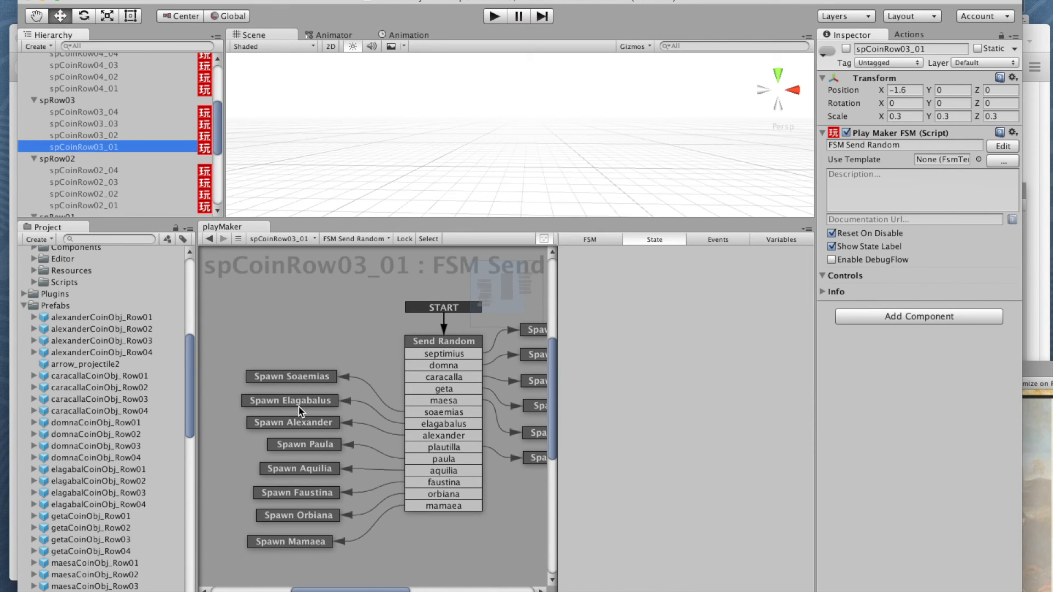
click(302, 420)
drag(119, 343, 721, 319)
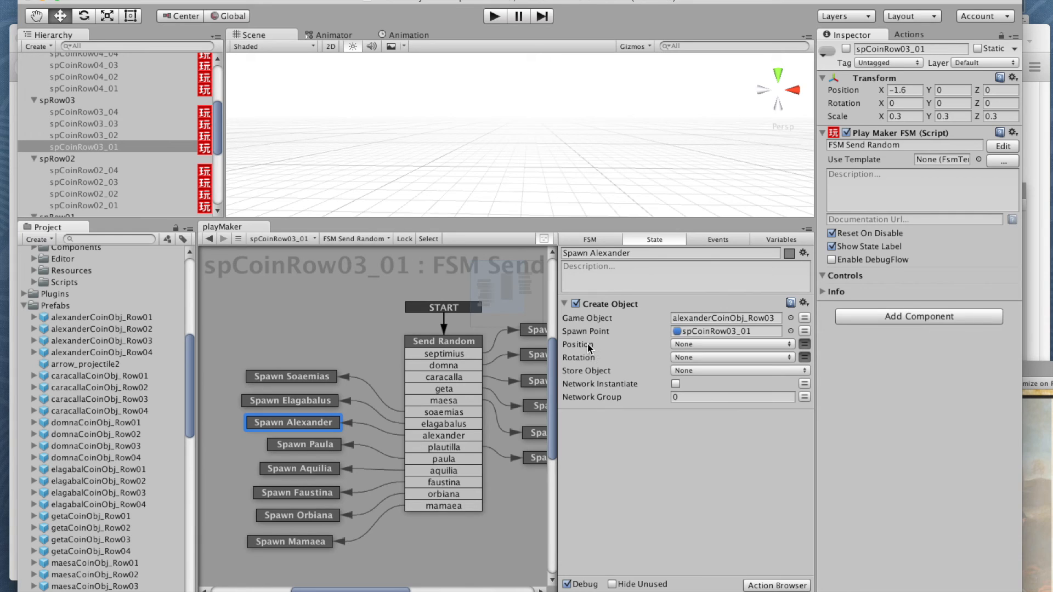
Step: Assign the alexanderCoinObj_Row02 prefab as the Game Object of the Spawn Alexander state in spCoinRow02_04 and spCoinRow02_03
drag(223, 111, 216, 130)
click(80, 98)
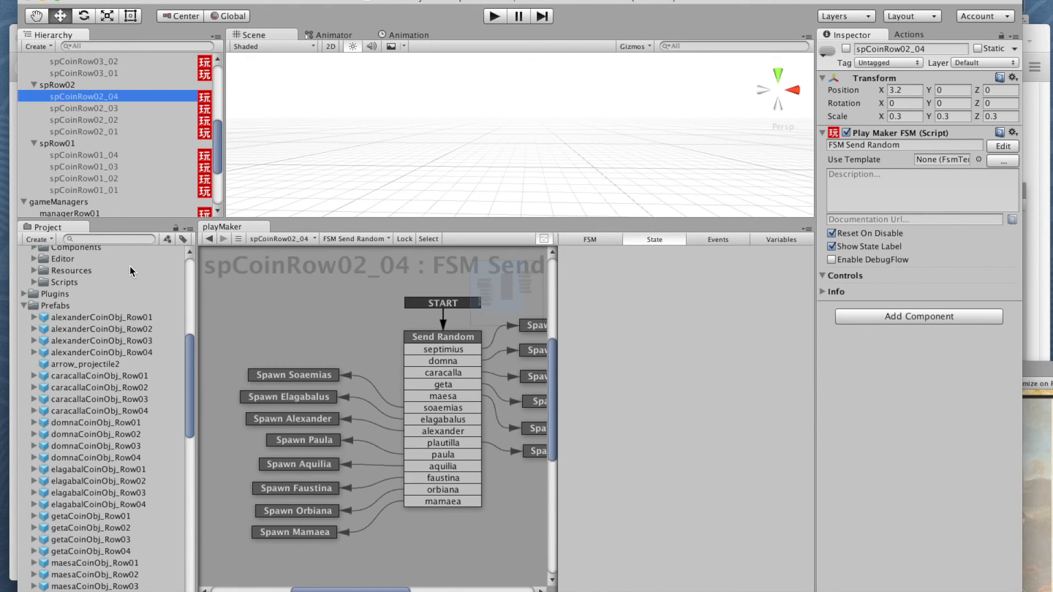
click(275, 419)
drag(100, 328, 689, 317)
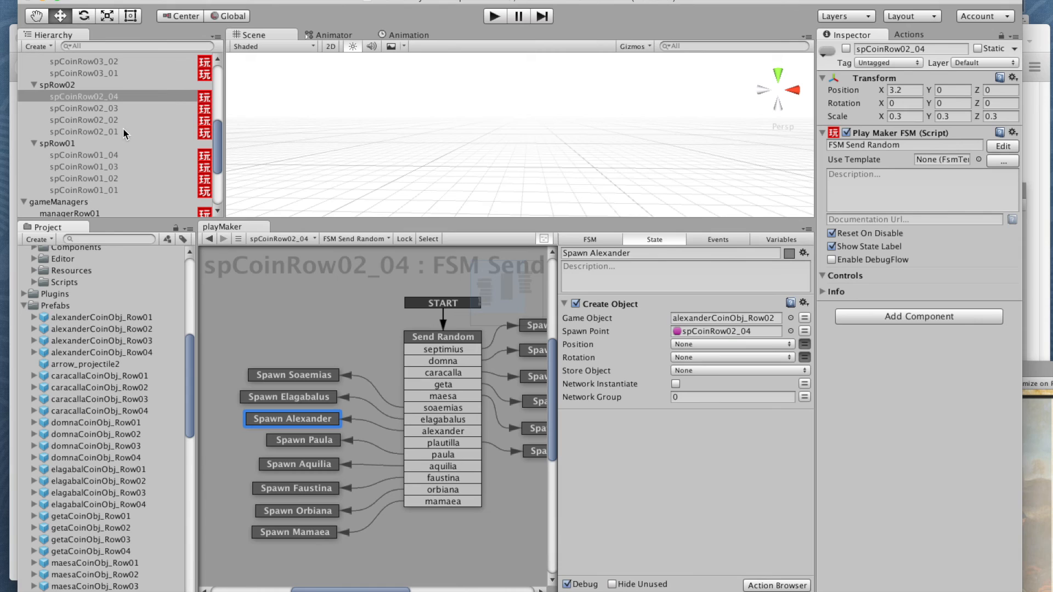
click(101, 108)
click(288, 425)
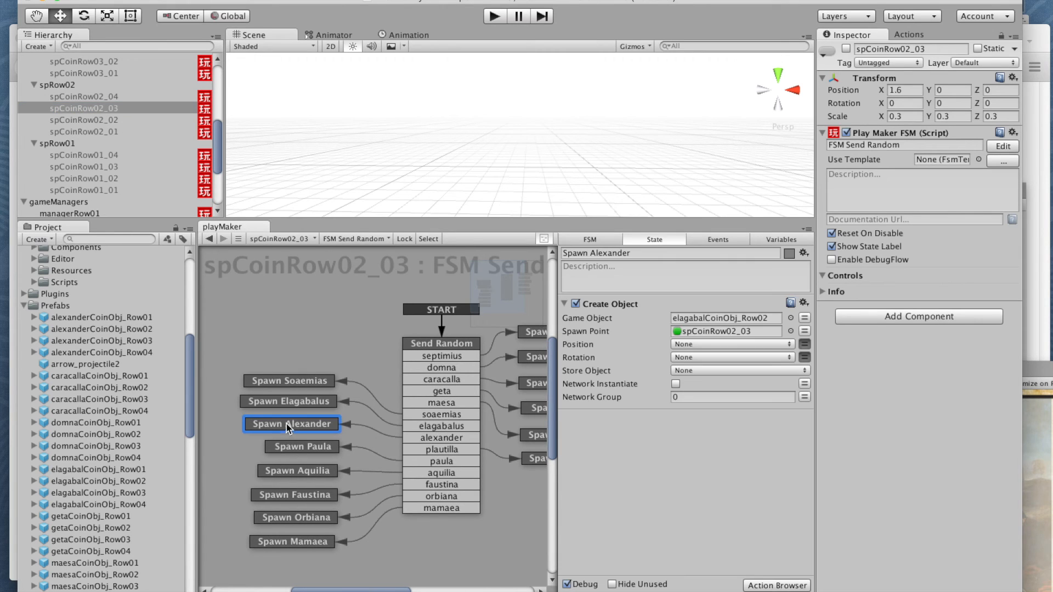
drag(108, 330, 718, 318)
Step: Assign alexanderCoinObj_Row02 in the Spawn Alexander states of spCoinRow02_02 and spCoinRow02_01, and recheck the other spRow02 spawners
click(93, 119)
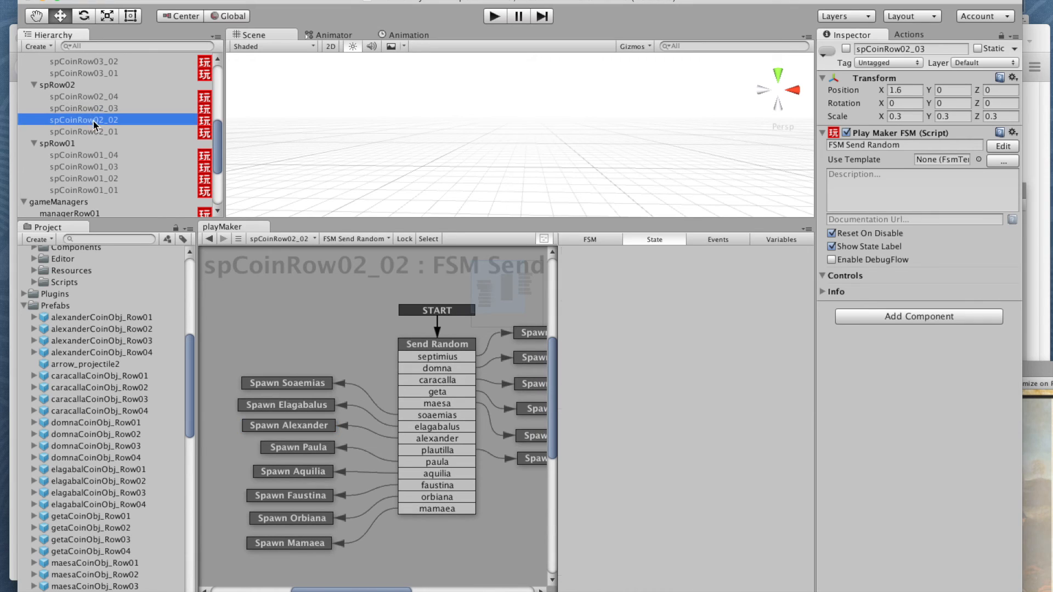
click(295, 427)
drag(110, 329, 703, 317)
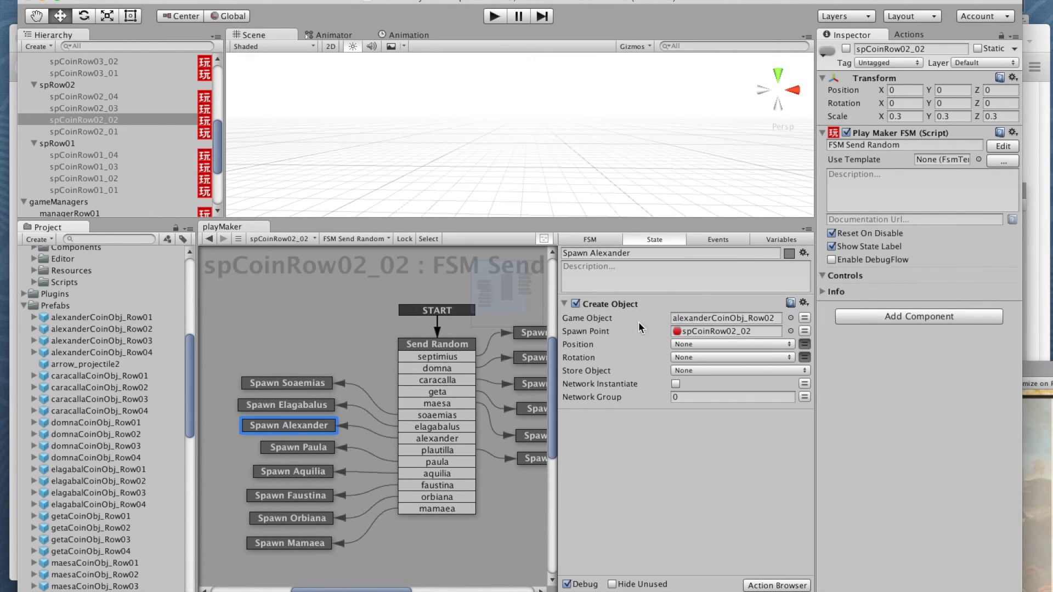
click(101, 131)
click(265, 414)
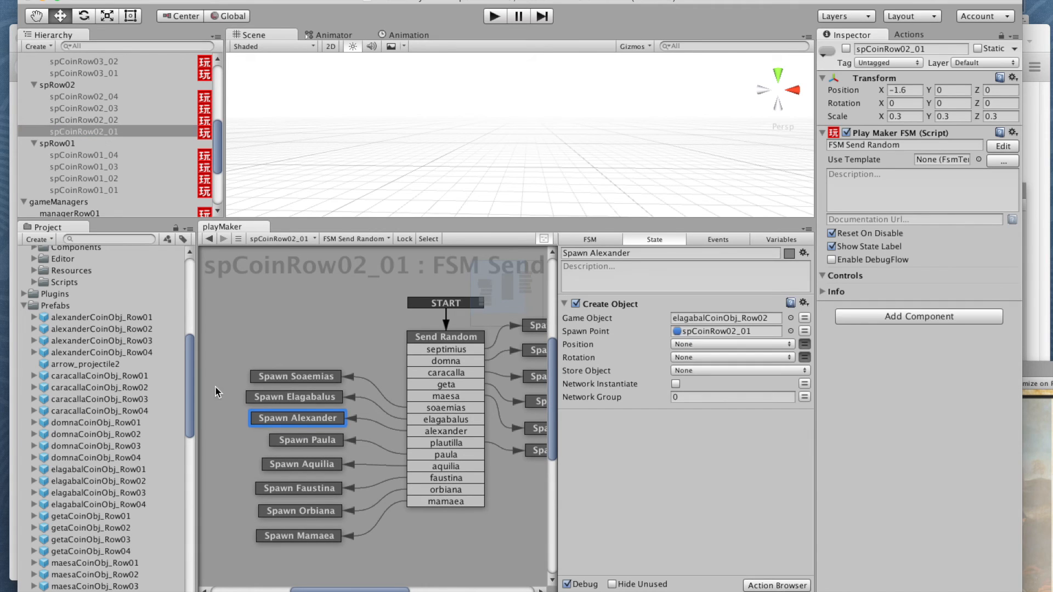
drag(120, 332, 688, 317)
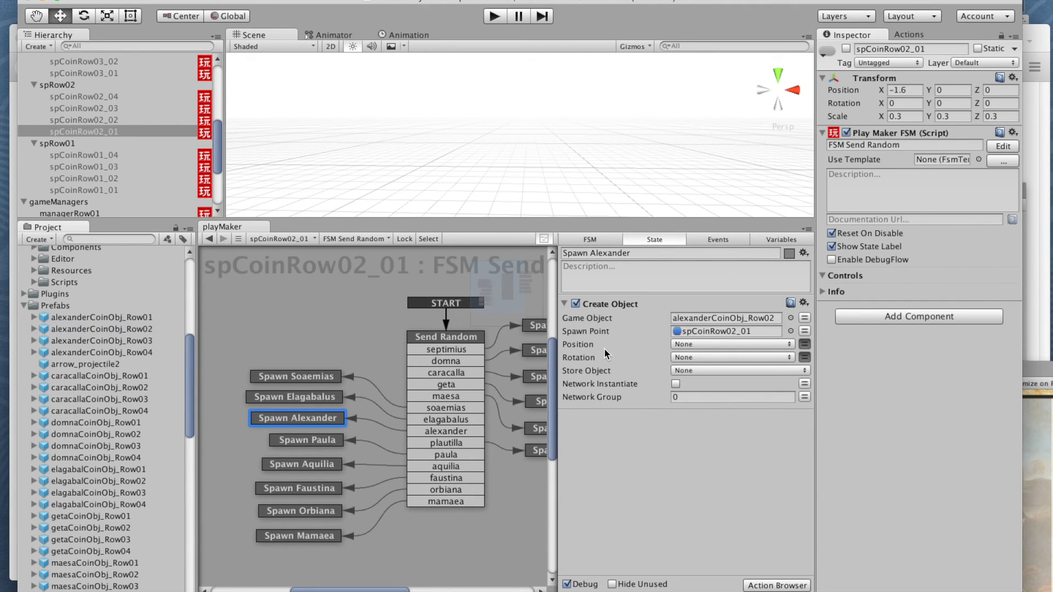
click(91, 121)
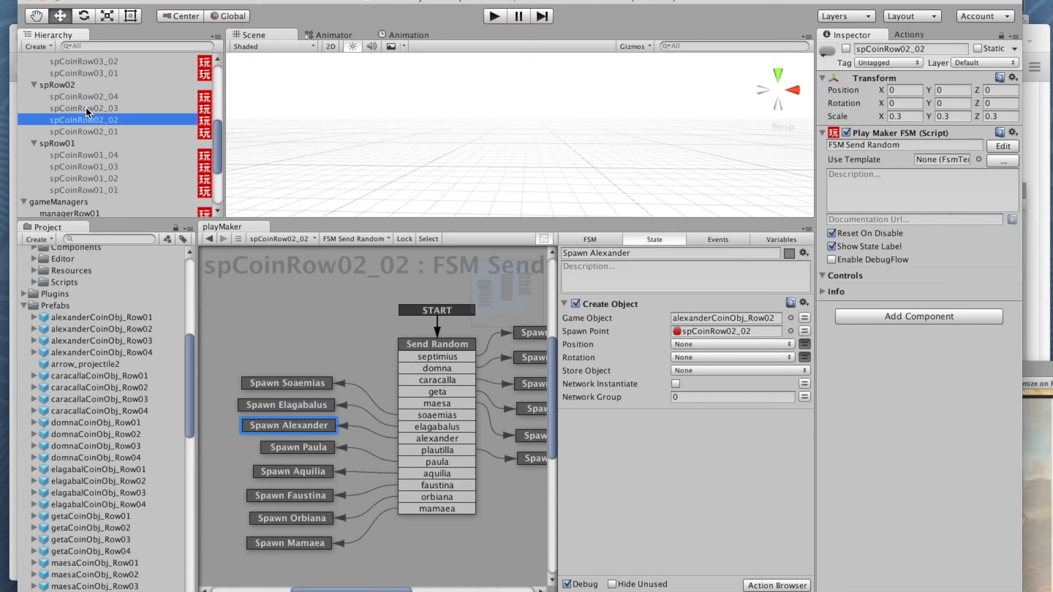
click(86, 108)
click(86, 97)
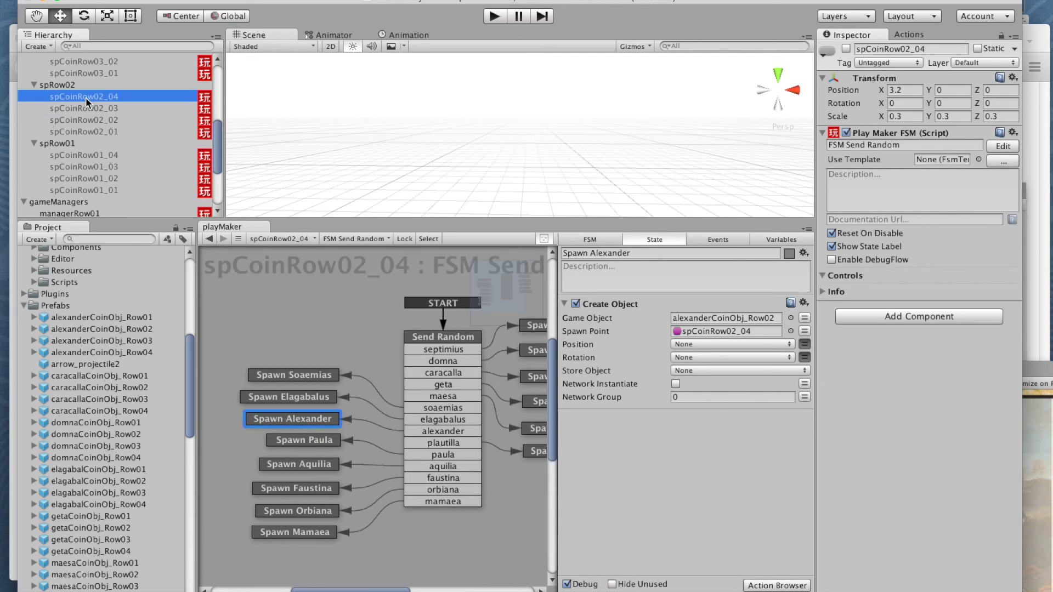
Step: Assign the alexanderCoinObj_Row01 prefab as the Game Object of the Spawn Alexander state in spCoinRow01_04 and spCoinRow01_03
drag(217, 129, 219, 152)
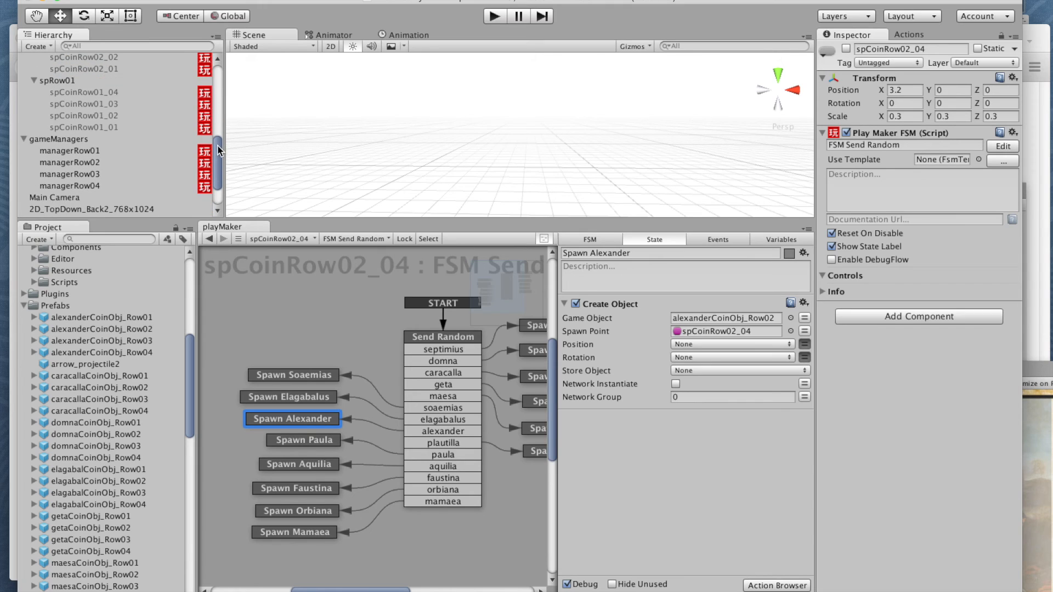
click(107, 92)
click(288, 421)
click(116, 318)
drag(117, 318, 685, 317)
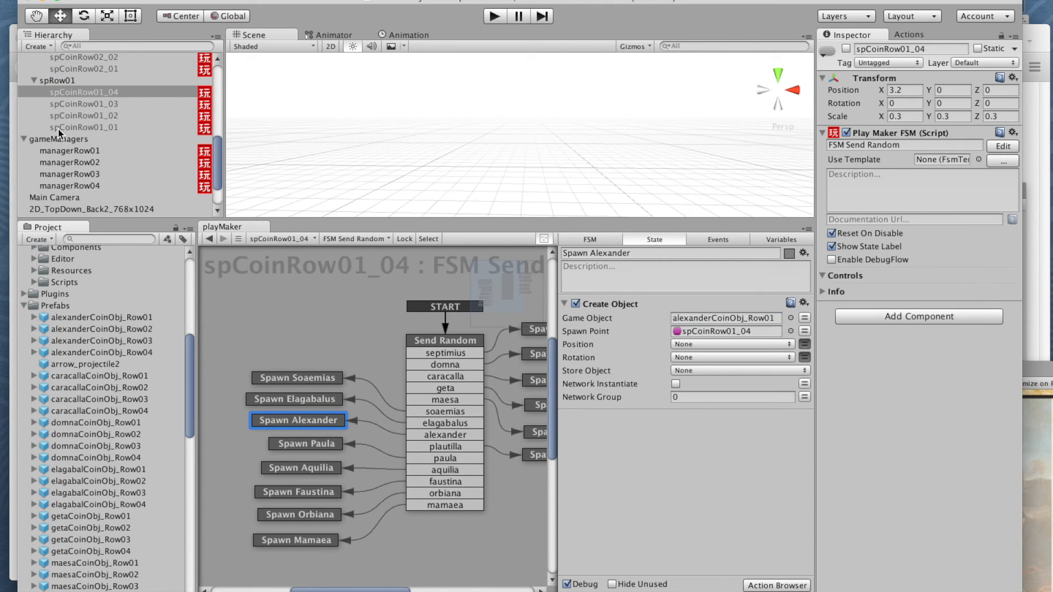
click(70, 104)
click(295, 420)
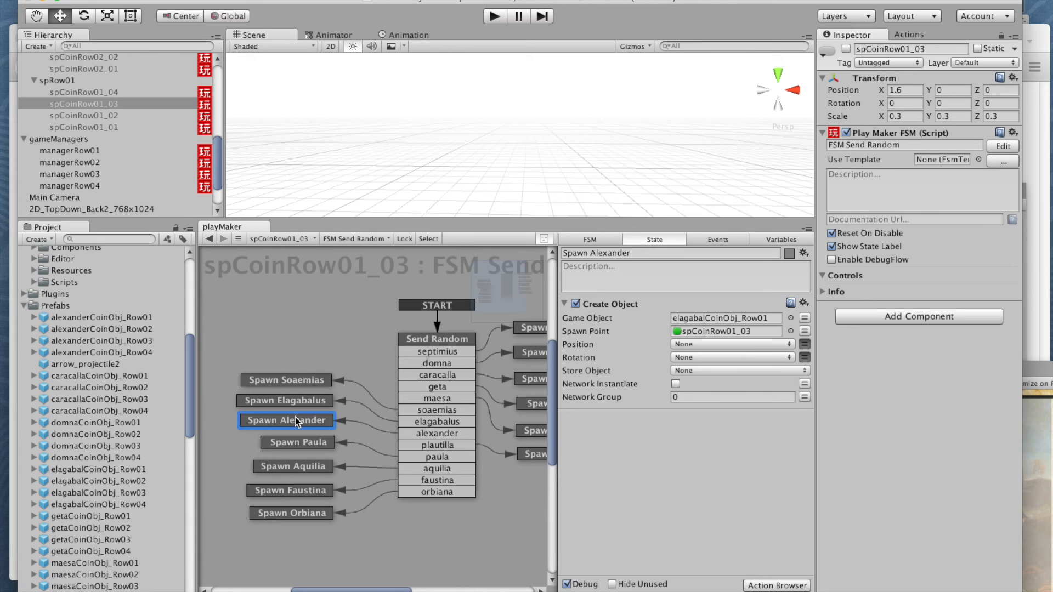
drag(94, 320, 713, 318)
Step: Assign alexanderCoinObj_Row01 as the Game Object of the Spawn Alexander state in spCoinRow01_02 and spCoinRow01_01, and recheck the other spRow01 spawners
click(82, 115)
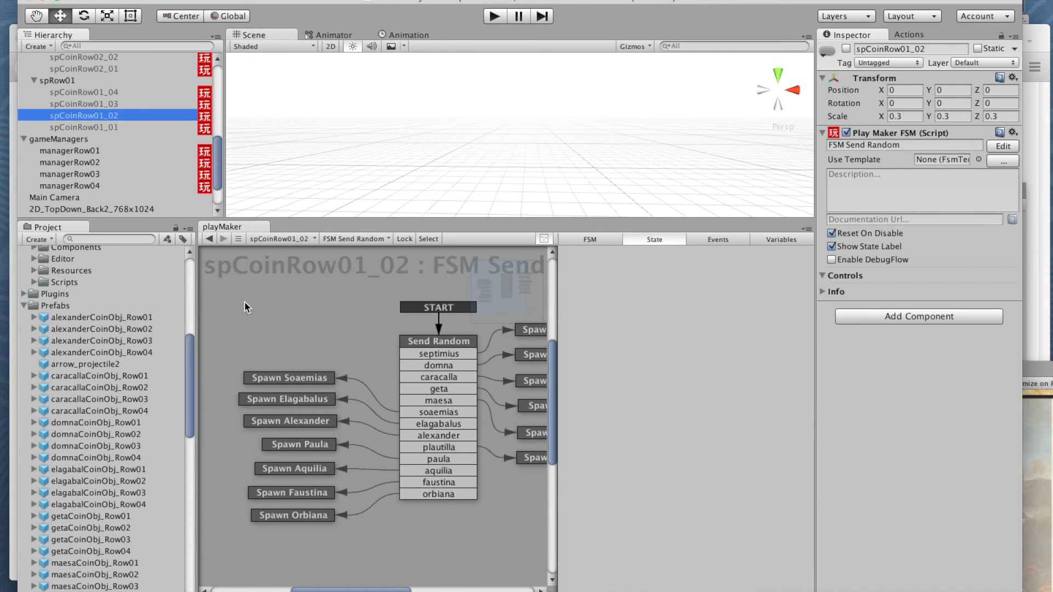
click(278, 396)
click(272, 420)
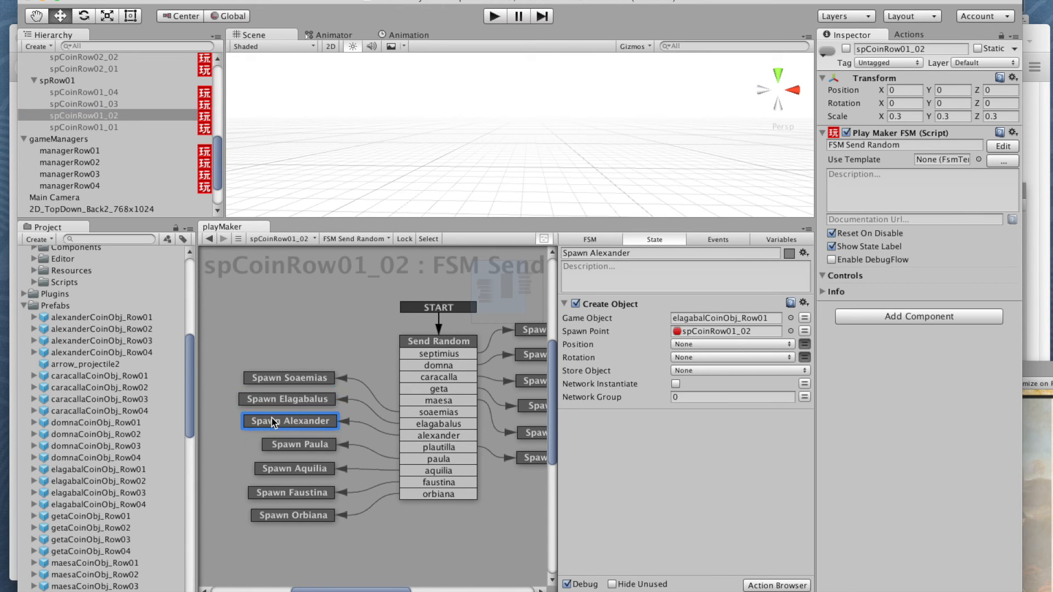
drag(121, 324, 687, 317)
click(101, 126)
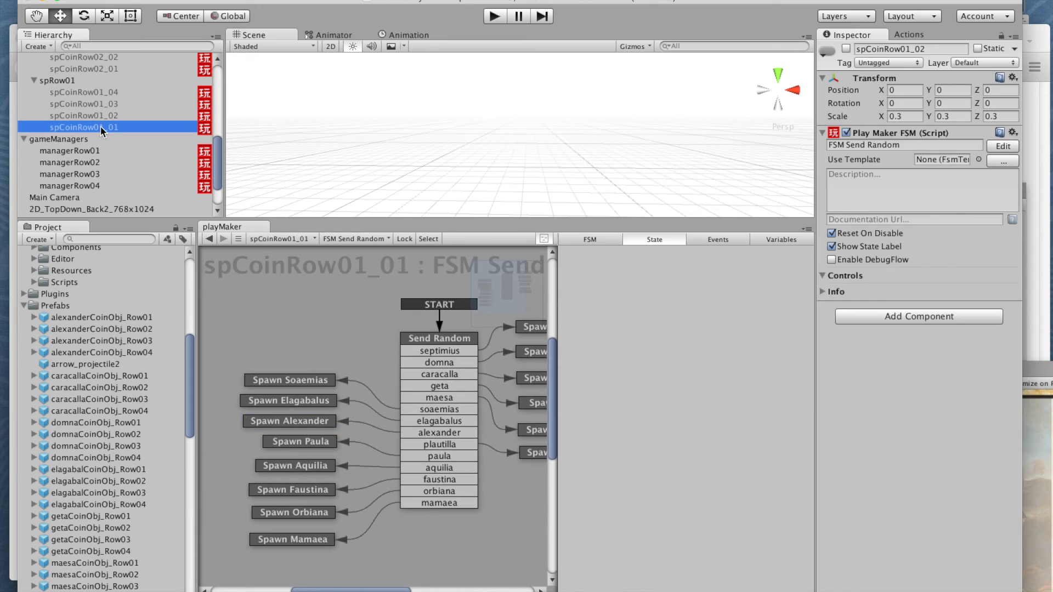
click(296, 420)
drag(116, 321, 724, 319)
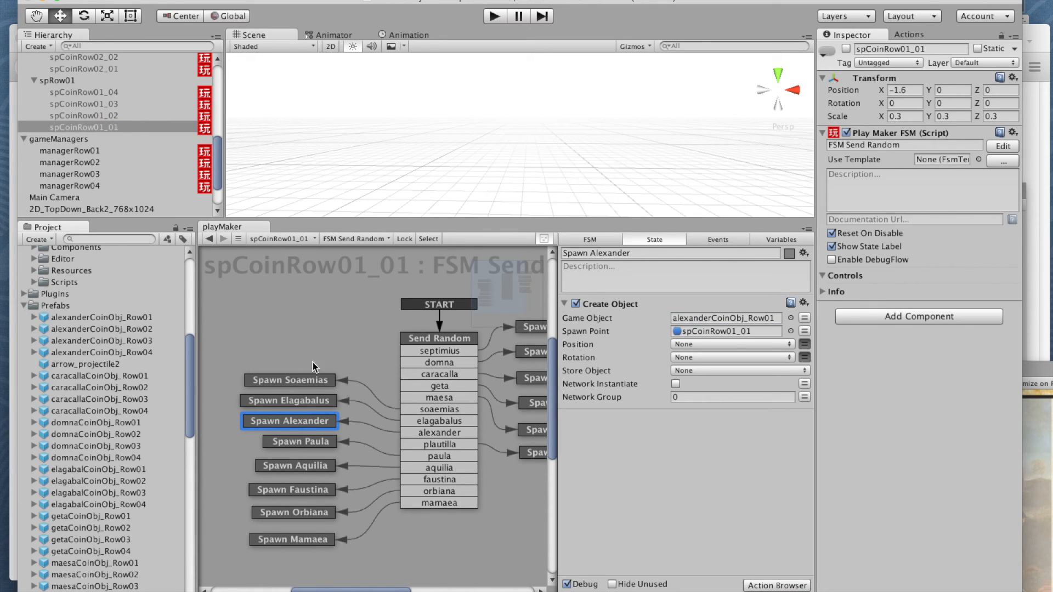
click(107, 117)
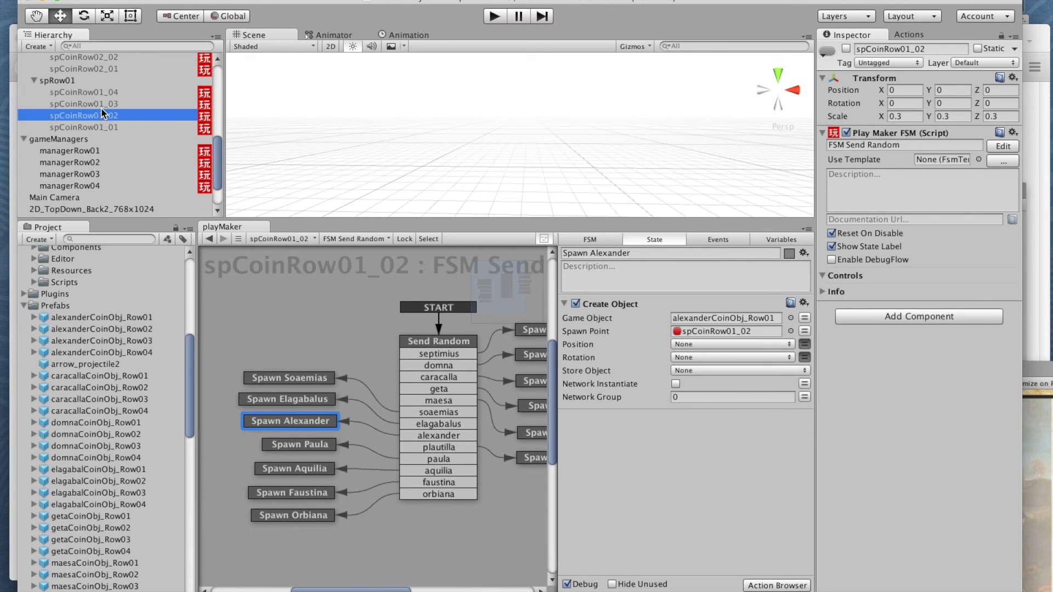
click(101, 105)
click(100, 96)
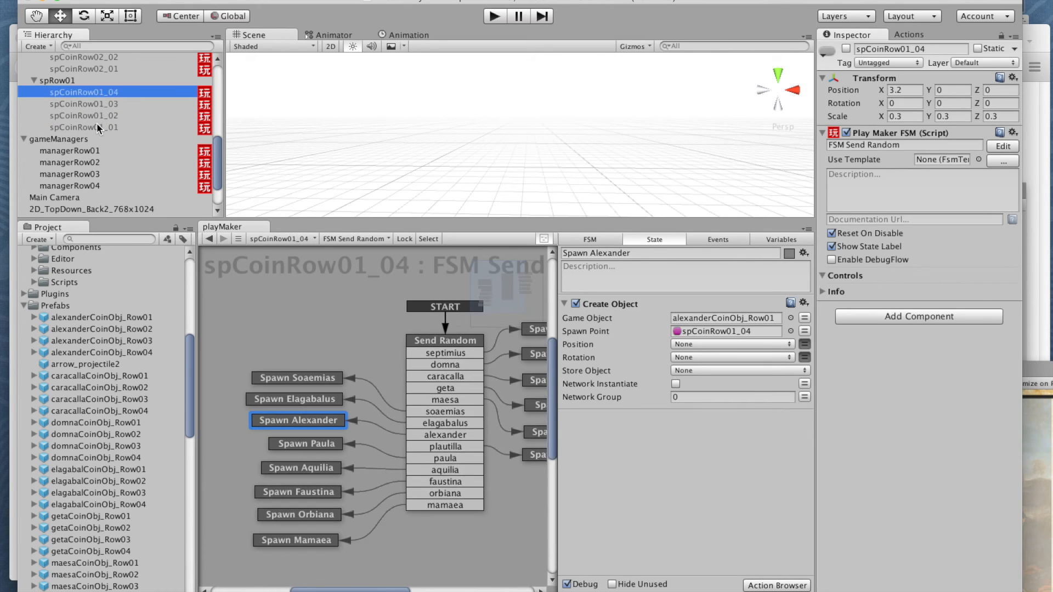
click(98, 127)
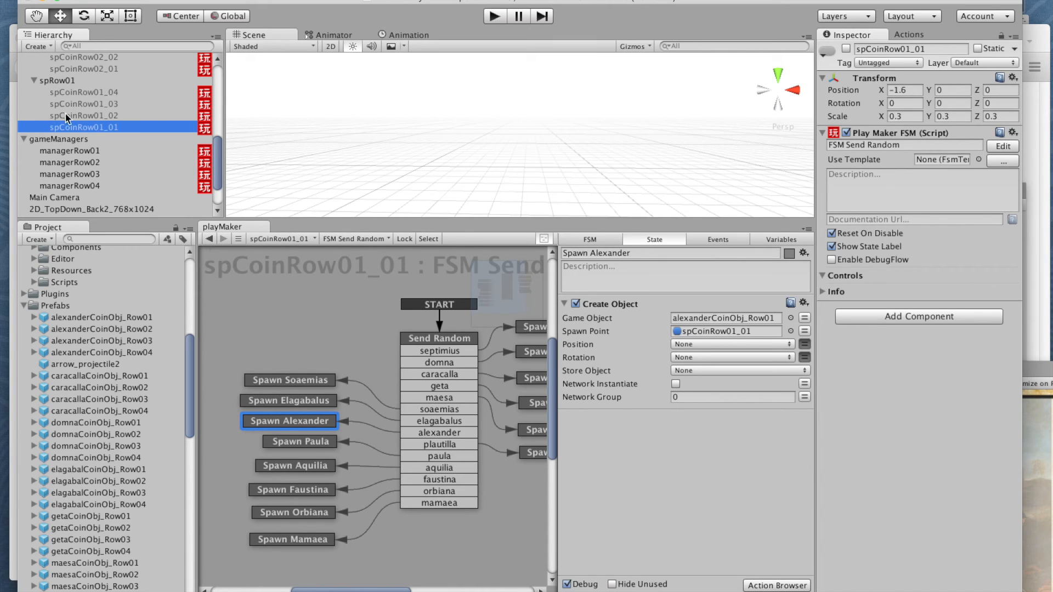
Step: Examine the Maesa Silver Collision FSM of the arrow_projectile2 prefab, including its Idle and Subtract Float Row01 states, and the prefab's list of FSMs
drag(219, 175, 216, 106)
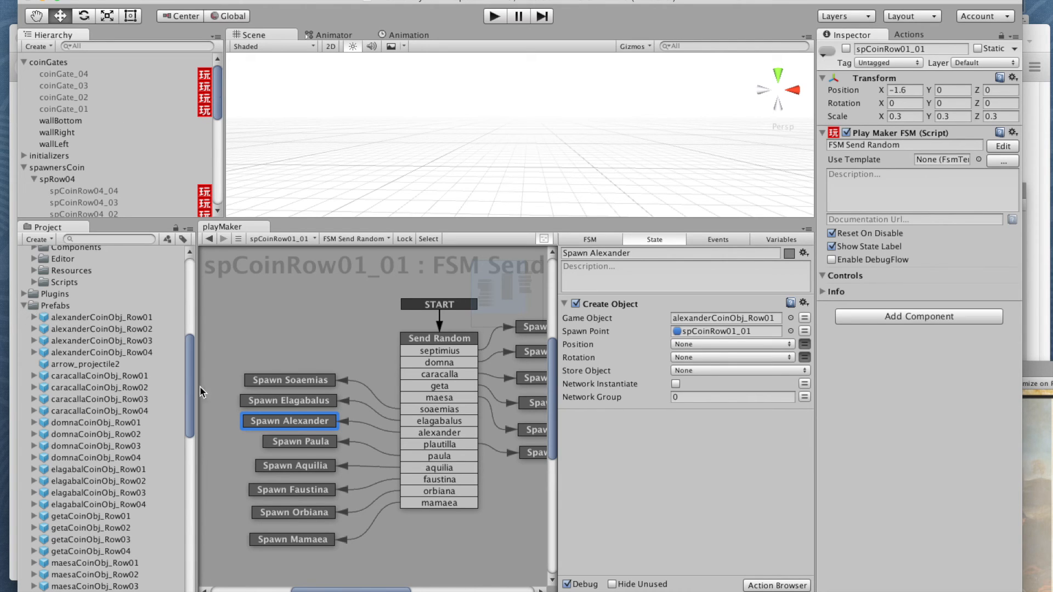
click(82, 365)
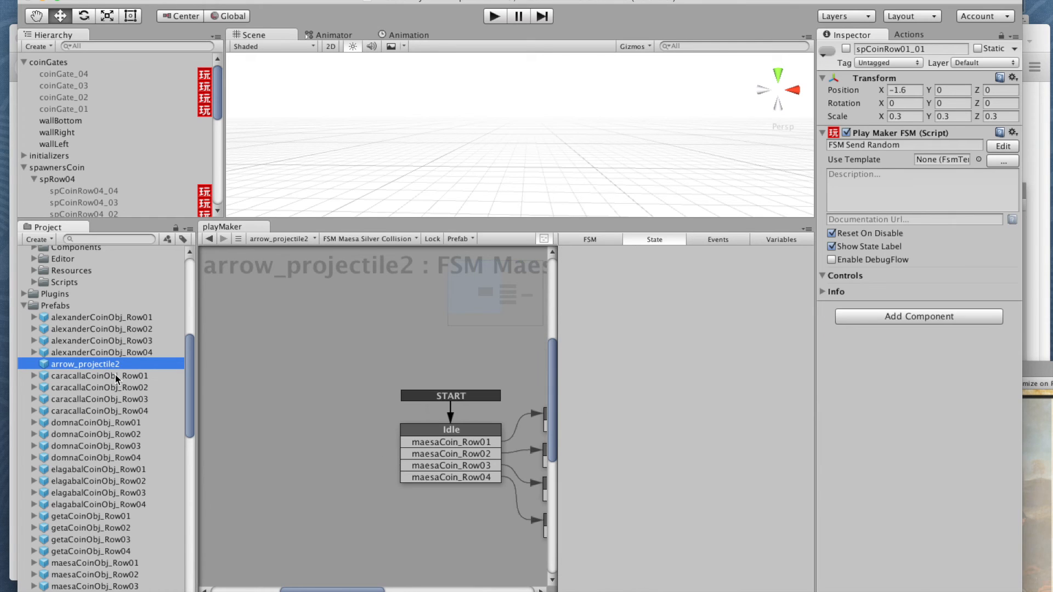
middle_drag(461, 340, 267, 268)
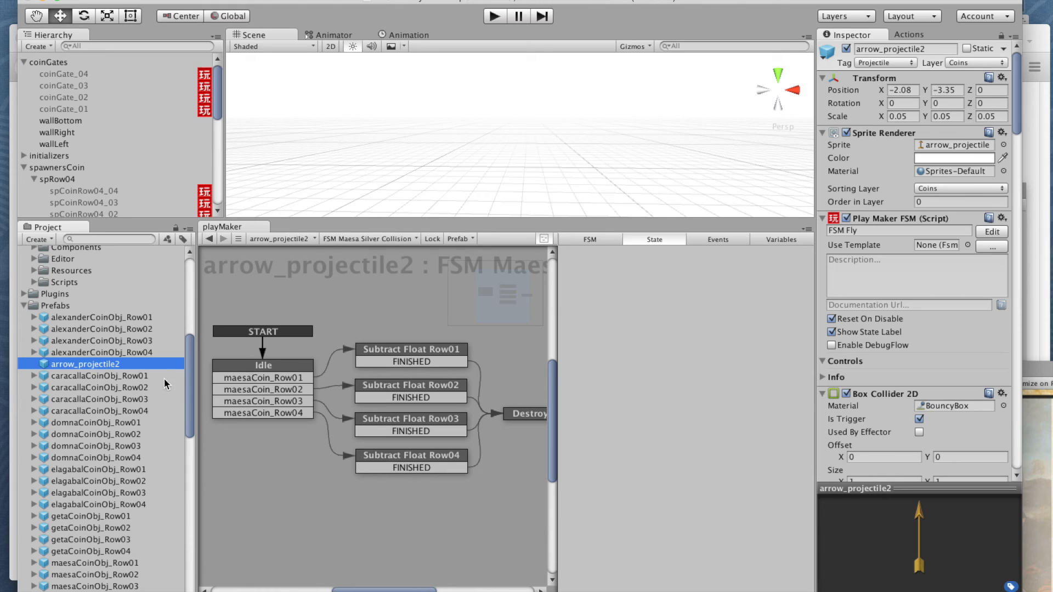
click(234, 366)
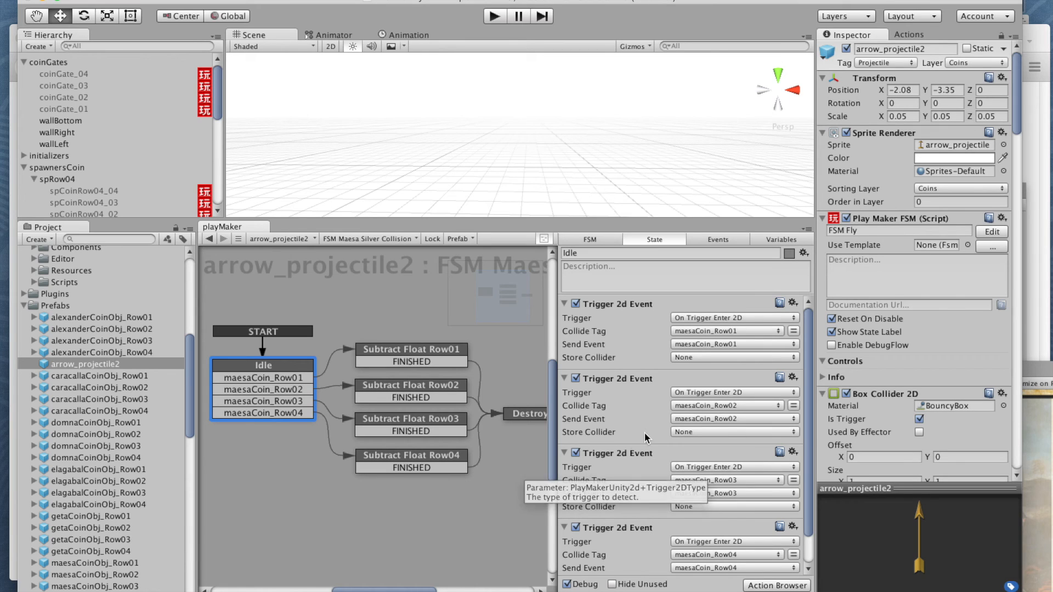
mouse_move(809, 393)
mouse_down()
mouse_move(808, 458)
mouse_move(804, 386)
mouse_up()
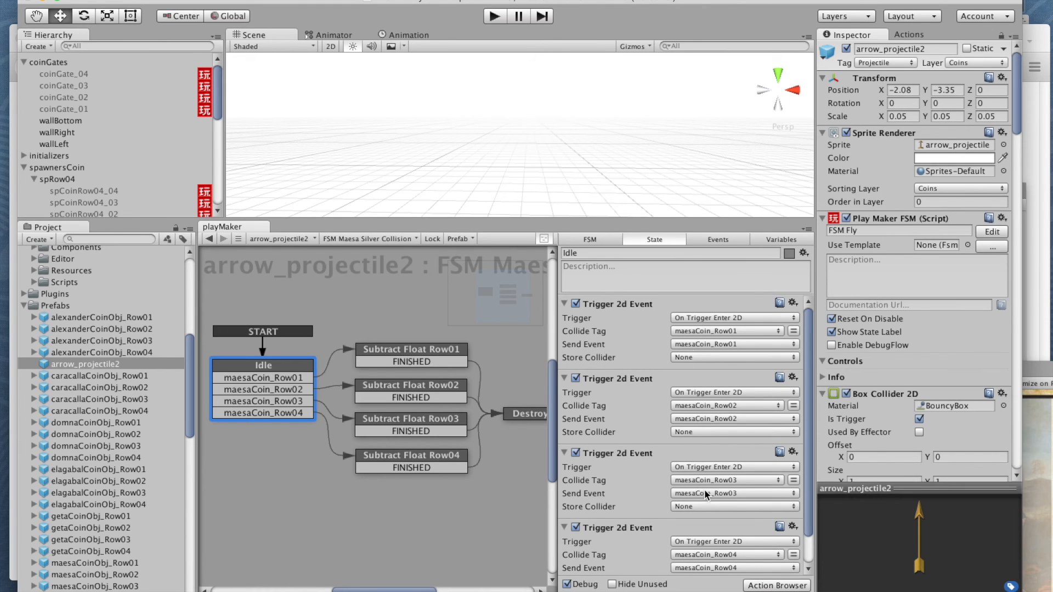
click(394, 348)
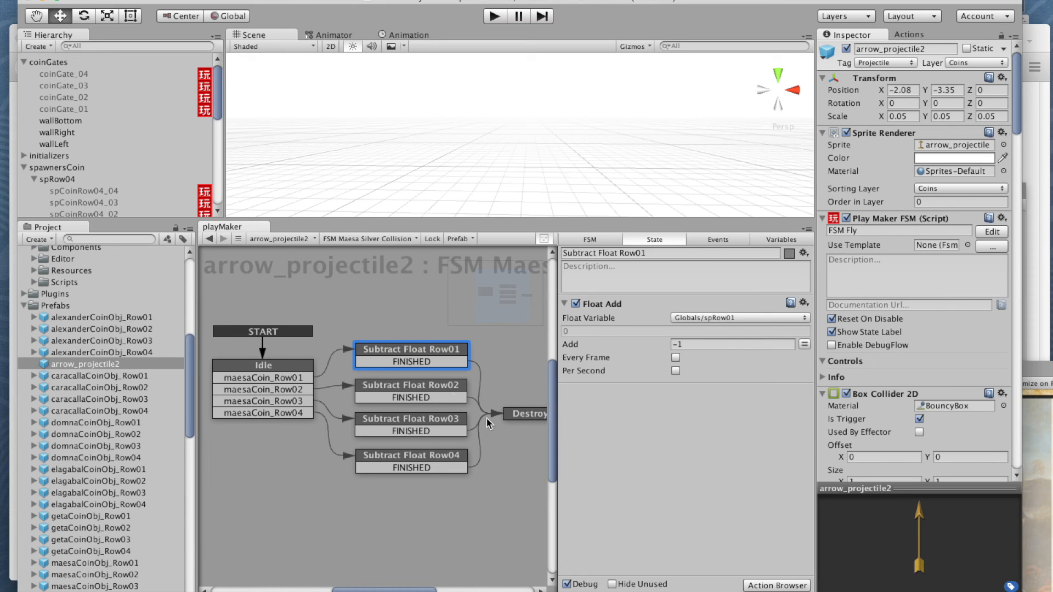
click(377, 235)
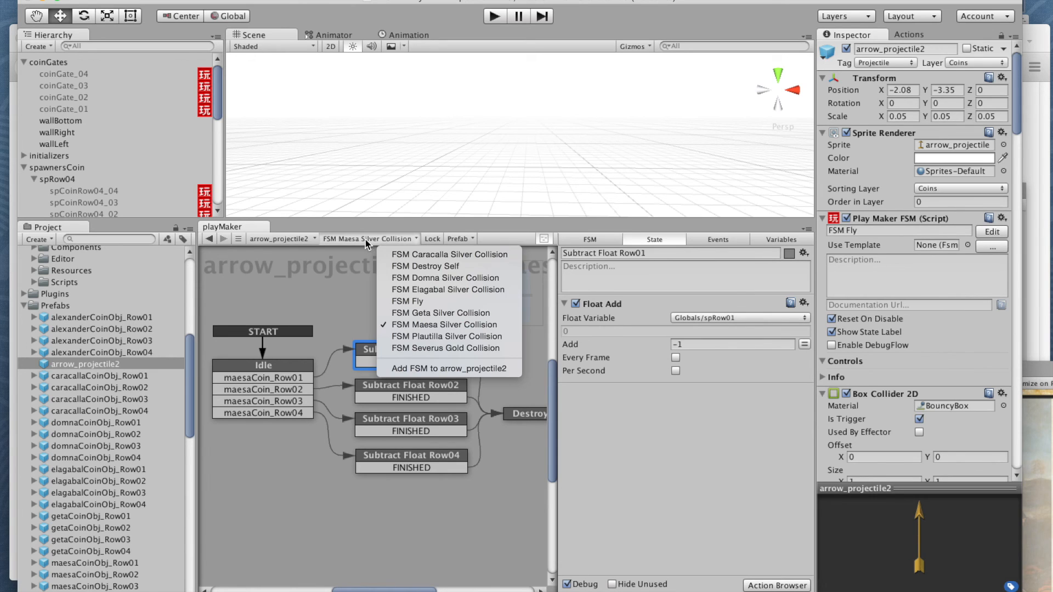
click(366, 240)
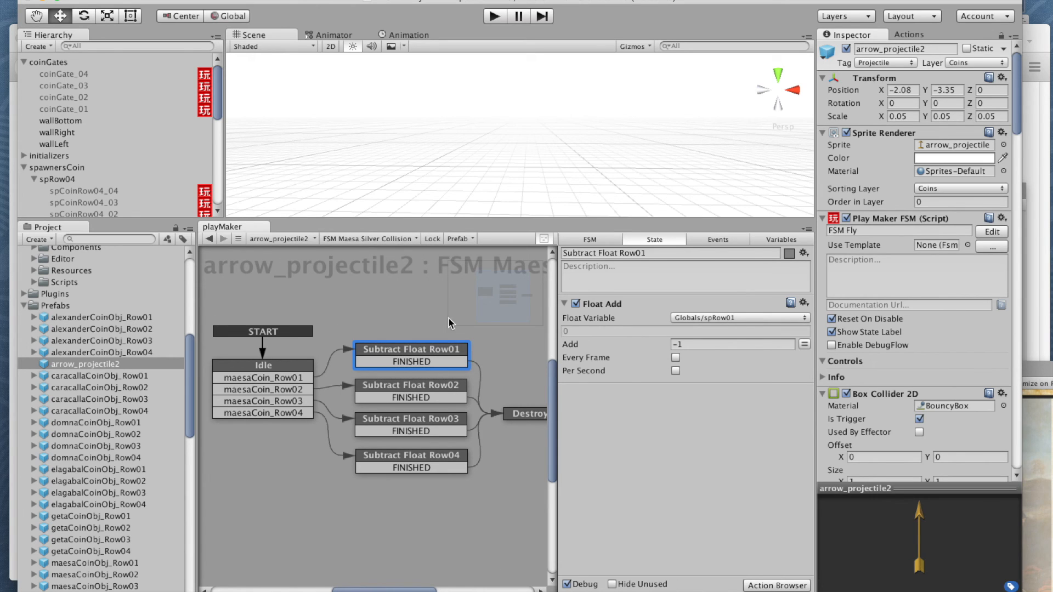
click(386, 239)
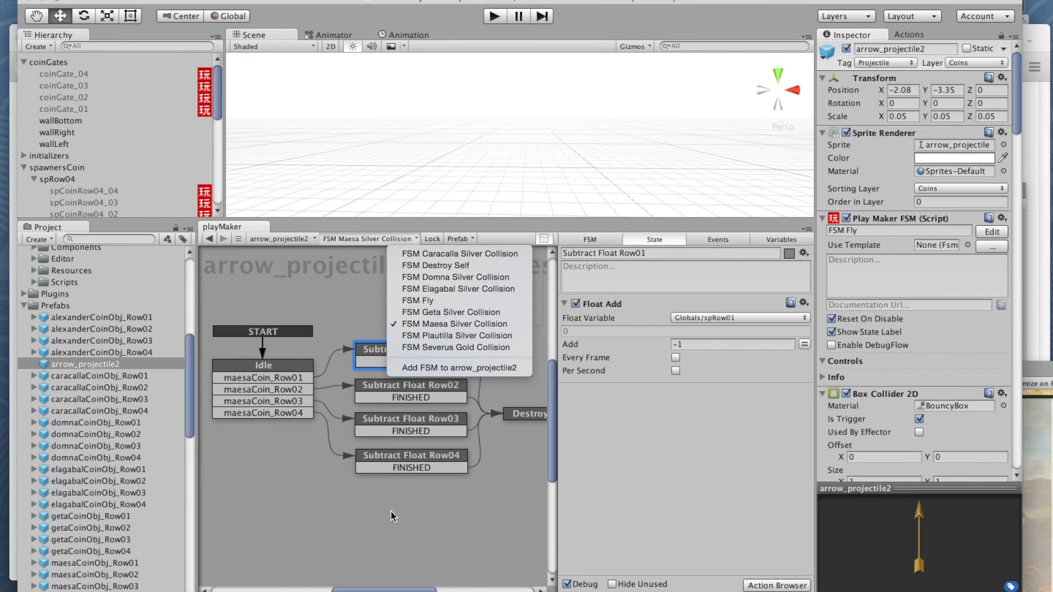
click(353, 499)
Step: Copy FSM Maesa Silver Collision and paste its states into a new FSM added to arrow_projectile2
right_click(301, 455)
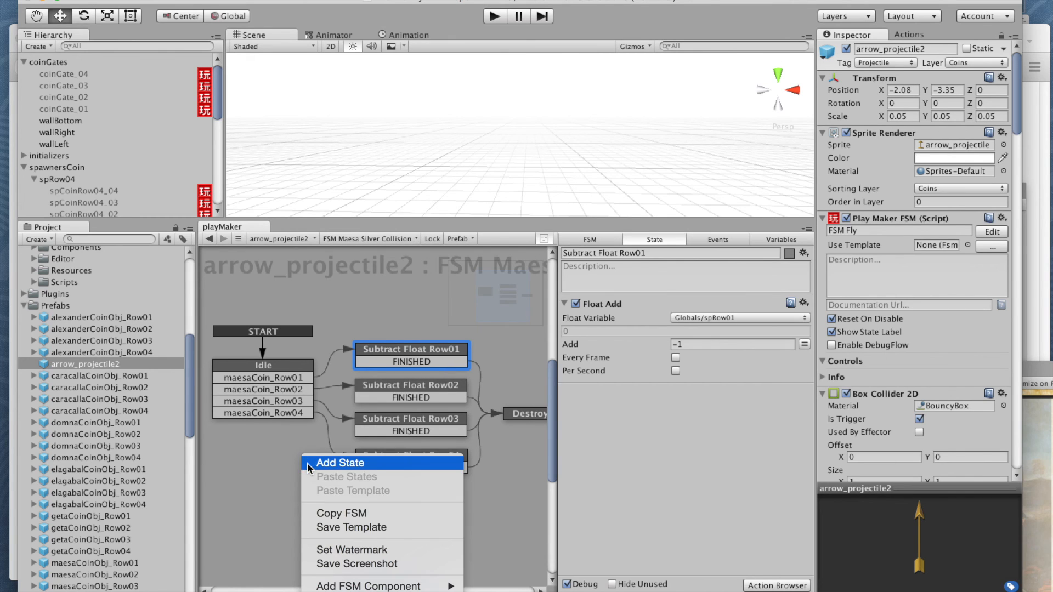
click(331, 516)
click(368, 239)
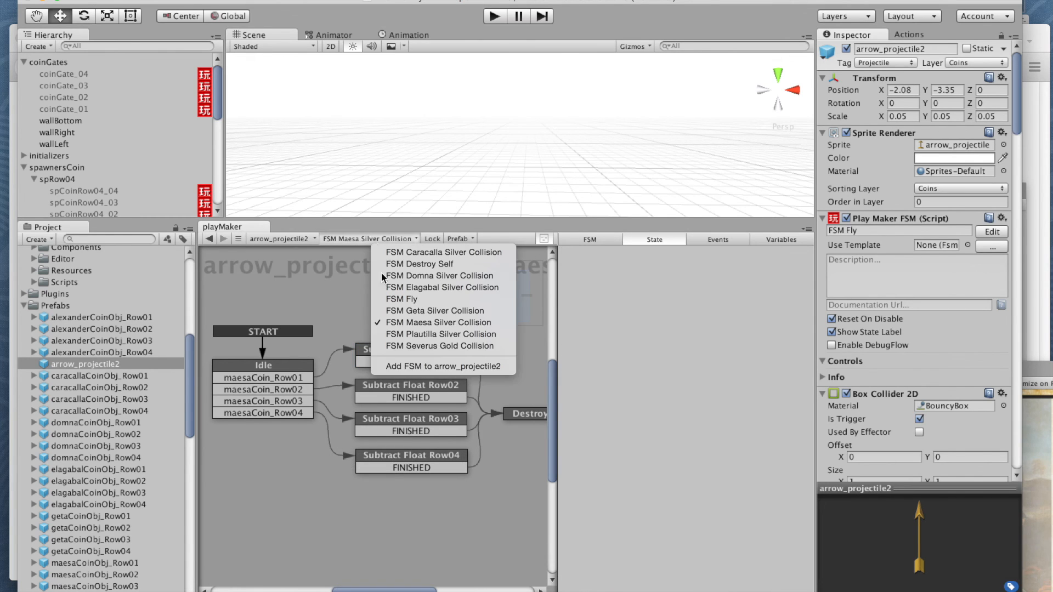
click(395, 367)
right_click(388, 345)
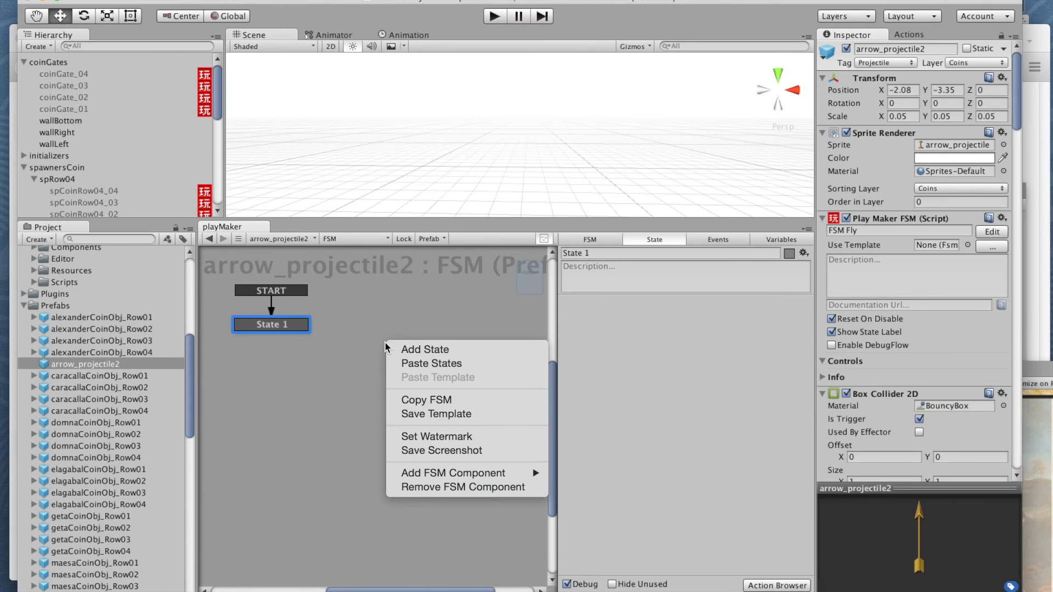
click(404, 364)
click(628, 205)
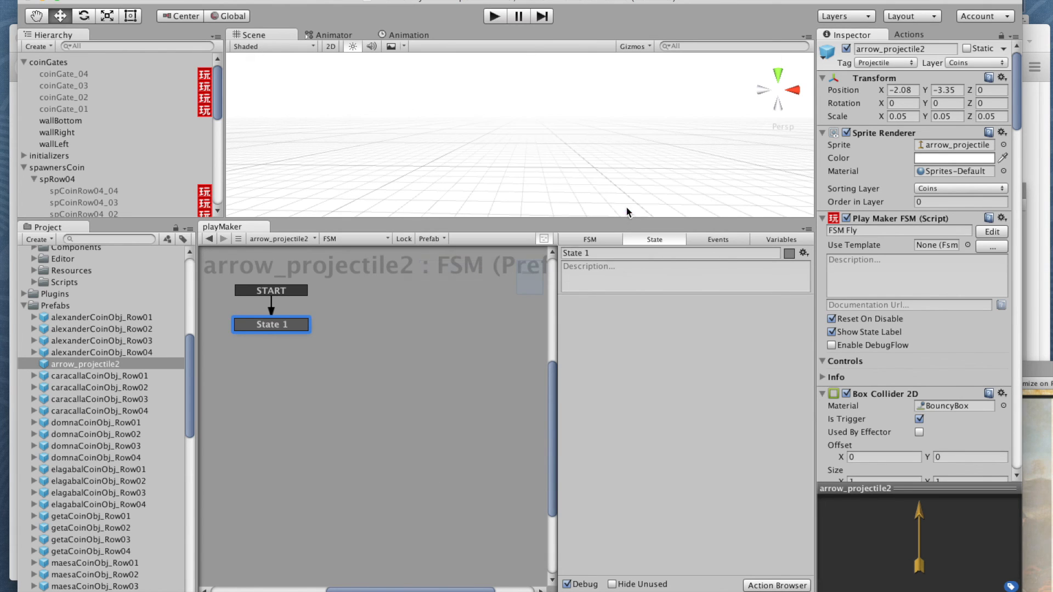
Step: Delete the default State 1 from the new FSM, leaving only the pasted states
click(278, 330)
right_click(278, 328)
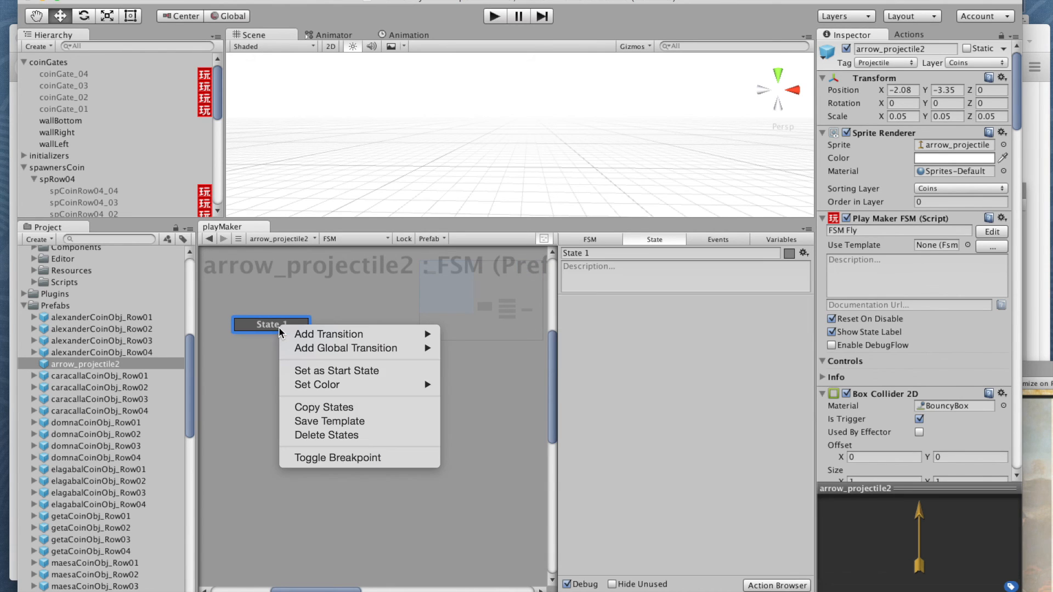
click(332, 434)
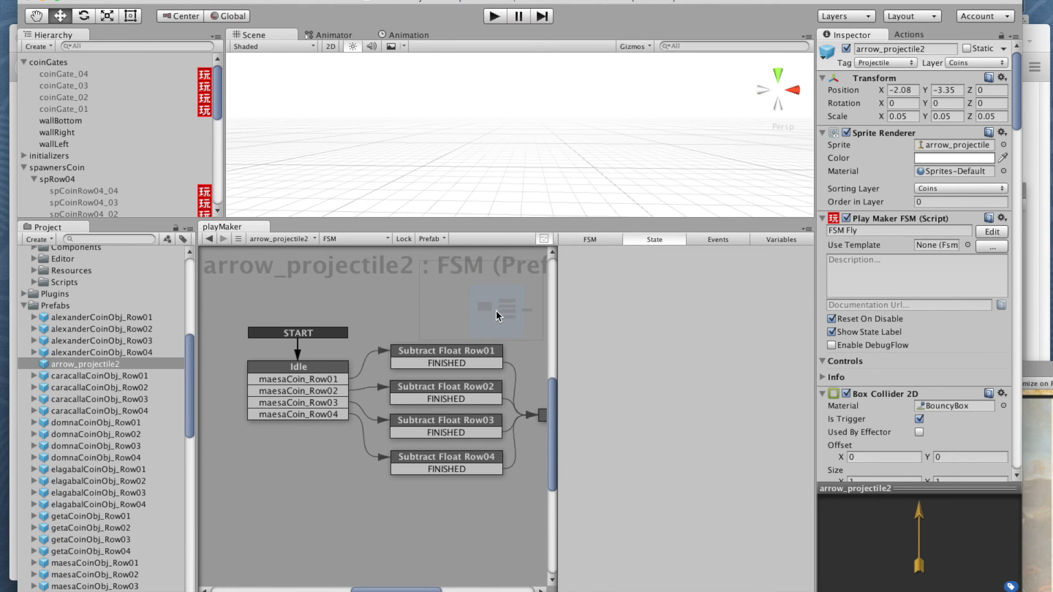
middle_drag(465, 381, 423, 358)
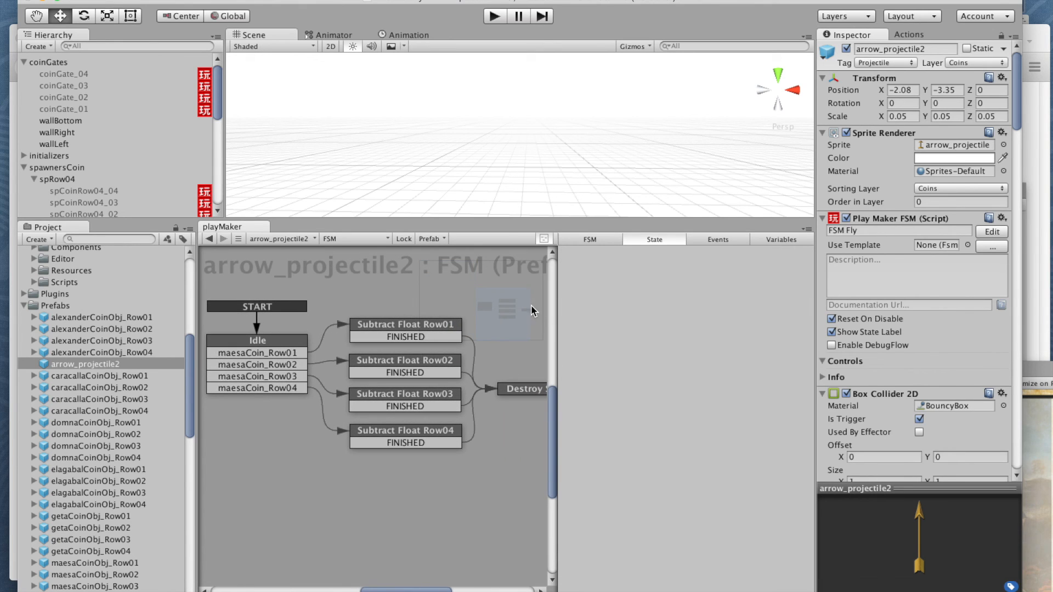
Step: Name the new arrow_projectile2 FSM "FSM Alexander Collision" and check the list of FSMs
click(591, 240)
click(598, 252)
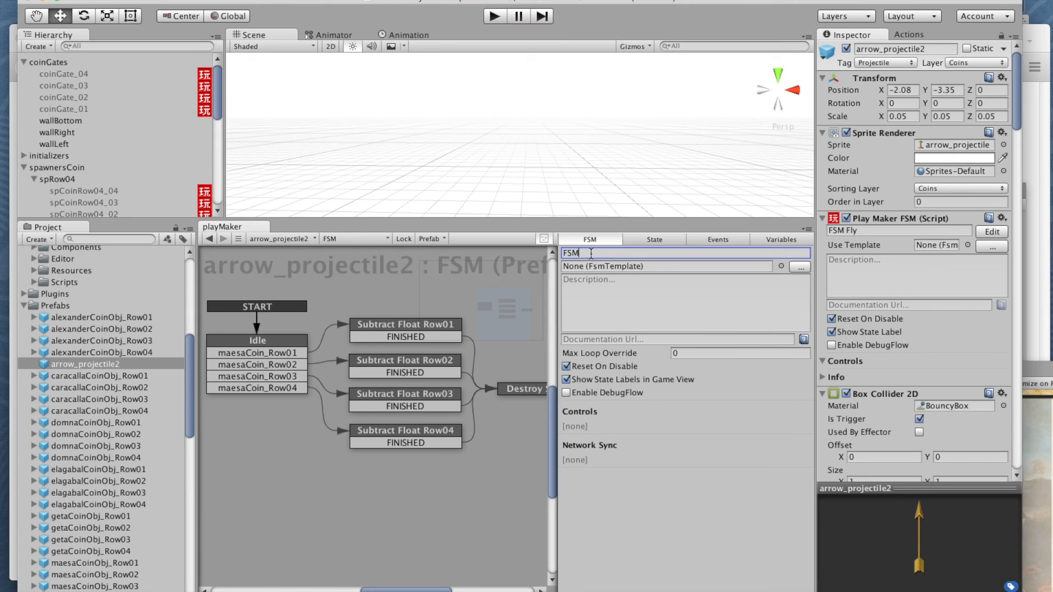
text(Alexander Collision)
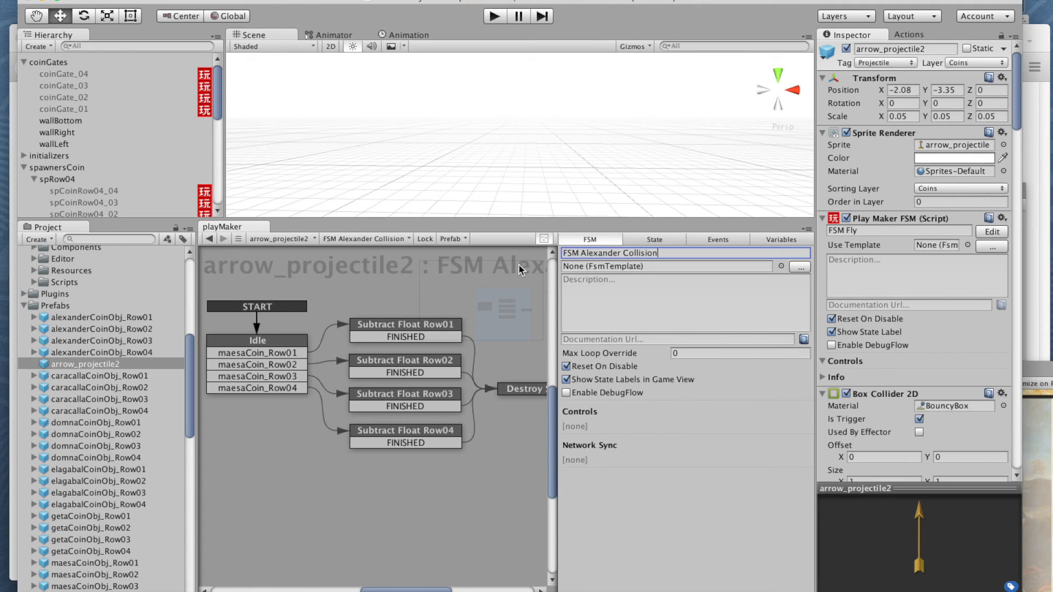
click(391, 239)
click(390, 239)
Step: Add an event named alexanderCoin_Row01 to FSM Alexander Collision
click(263, 340)
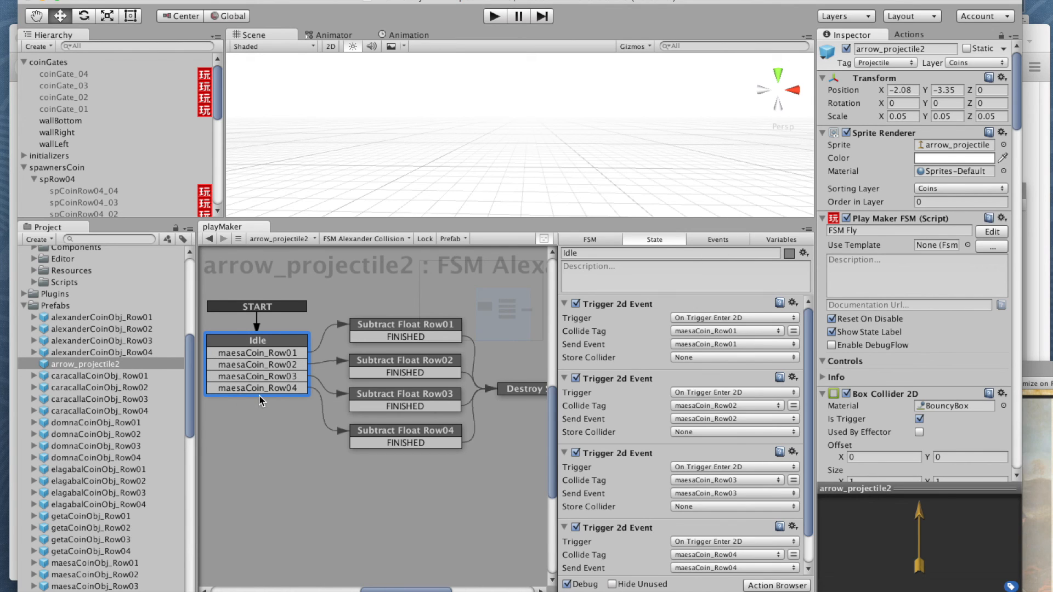
click(715, 240)
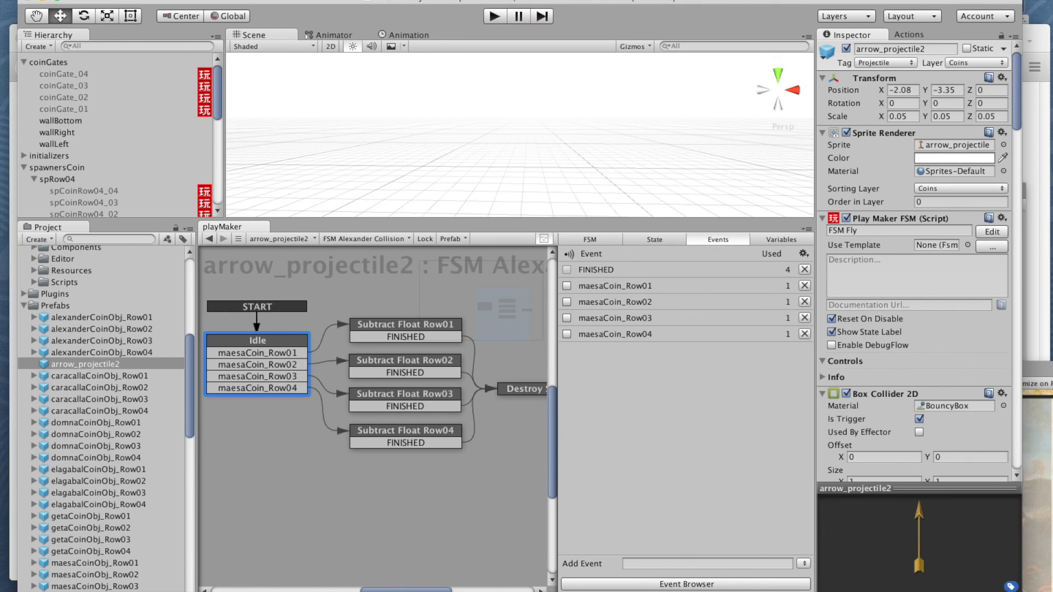
click(664, 564)
text(alex)
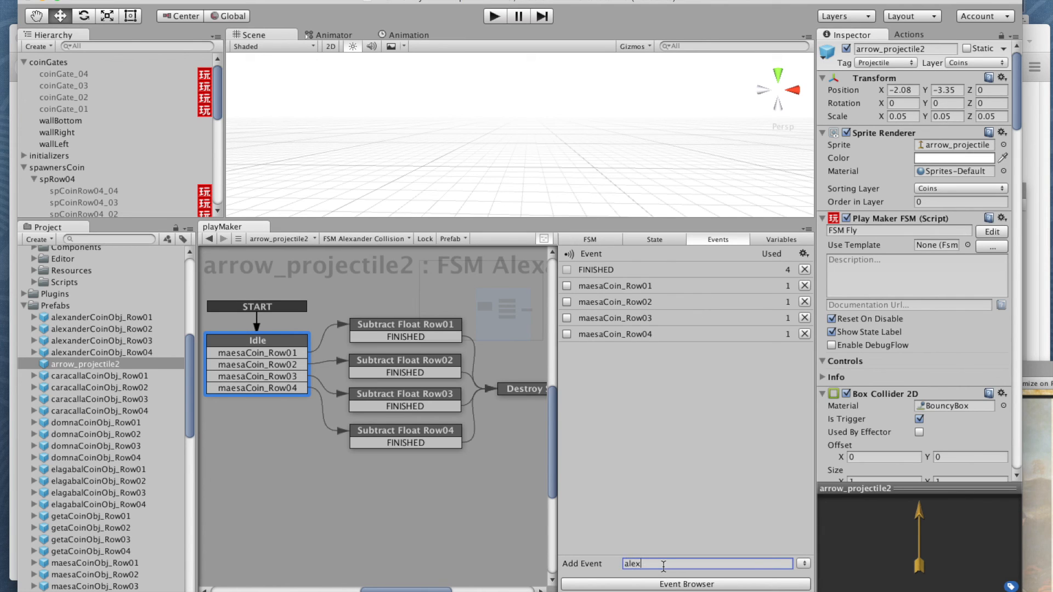
text(anderCoin_Row01)
drag(726, 566, 611, 568)
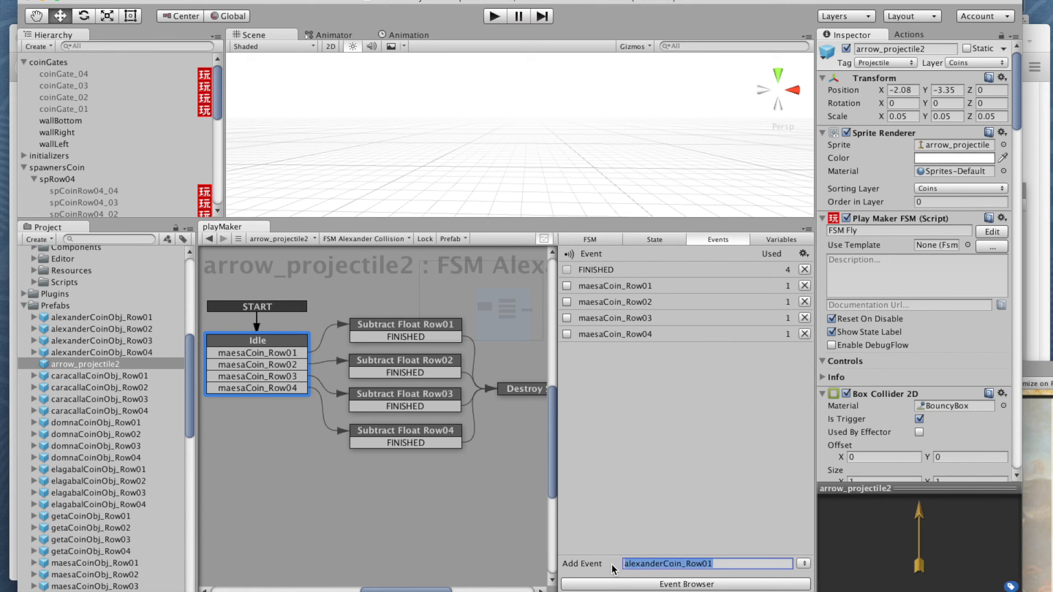
click(720, 568)
key(Return)
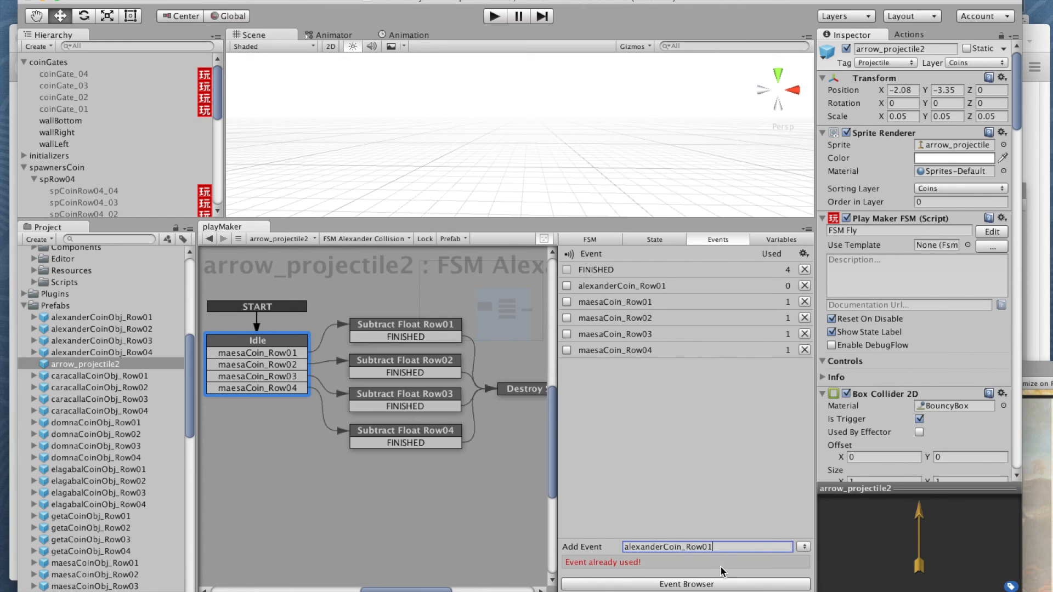
Step: Add the events alexanderCoin_Row02, alexanderCoin_Row03 and alexanderCoin_Row04 to FSM Alexander Collision
key(BackSpace)
text(2)
key(Return)
key(ctrl+v)
key(BackSpace)
text(3)
key(Return)
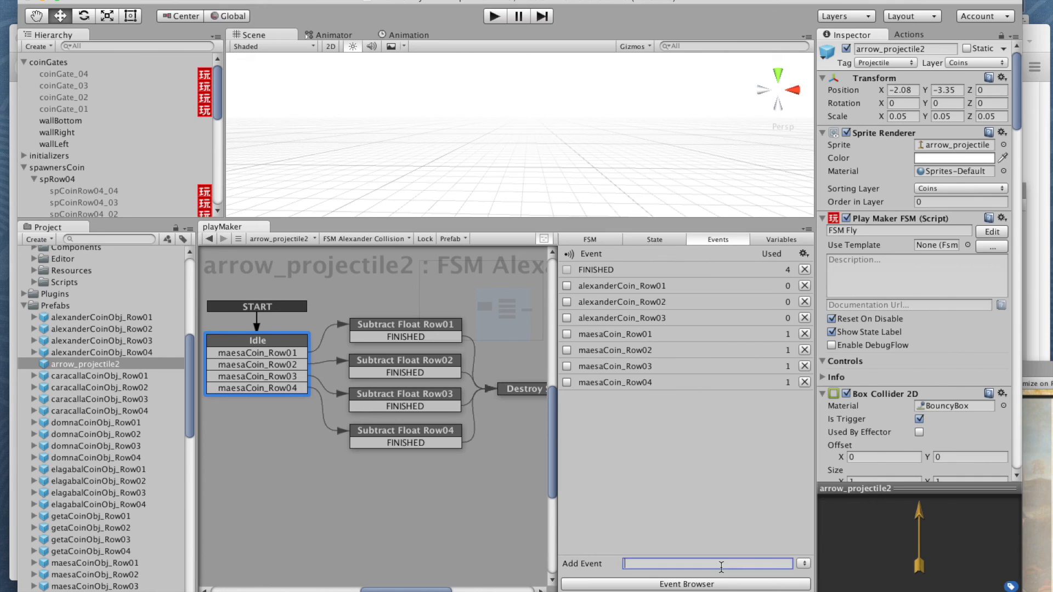
key(ctrl+v)
key(BackSpace)
text(4)
key(Return)
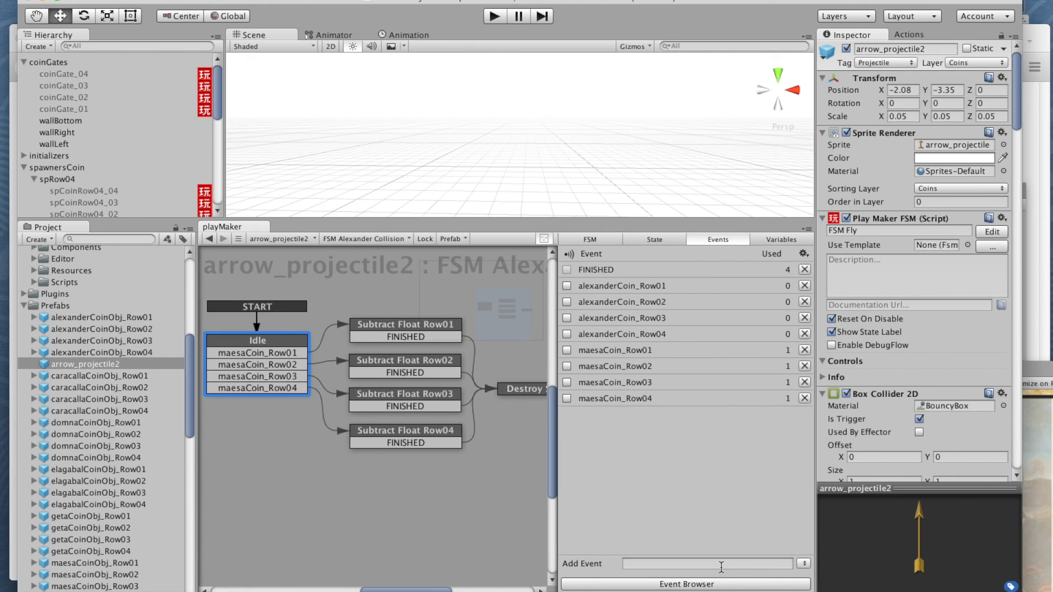
Step: Change the Idle state's maesaCoin_Row01 transition event to alexanderCoin_Row01
click(272, 354)
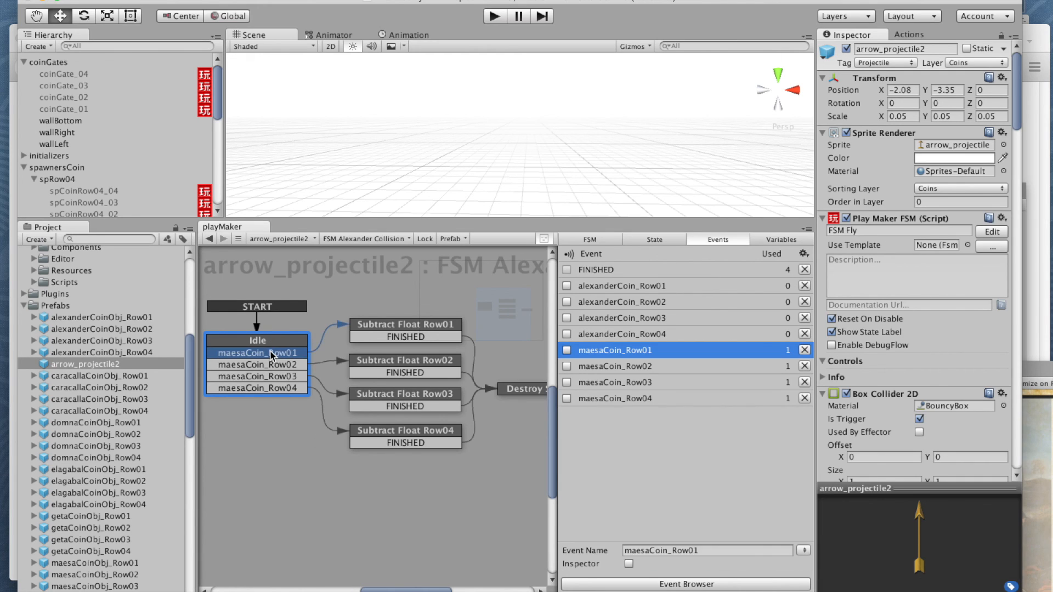
right_click(272, 353)
mouse_move(289, 382)
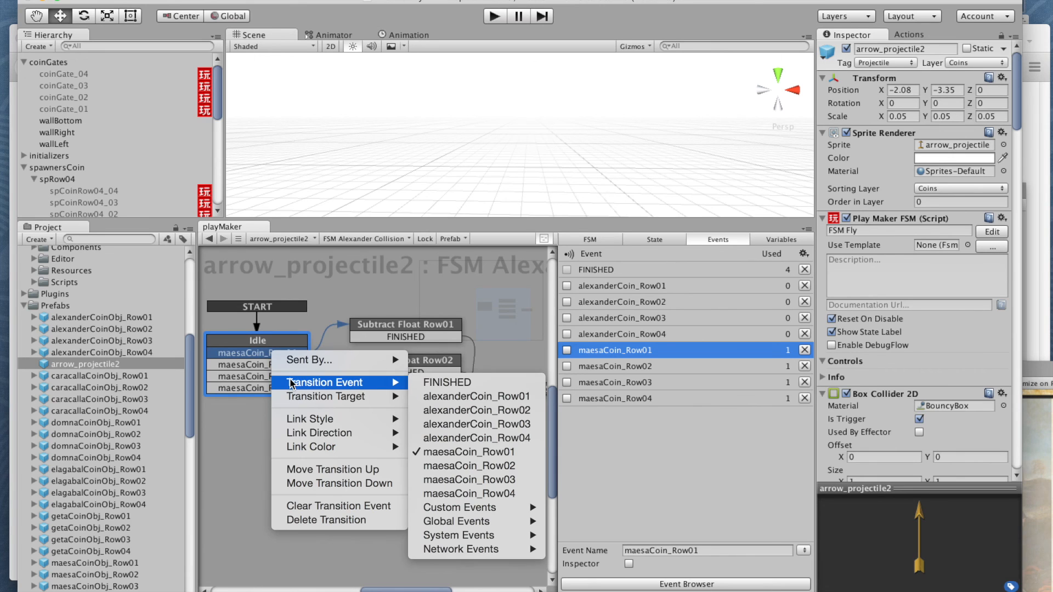
click(477, 396)
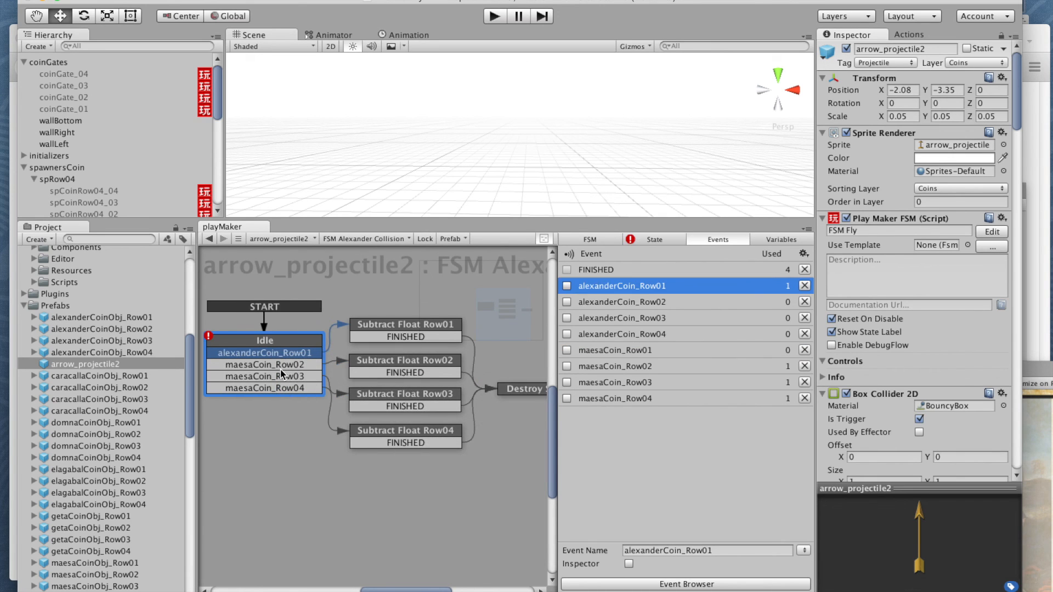
Step: Change the Idle state's remaining maesaCoin transition events to alexanderCoin_Row02, alexanderCoin_Row03 and alexanderCoin_Row04, matching each row
click(281, 366)
right_click(281, 367)
mouse_move(384, 397)
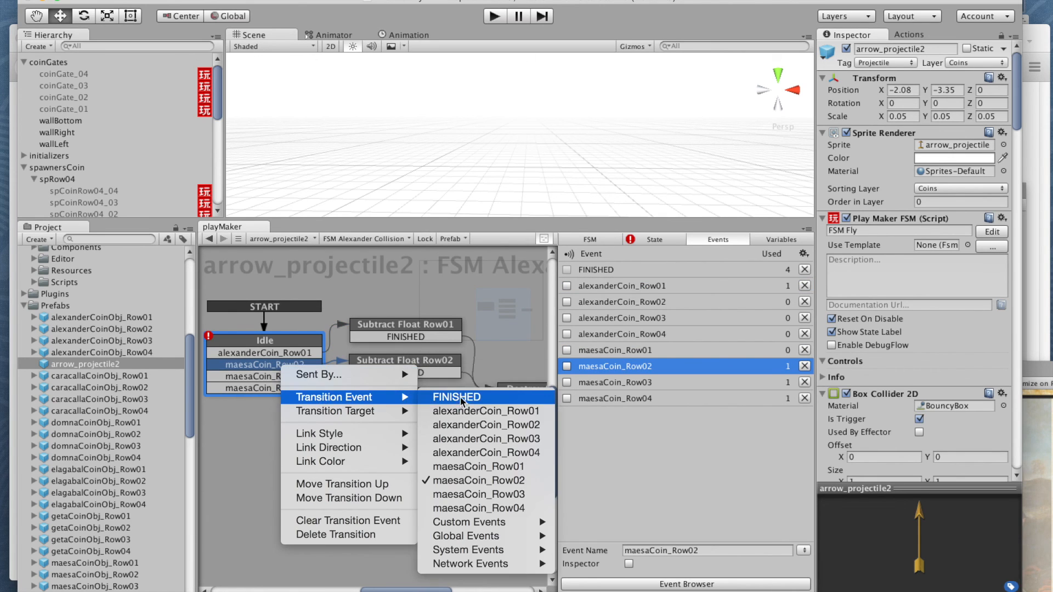
click(473, 425)
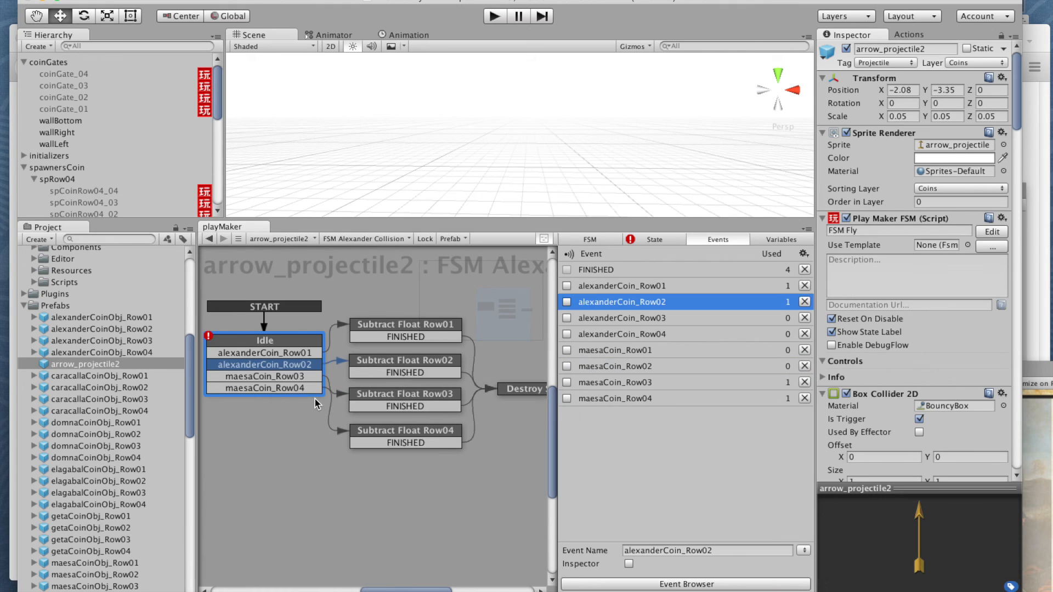
click(290, 379)
right_click(291, 381)
mouse_move(310, 408)
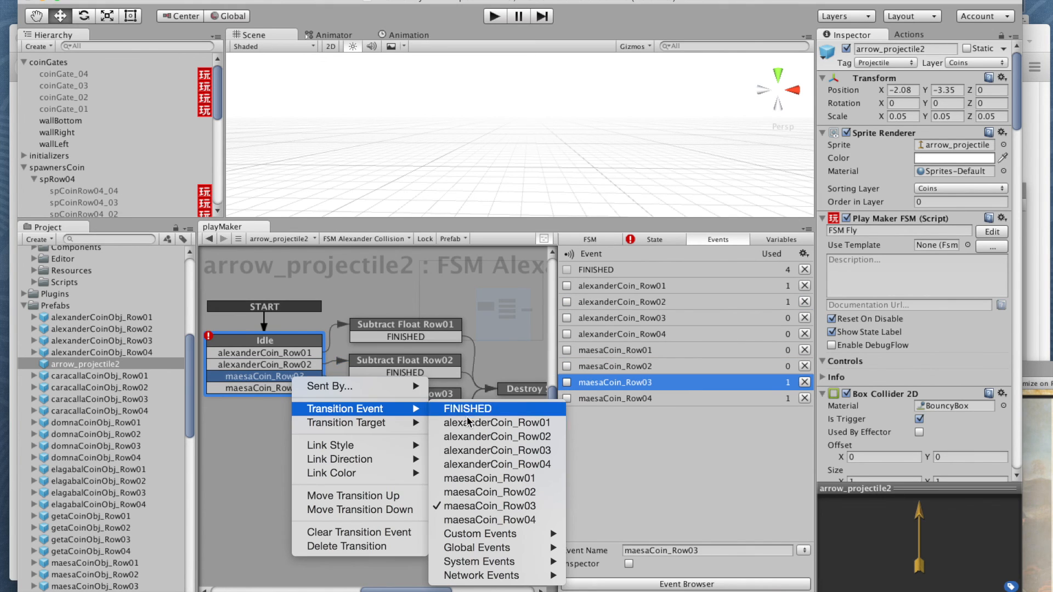
click(473, 450)
click(280, 387)
right_click(280, 388)
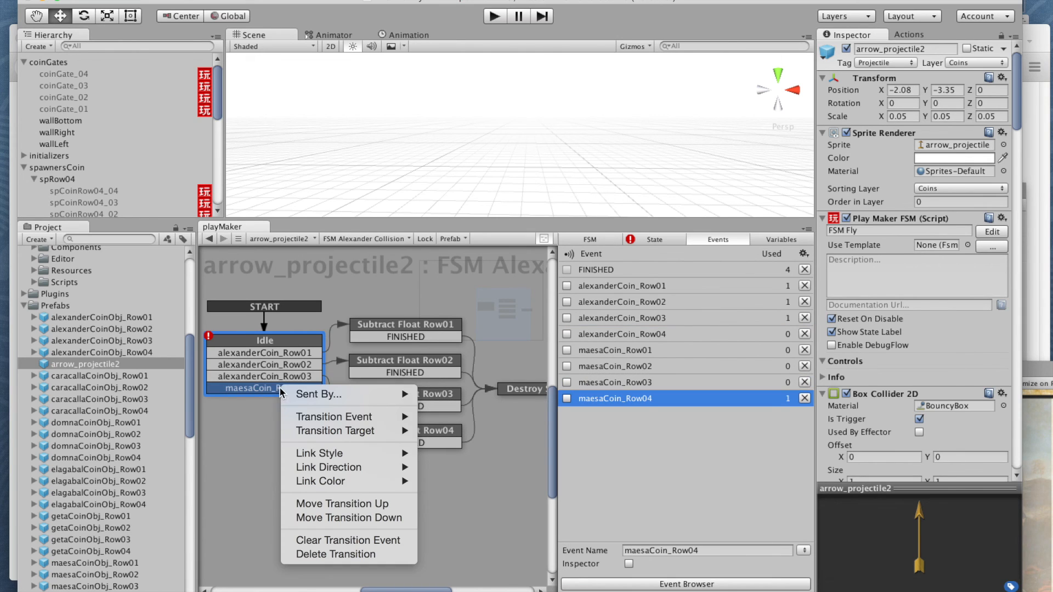
mouse_move(340, 417)
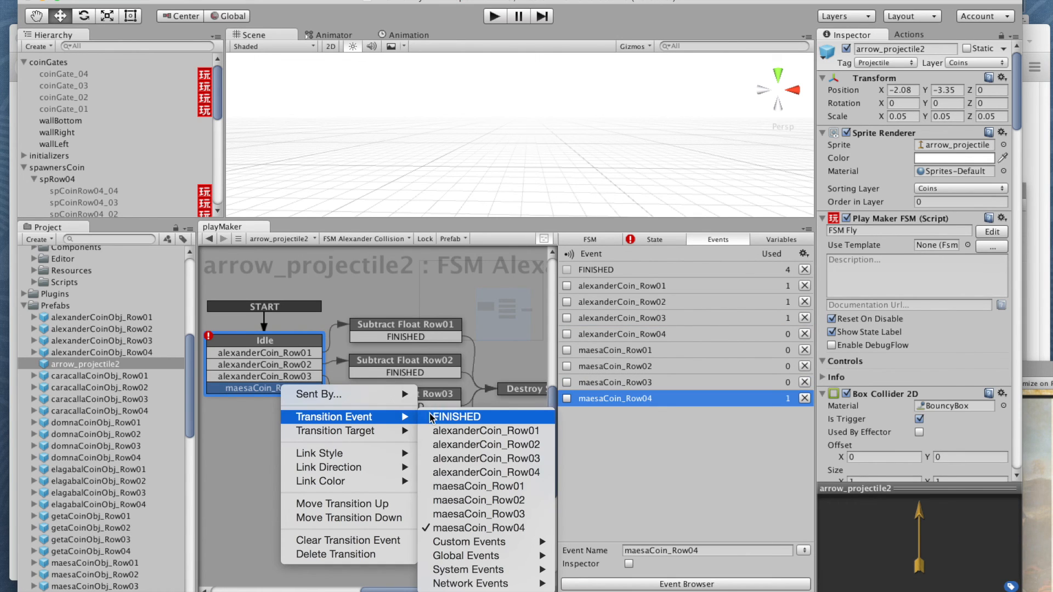
click(462, 471)
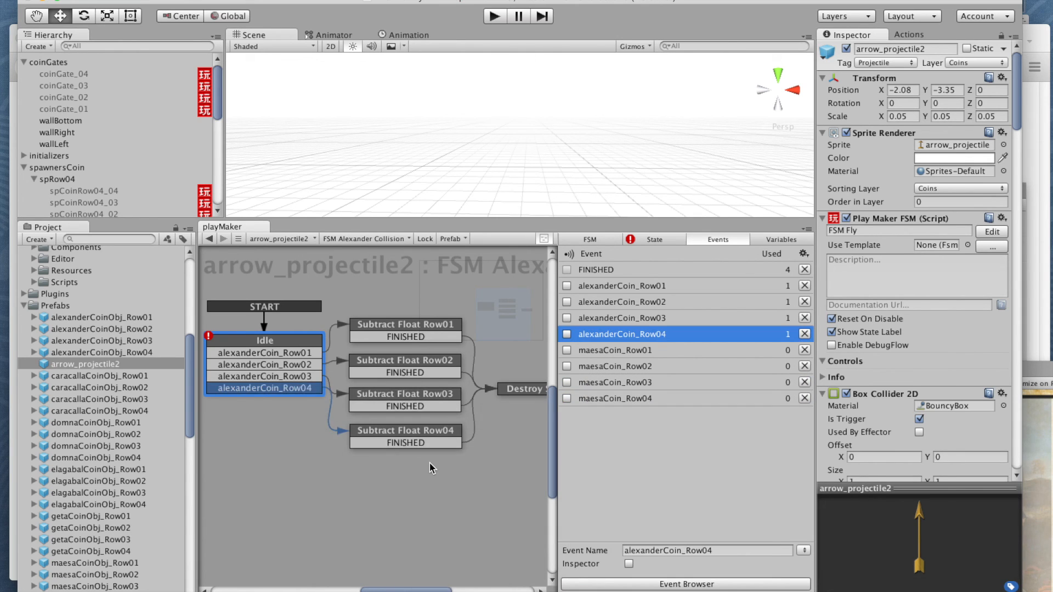
Step: In the Idle state's first Trigger 2d Event action, set both Collide Tag and Send Event to alexanderCoin_Row01
click(267, 339)
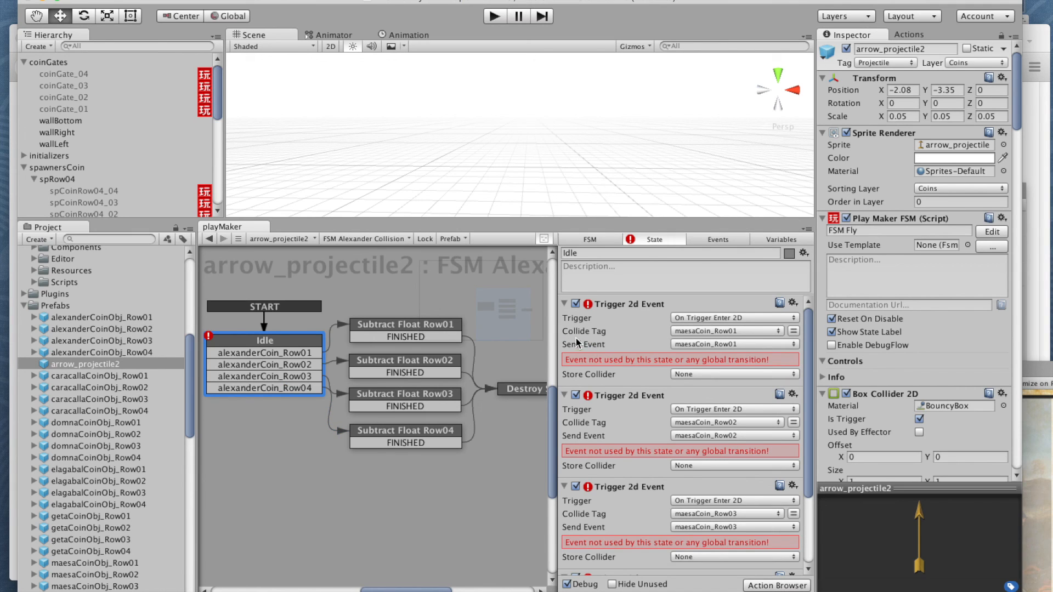
click(698, 331)
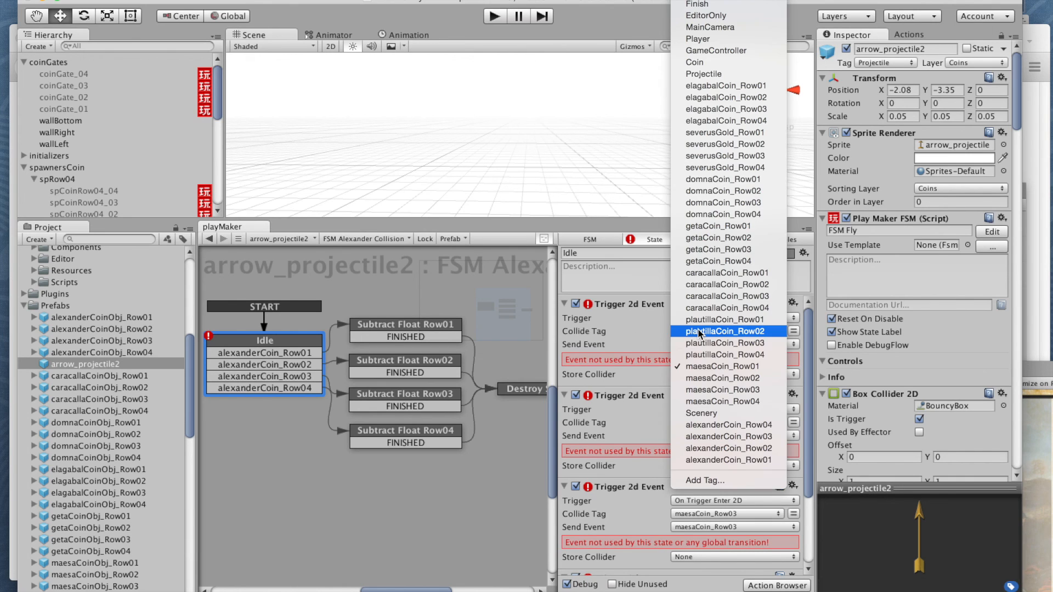
click(715, 461)
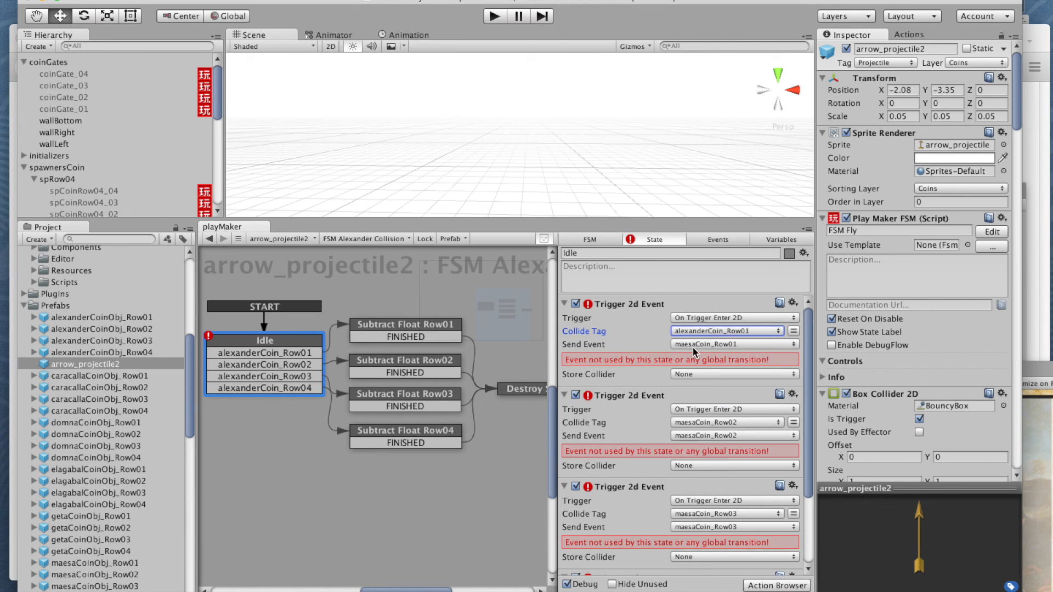
click(691, 344)
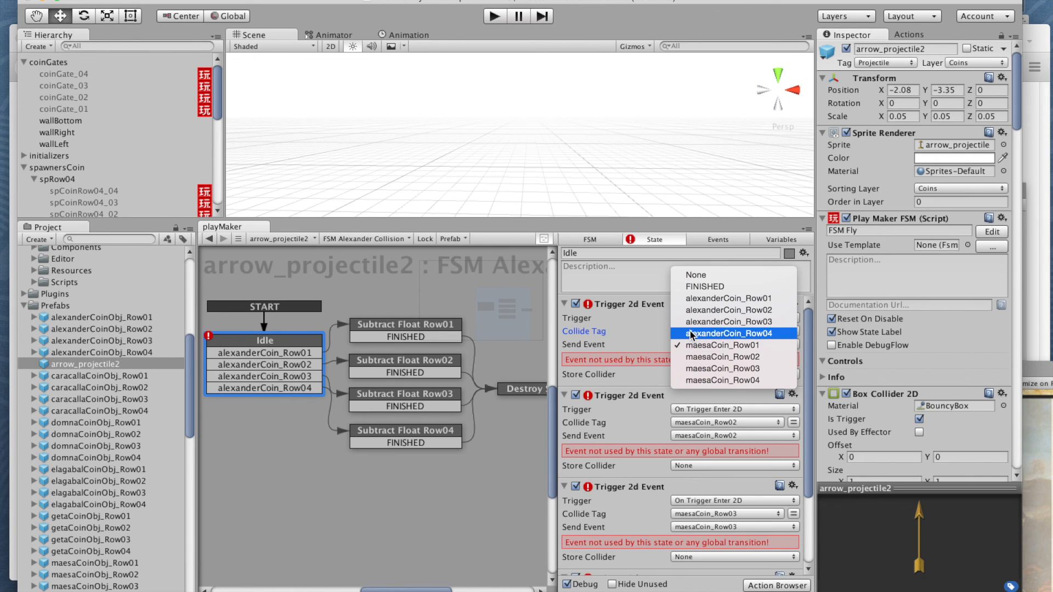
click(726, 298)
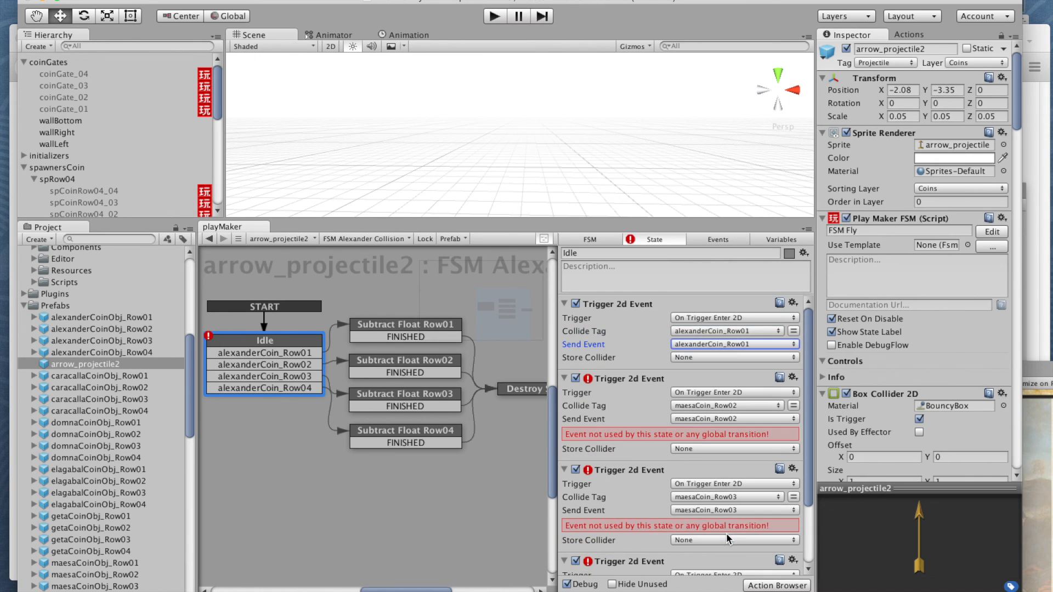
Step: Set Collide Tag and Send Event to alexanderCoin_Row02 in the second Trigger 2d Event and alexanderCoin_Row03 in the third
click(708, 407)
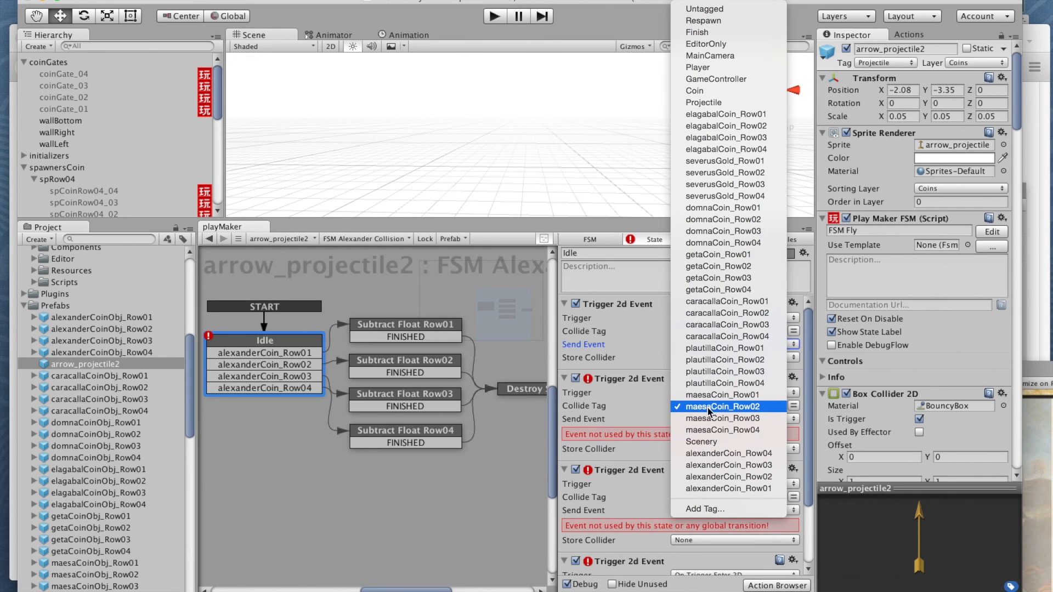
click(712, 477)
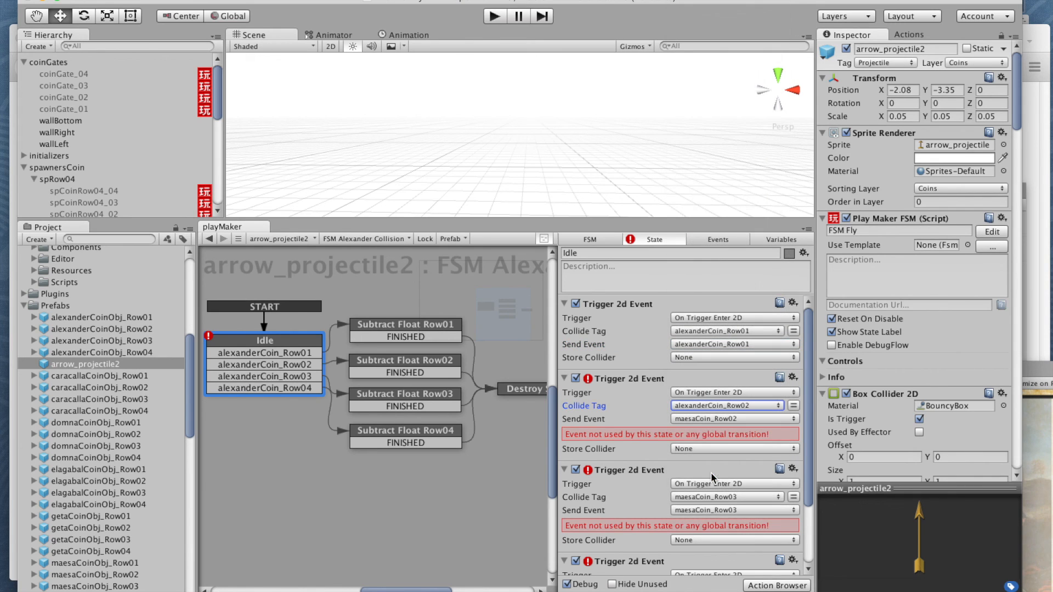
click(710, 419)
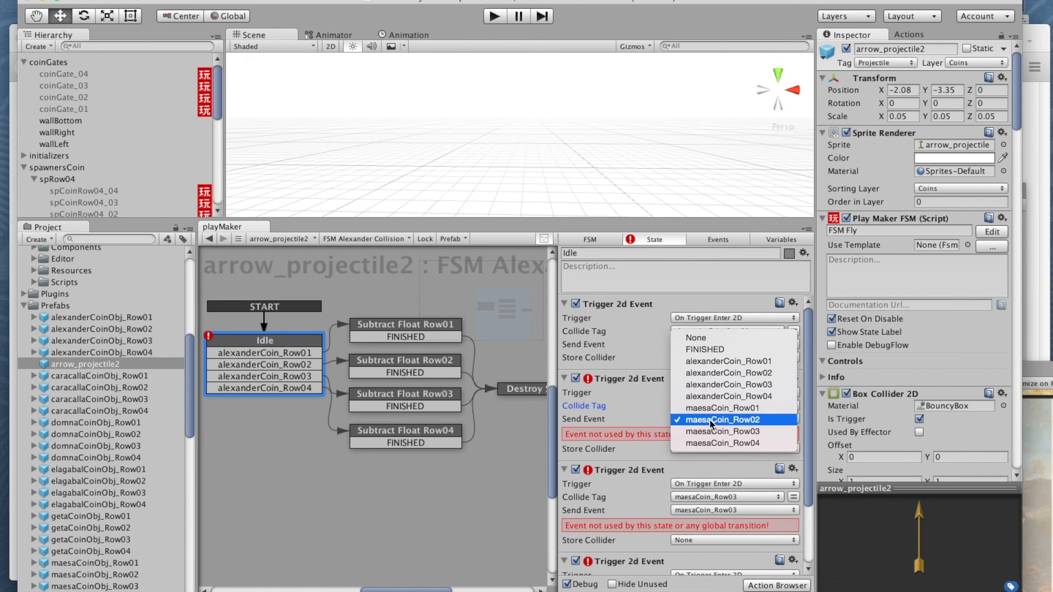
click(707, 372)
click(729, 482)
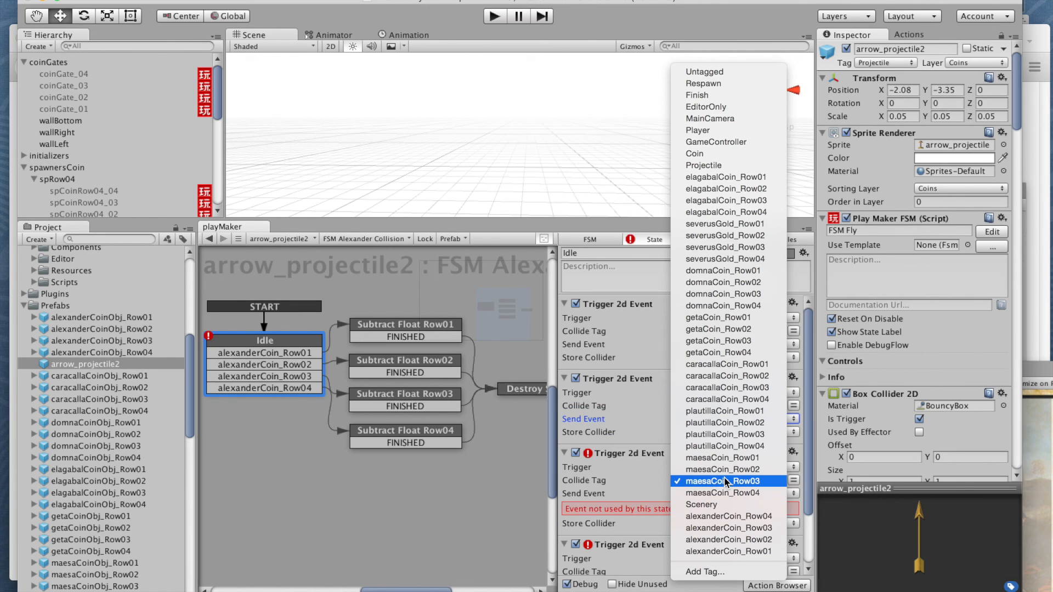
click(729, 527)
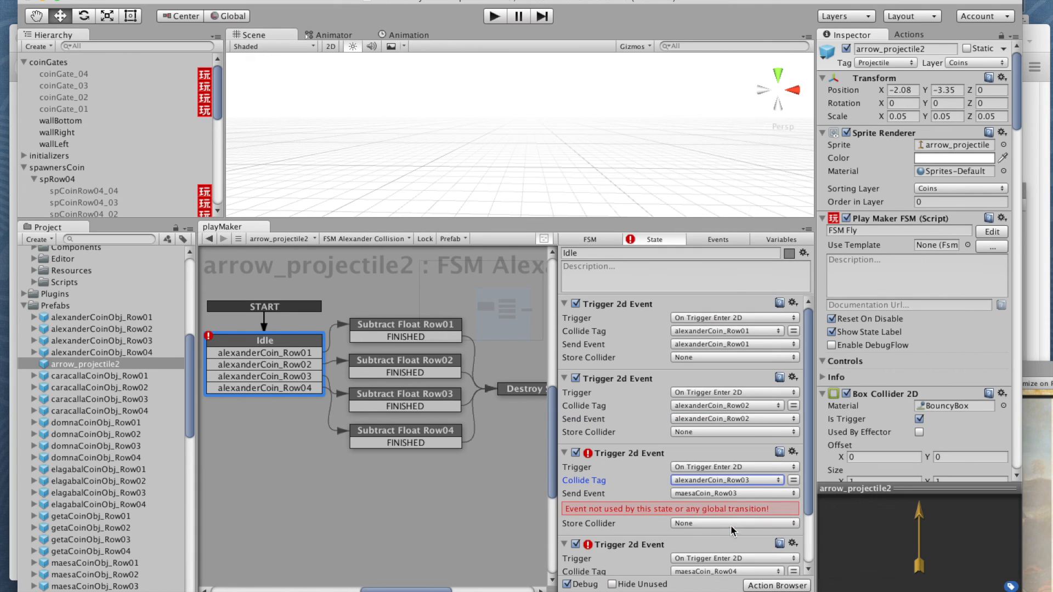
click(722, 493)
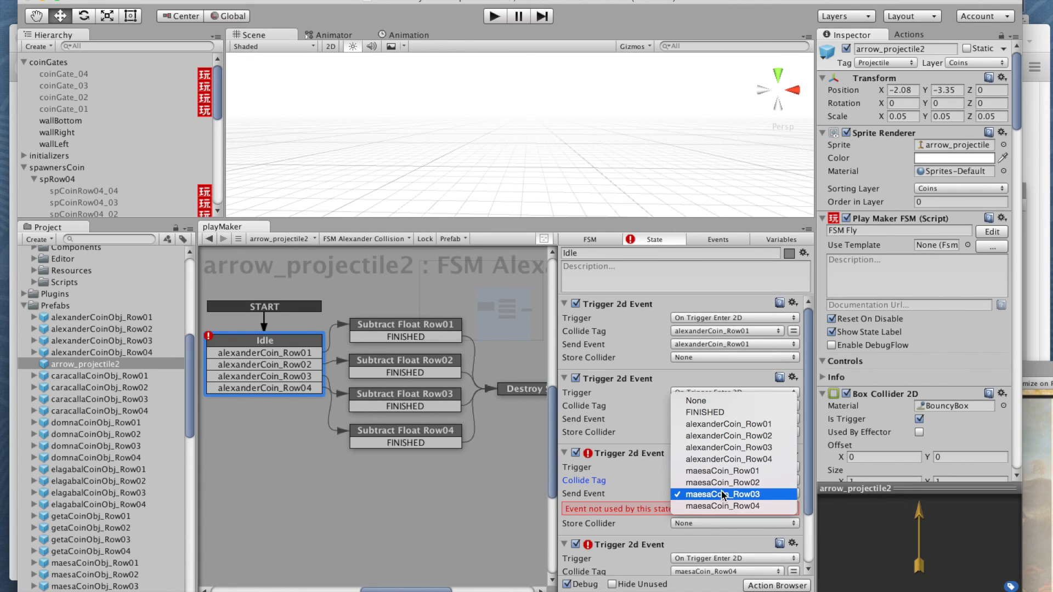
click(720, 448)
Step: Set both Collide Tag and Send Event to alexanderCoin_Row04 in the Idle state's fourth Trigger 2d Event action
drag(808, 428, 807, 526)
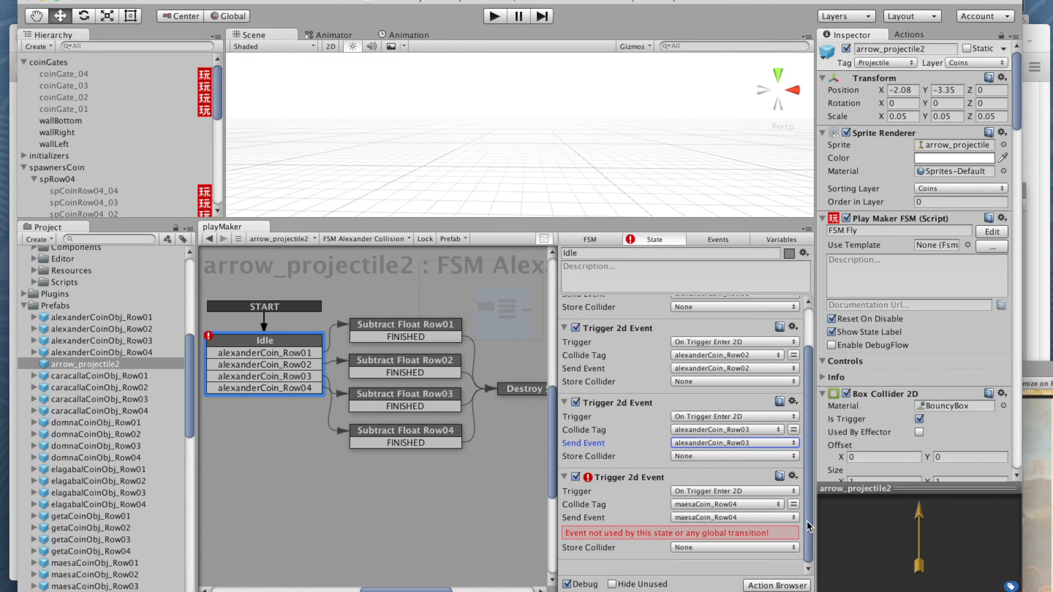
click(713, 505)
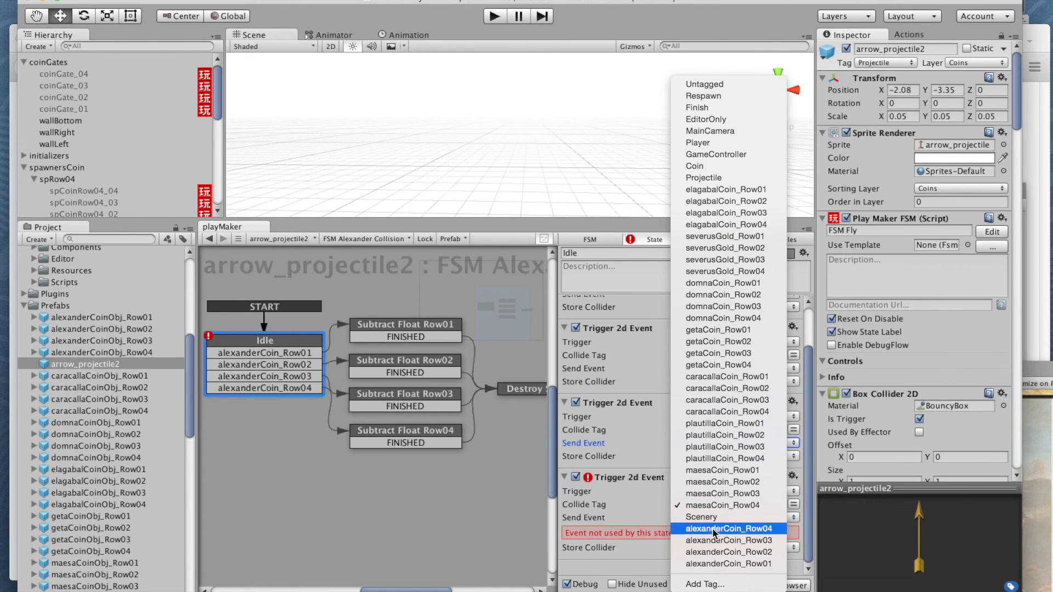
click(716, 528)
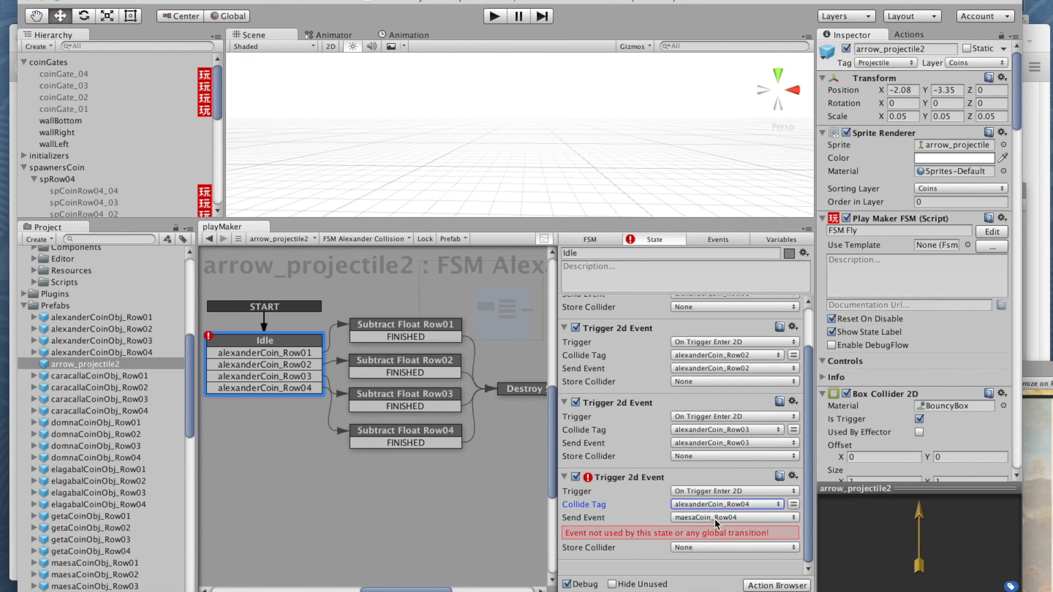
click(715, 519)
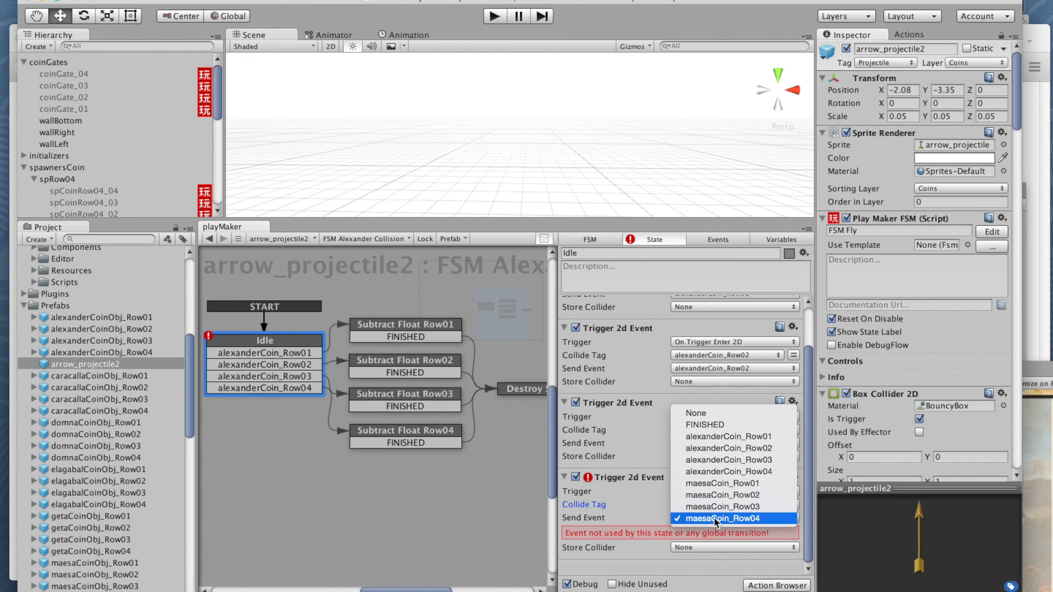
click(715, 472)
drag(811, 441, 801, 365)
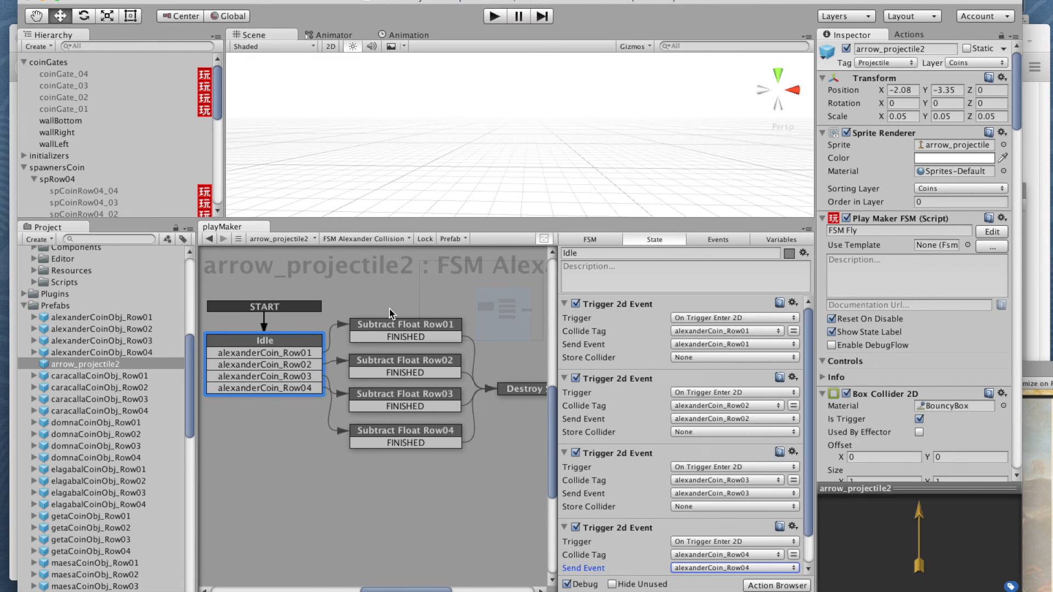
Step: Give the Scene view more height, run the game, and reposition and enlarge the floating Game window
drag(427, 220, 427, 349)
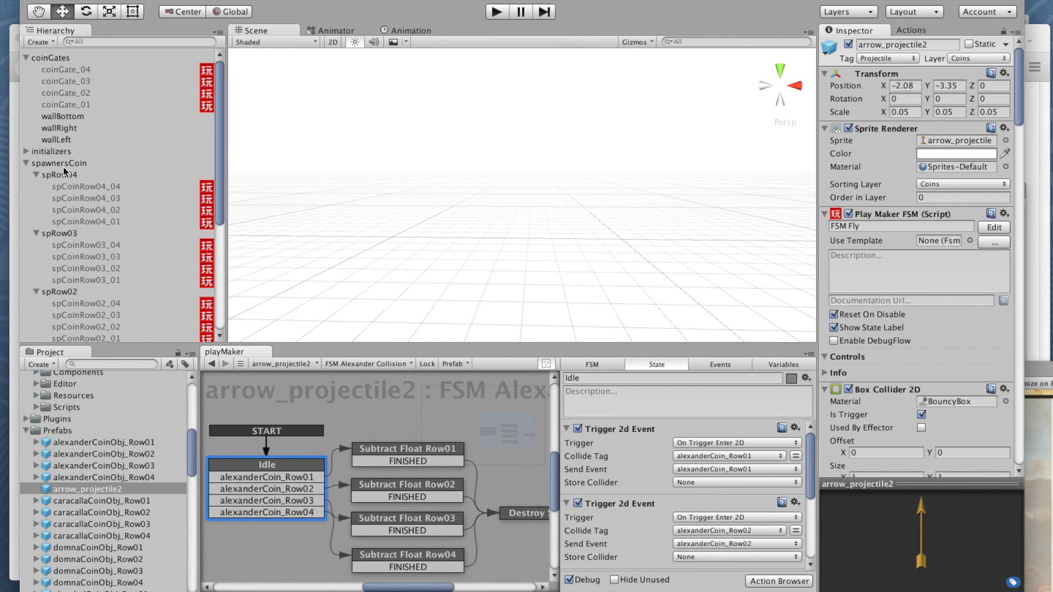
key(super+p)
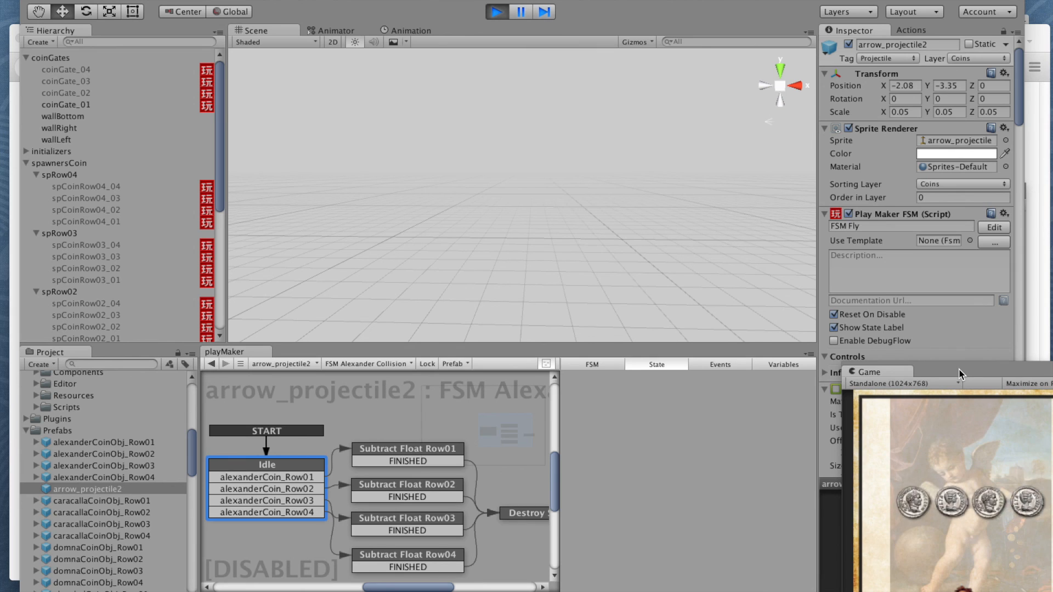
drag(958, 369, 606, 69)
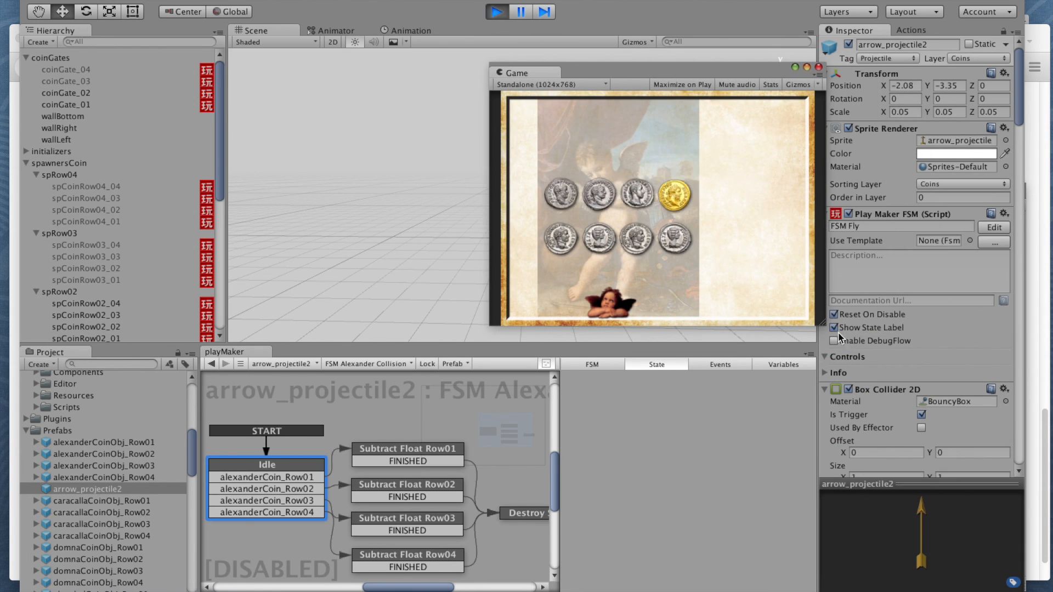
drag(823, 325, 1039, 540)
drag(664, 71, 457, 27)
drag(826, 488, 990, 573)
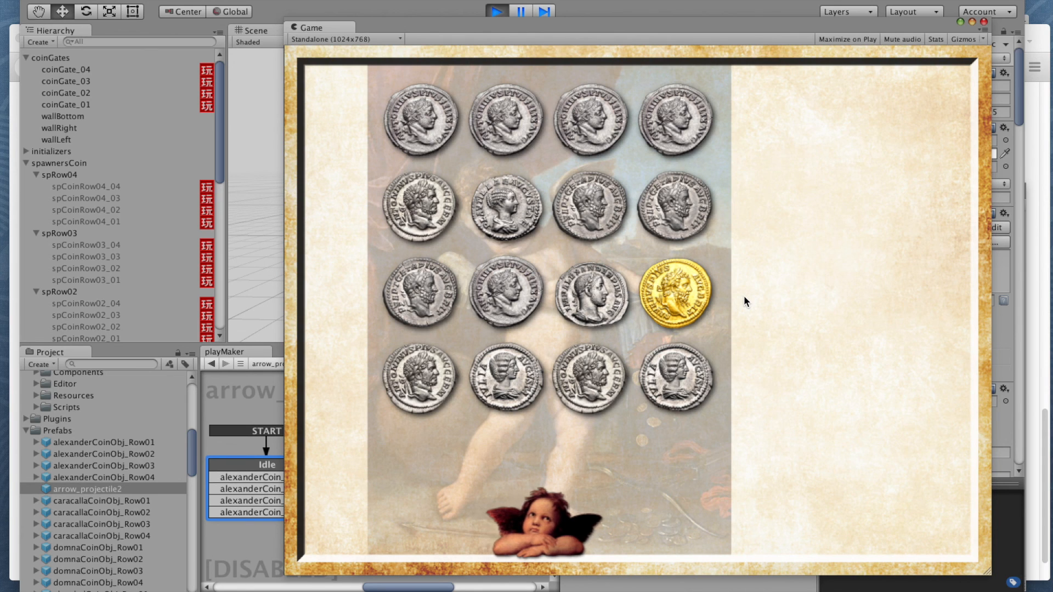
Step: Playtest the game by moving the cupid across the columns and shooting all four coins in the lowest row
key(Right)
key(space)
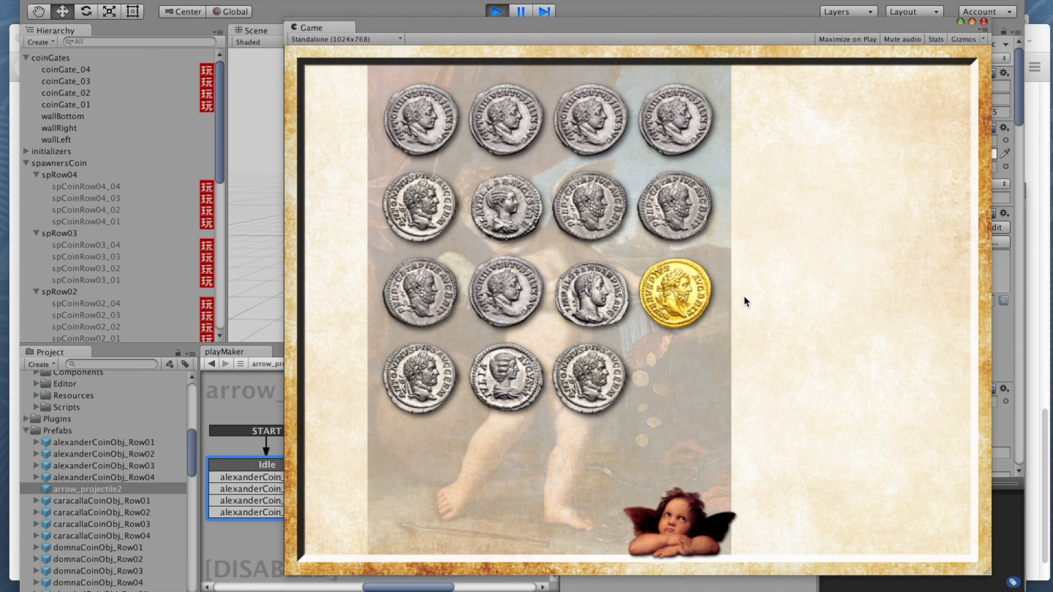
key(space)
key(Left)
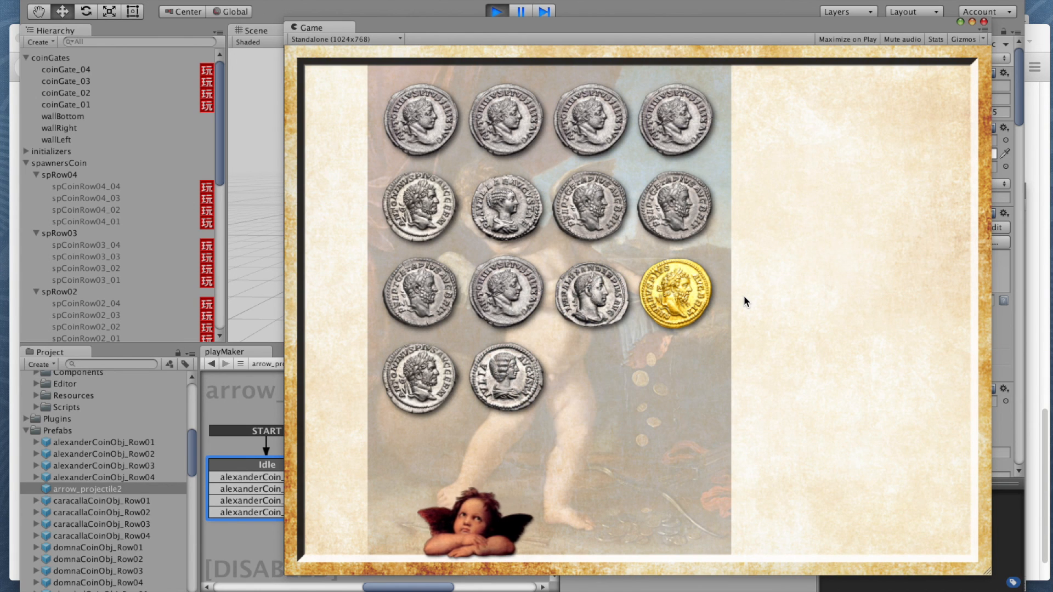
key(space)
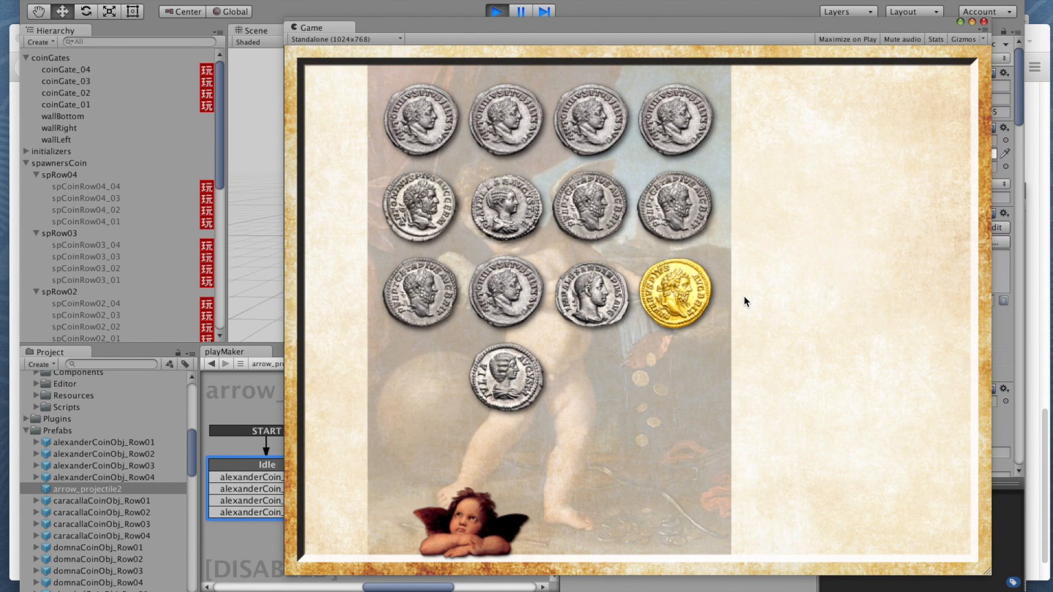
key(space)
Step: Shoot the next lowest row, including the gold coin in the fourth column and the Alexander coin in the third
key(Right)
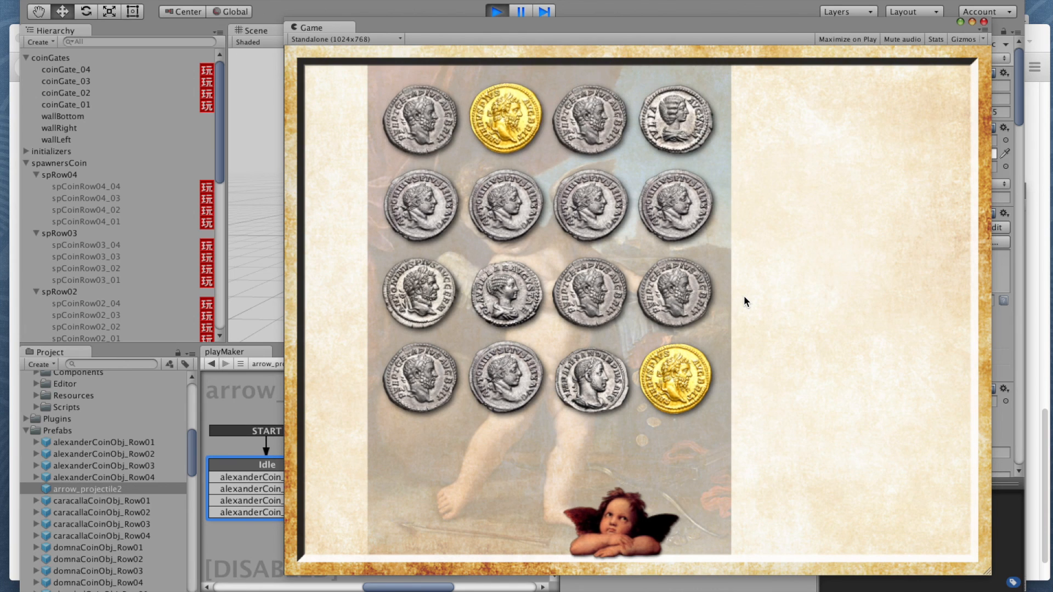
key(space)
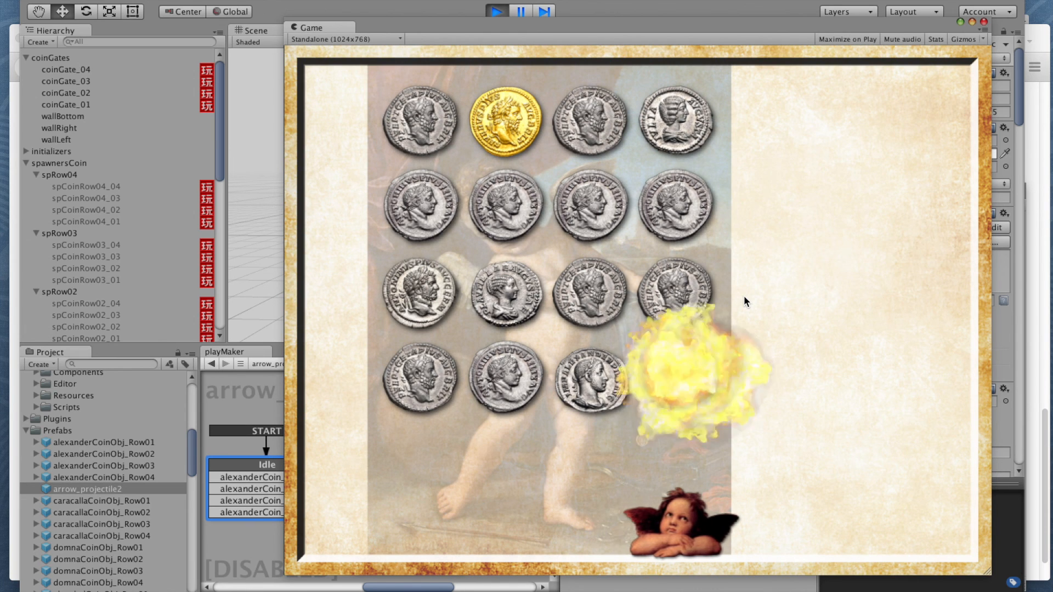
key(Left)
key(space)
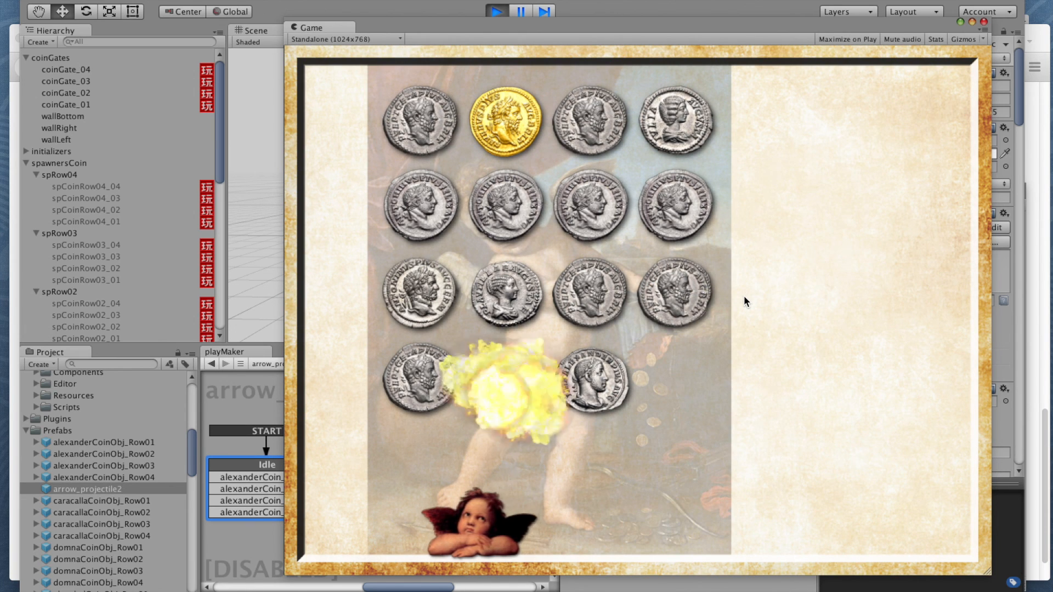
key(space)
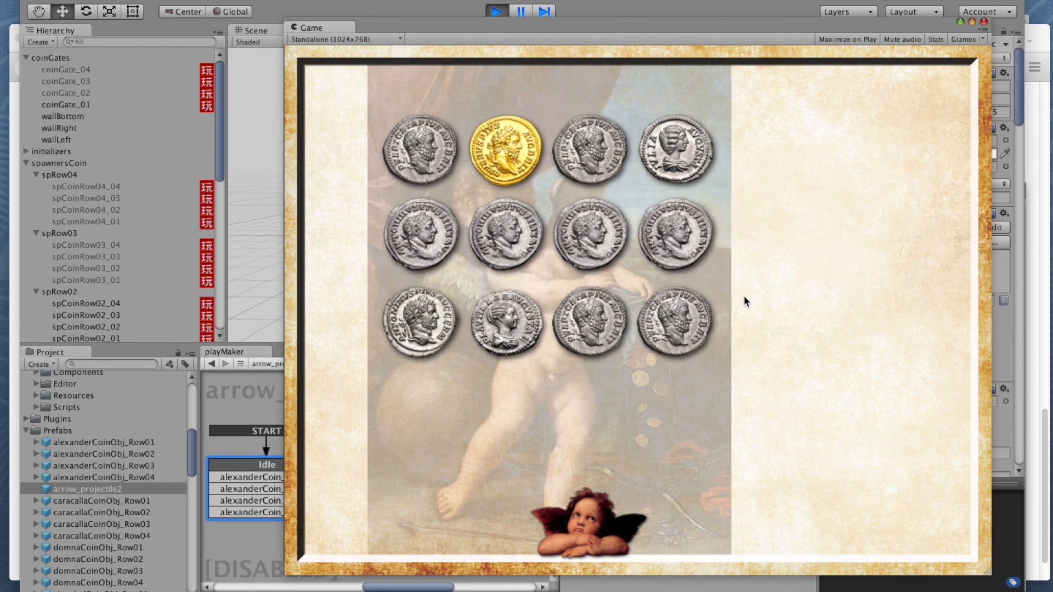
Step: Continue the playtest by shooting successive rows across all columns, including the gold coin in the second column
key(Right)
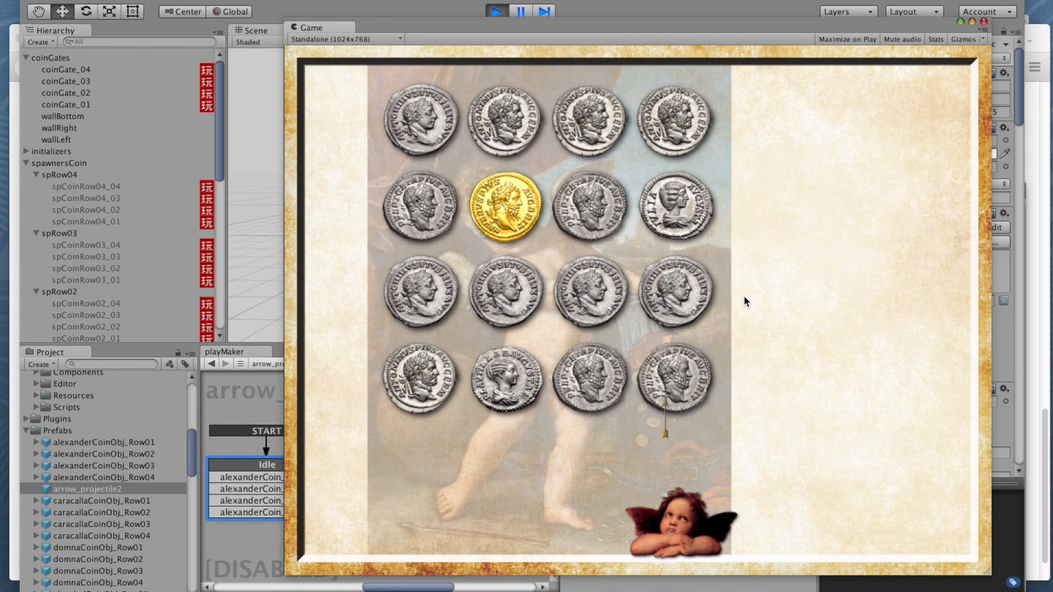
key(Left)
key(Left)
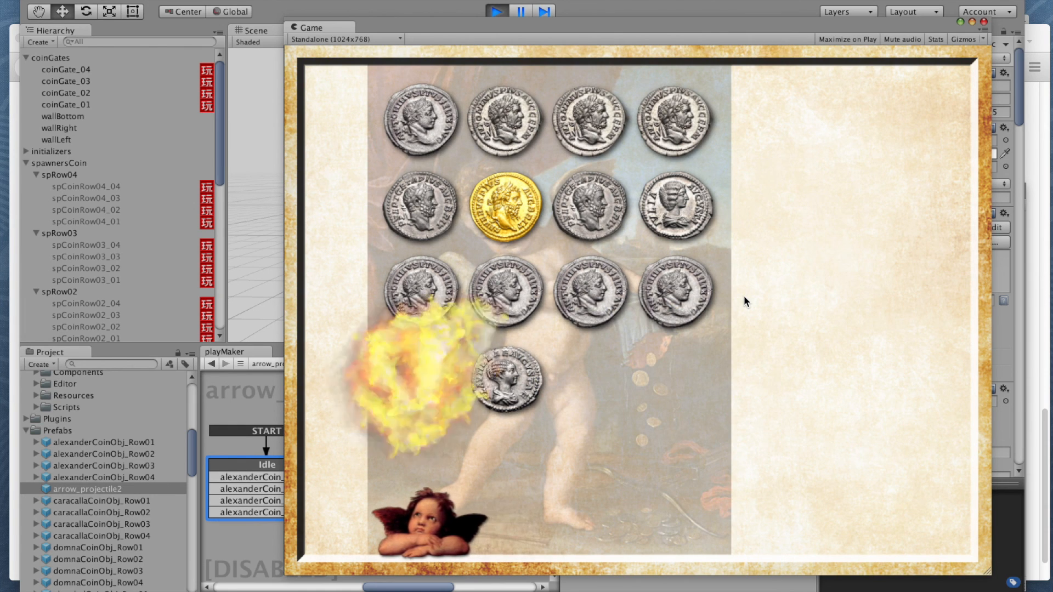
key(Right)
key(Right)
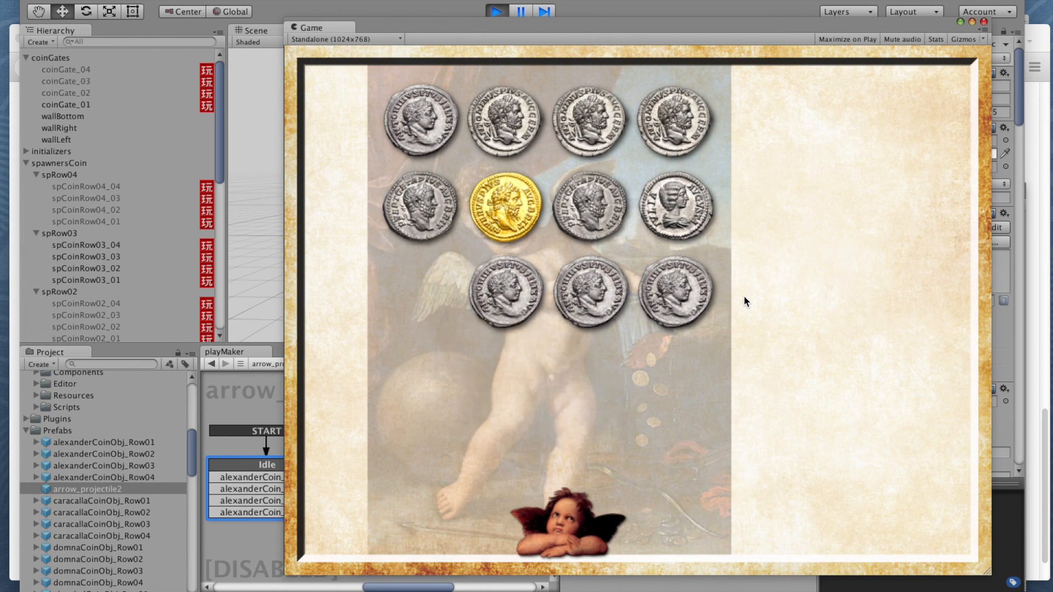
key(Right)
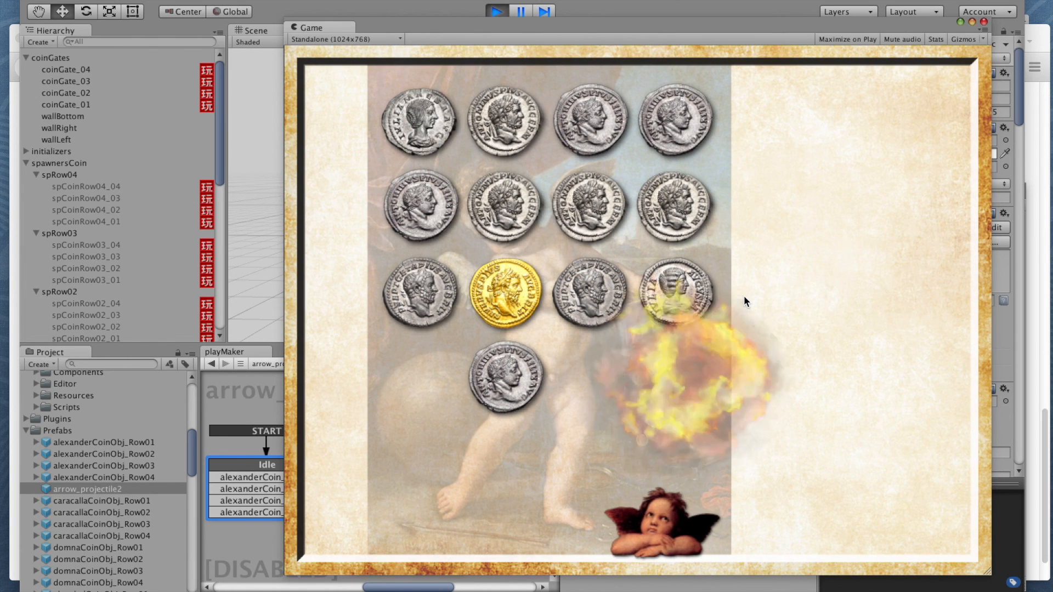
key(Left)
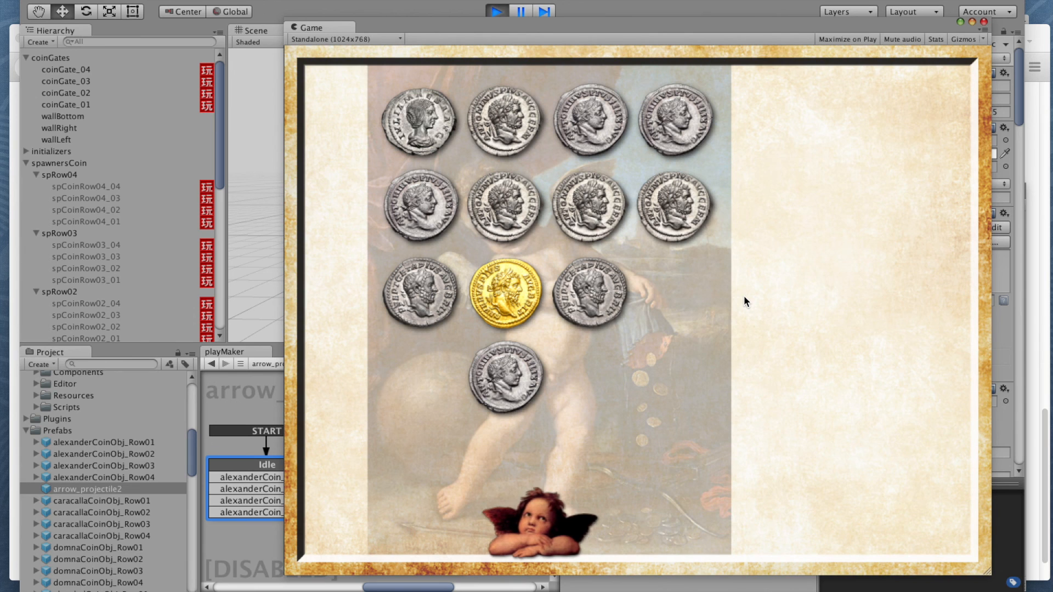
key(Left)
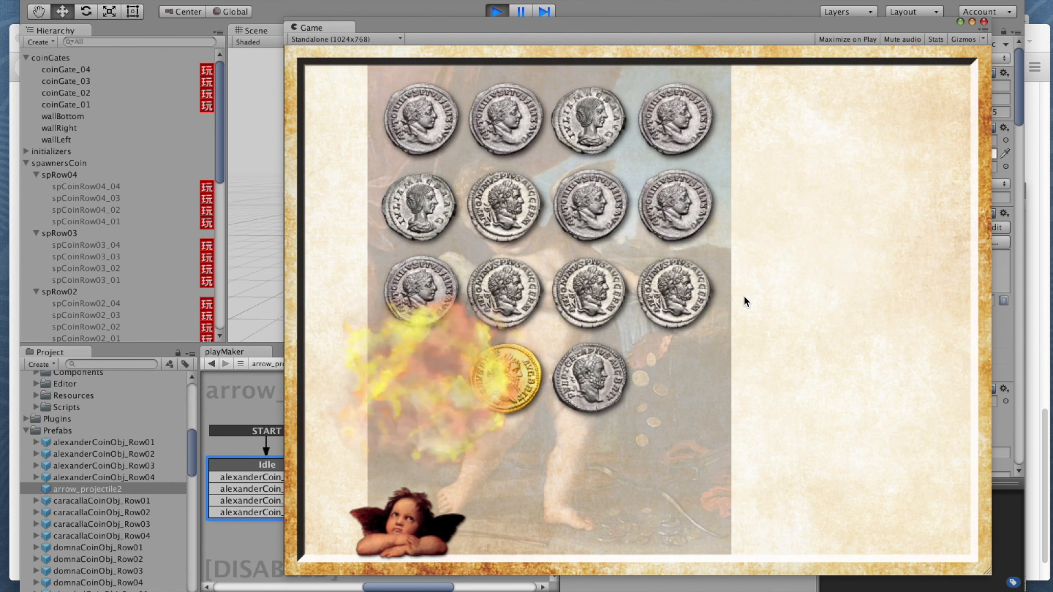
key(Right)
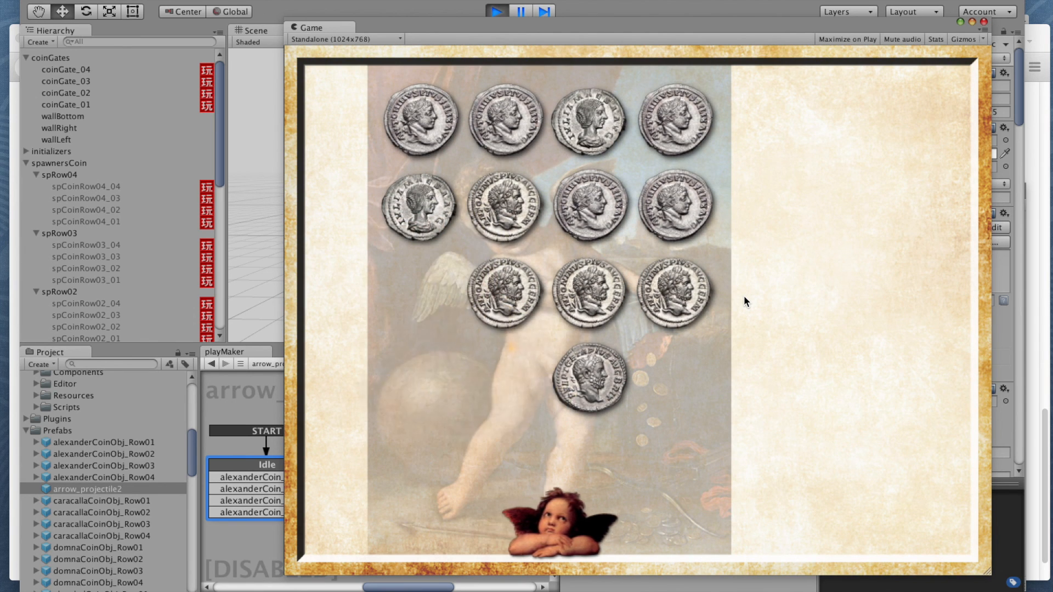
key(Left)
key(Left)
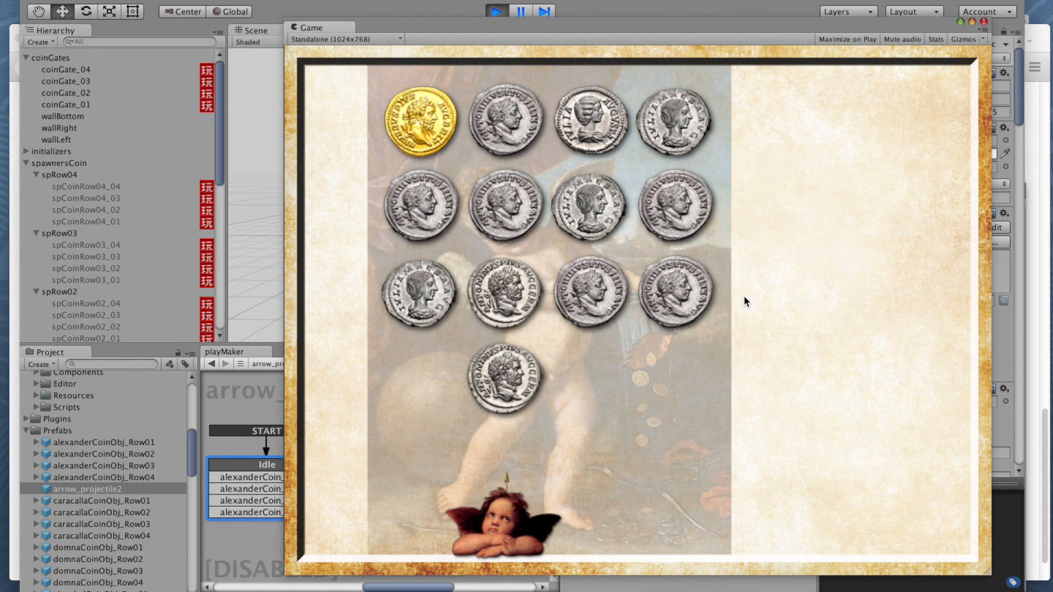
Step: Clear the following rows of coins with arrows, including the row with the gold coin in the first column
key(Right)
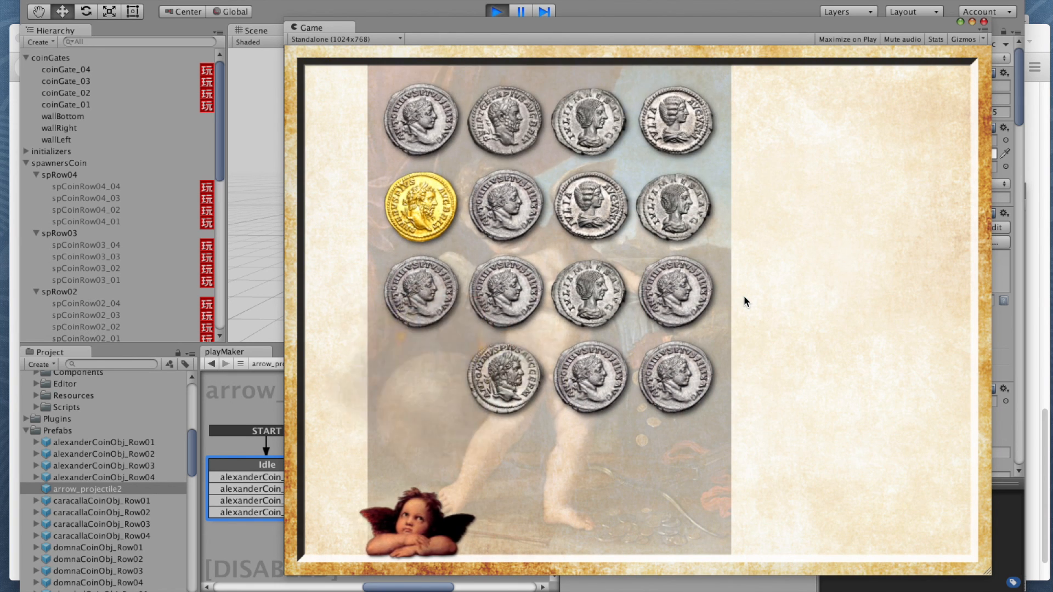
key(Right)
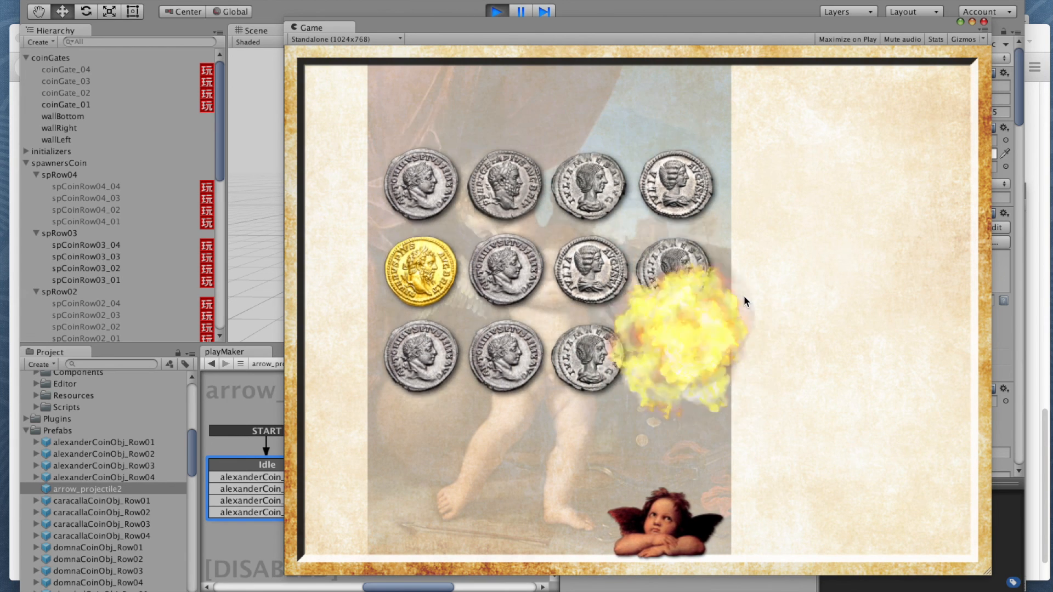
key(Left)
key(Left)
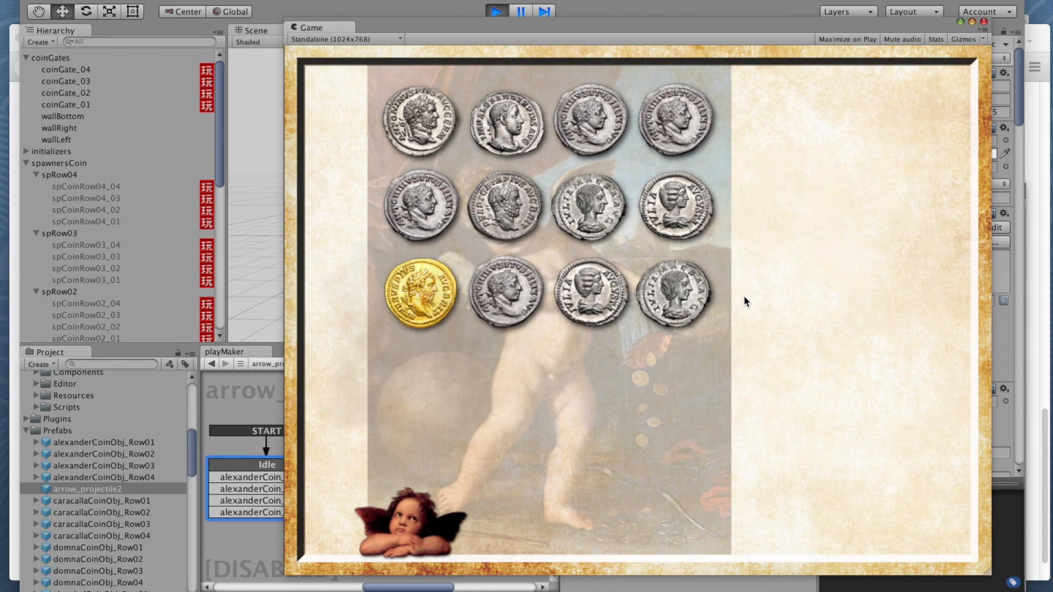
key(Right)
key(Right)
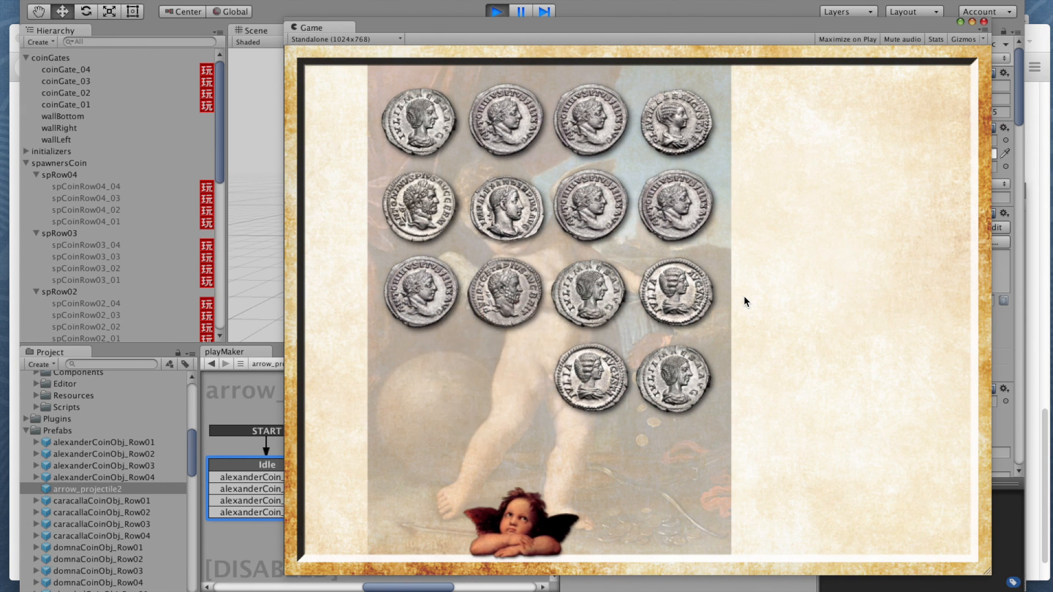
key(Right)
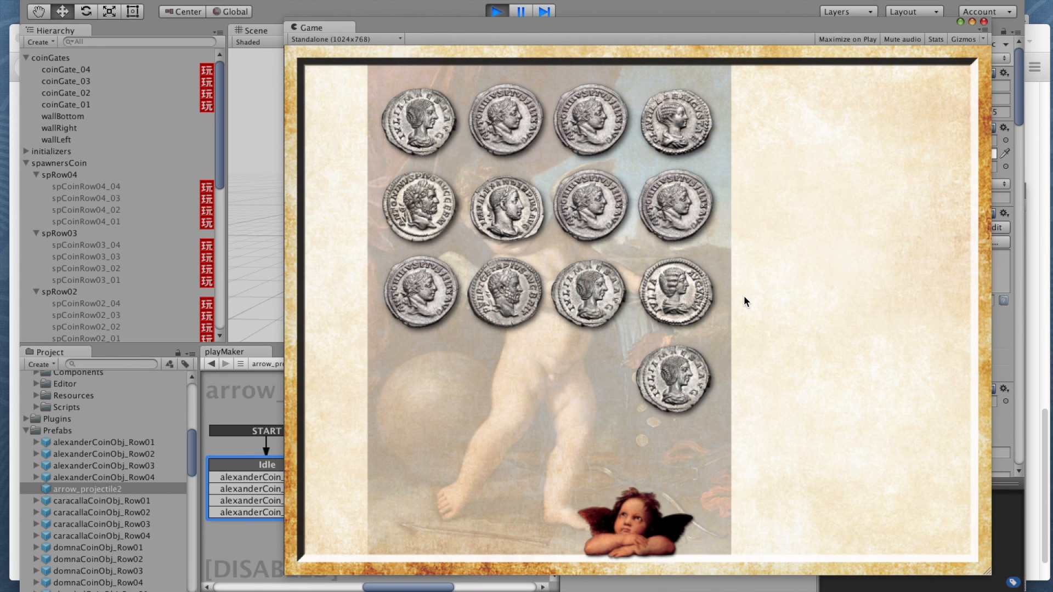
key(Right)
key(Left)
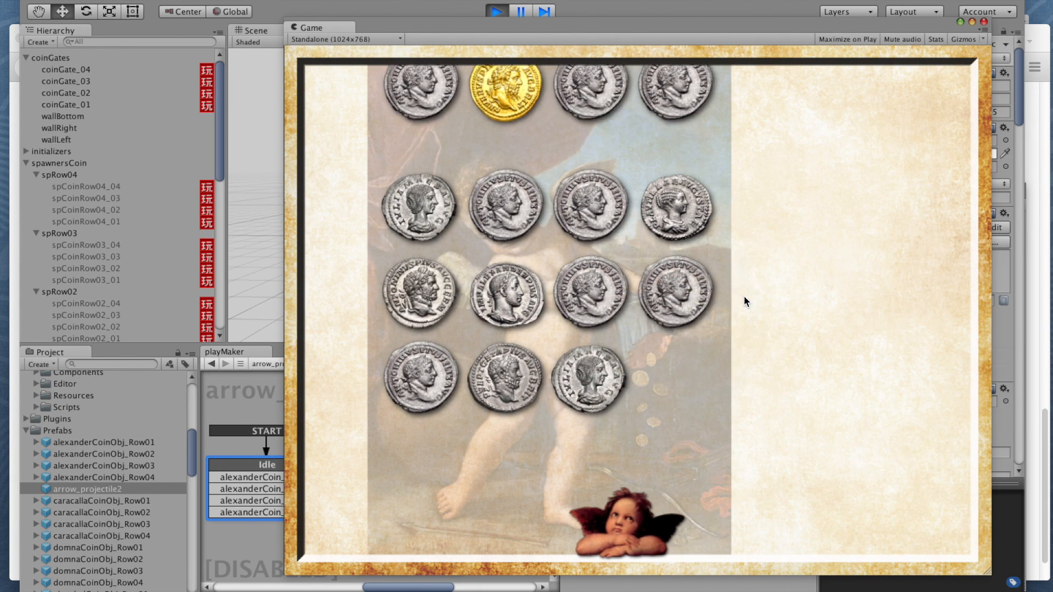
Step: Shoot the remaining lowest-row coins and clear the row holding the Alexander coin in the second column
key(Left)
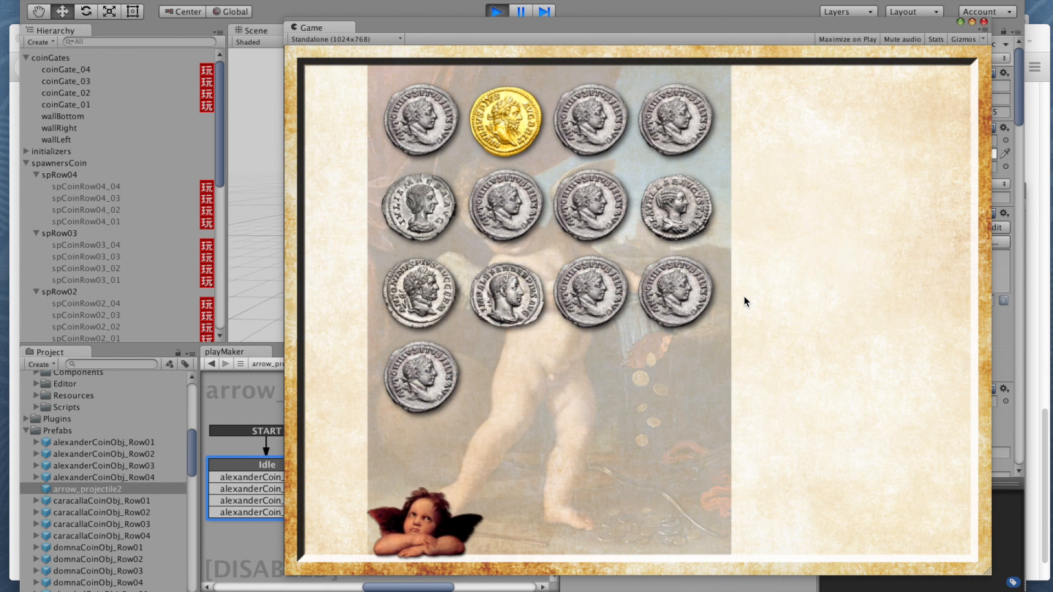
key(Right)
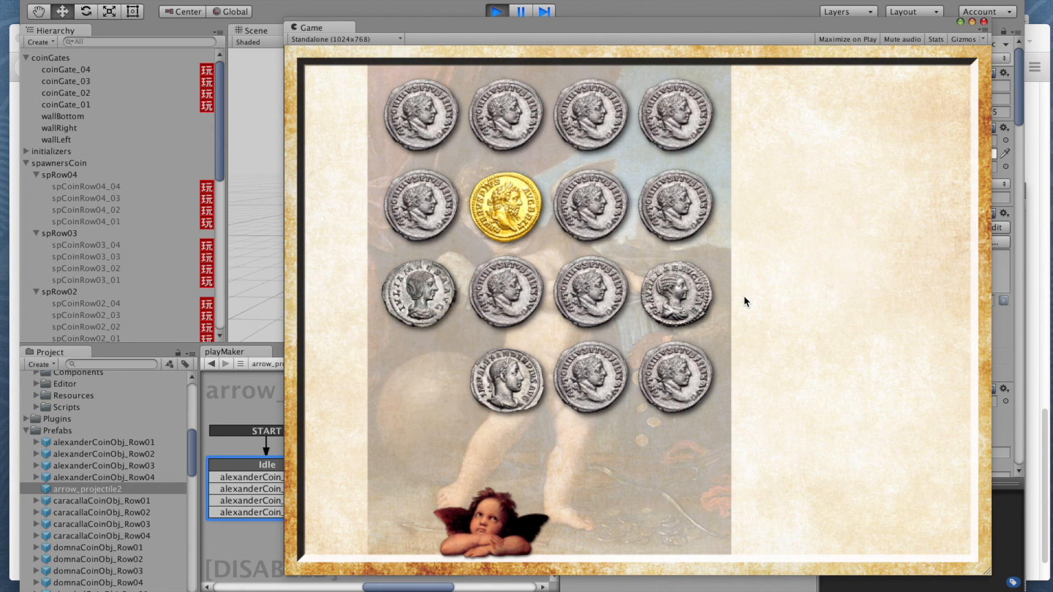
key(Right)
key(Right)
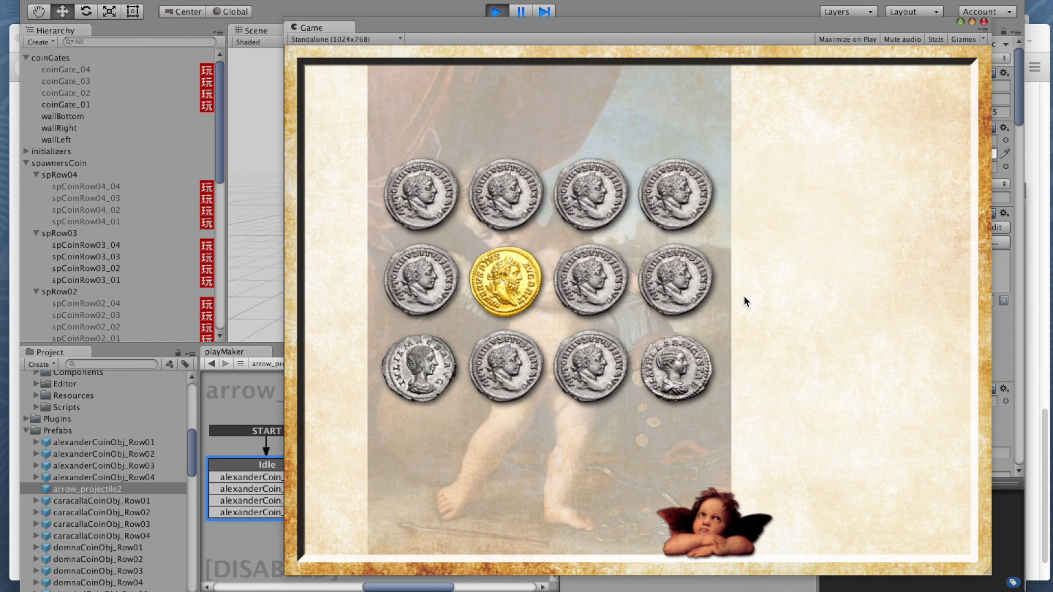
key(Right)
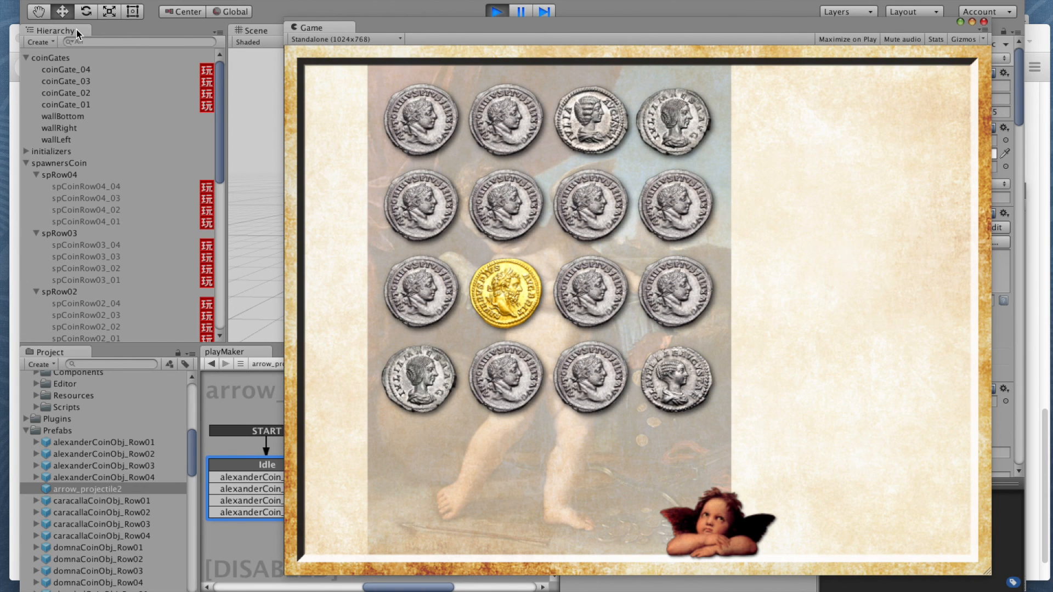